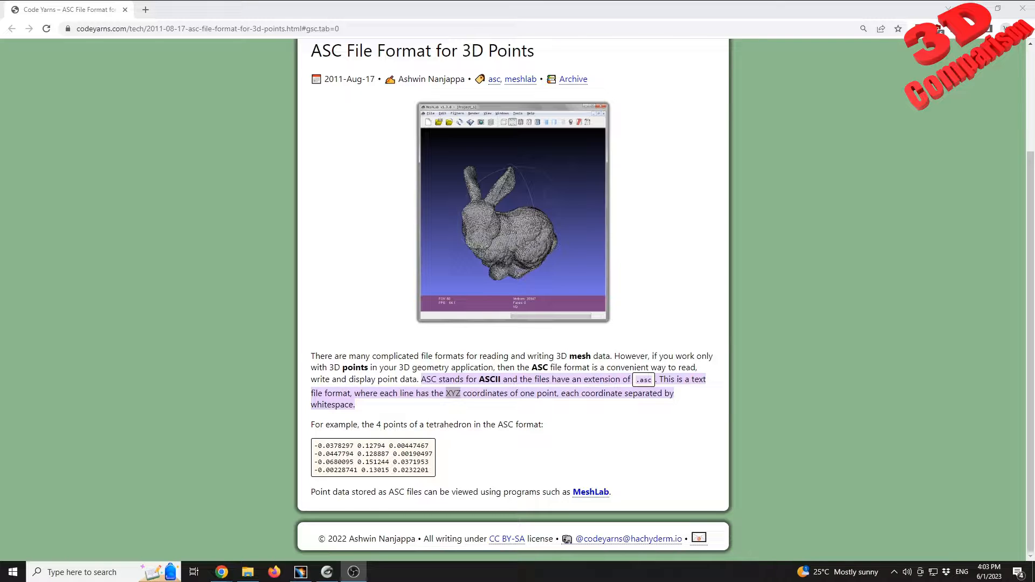
Open the bendis ASC file from the Desktop folder in Notepad and minimize the folder window.
left_click(248, 573)
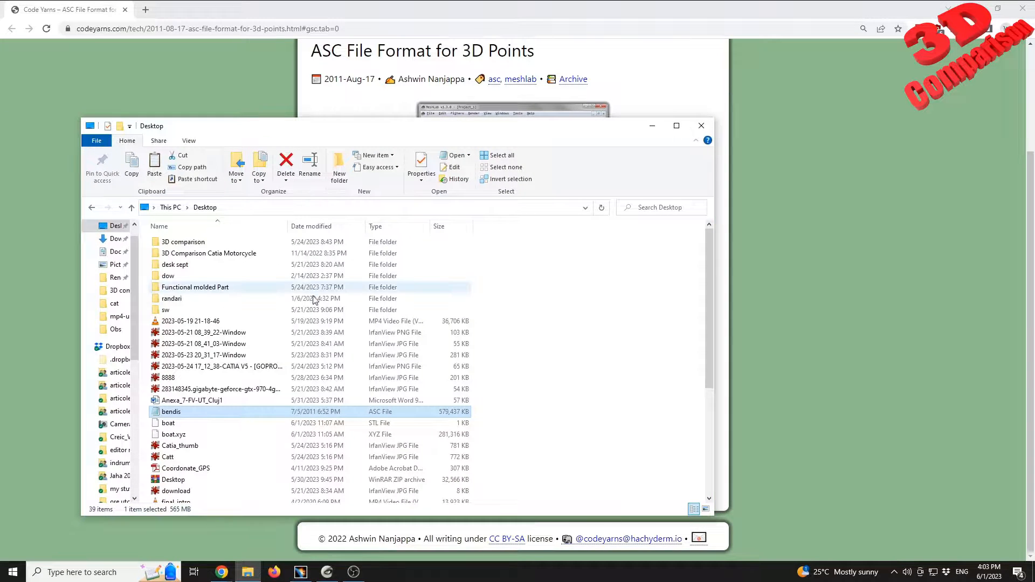
right_click(170, 413)
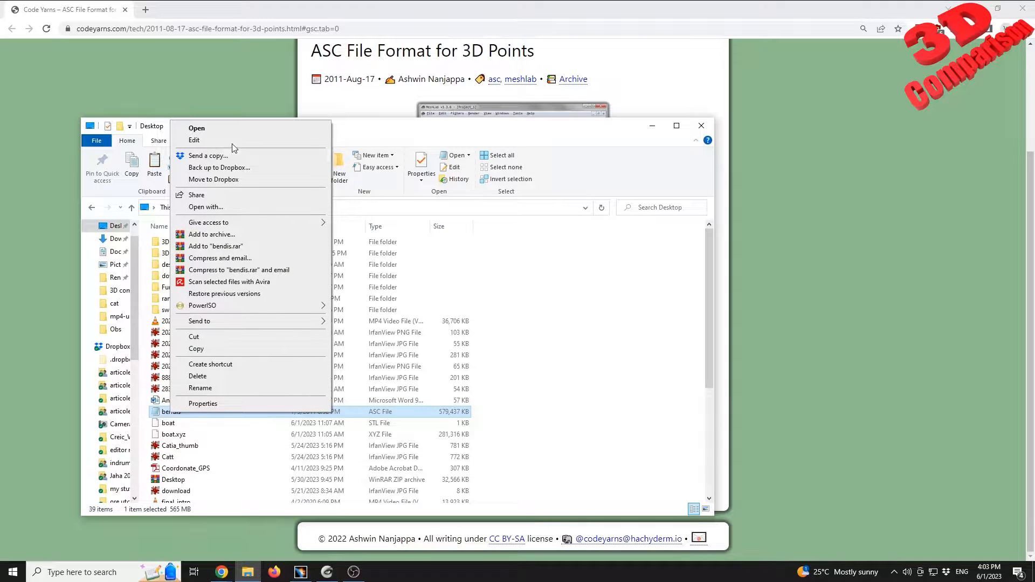
left_click(228, 133)
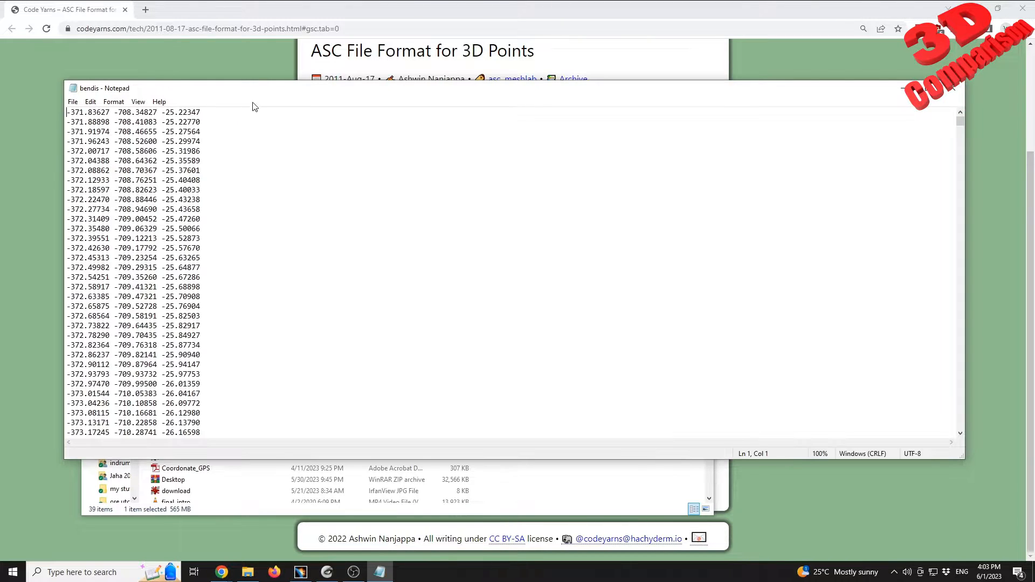
left_click_drag(218, 93, 601, 186)
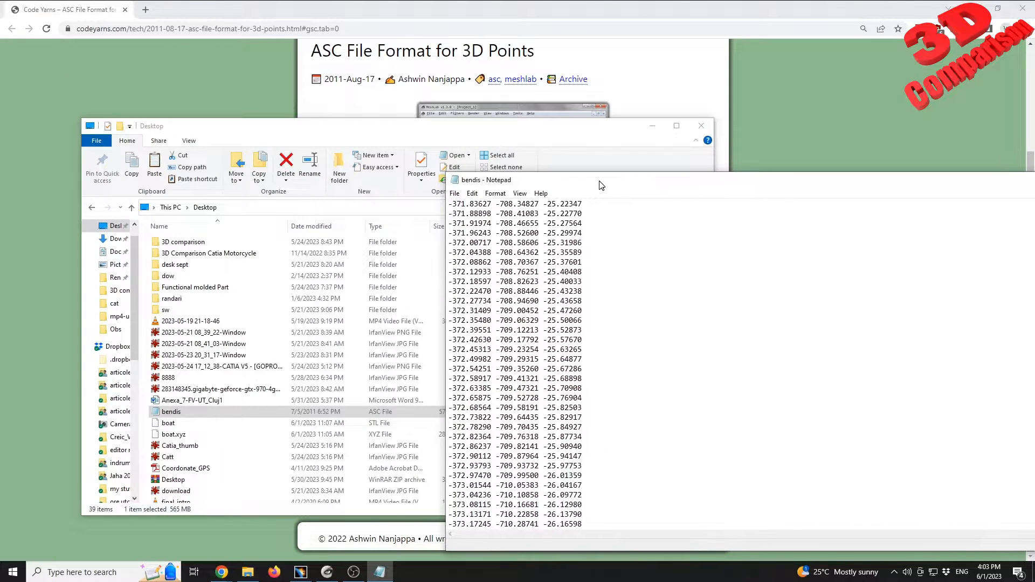
left_click(651, 126)
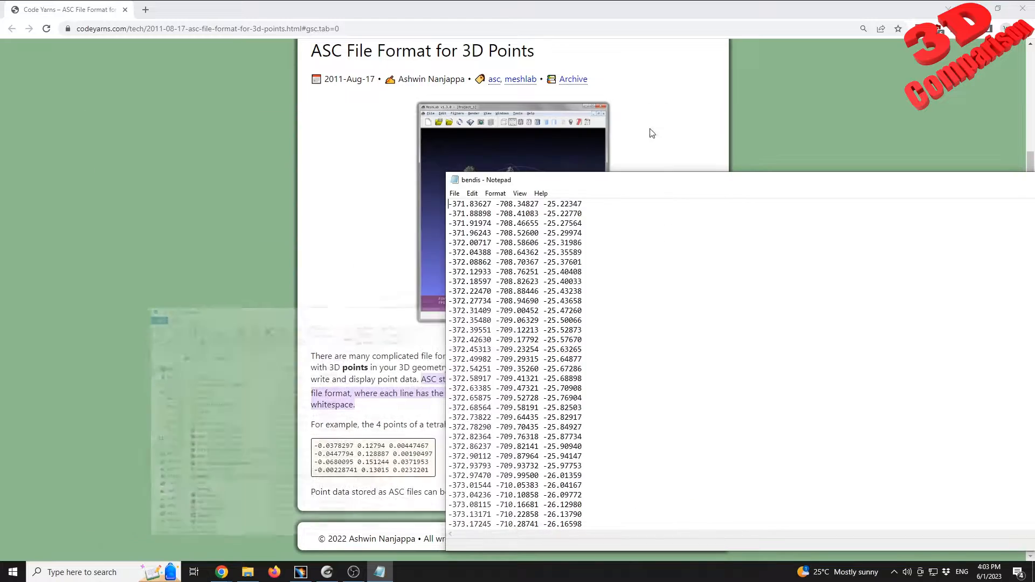
Examine the X, Y and Z coordinates on each line of the bendis point file, then close Notepad.
double_click(481, 203)
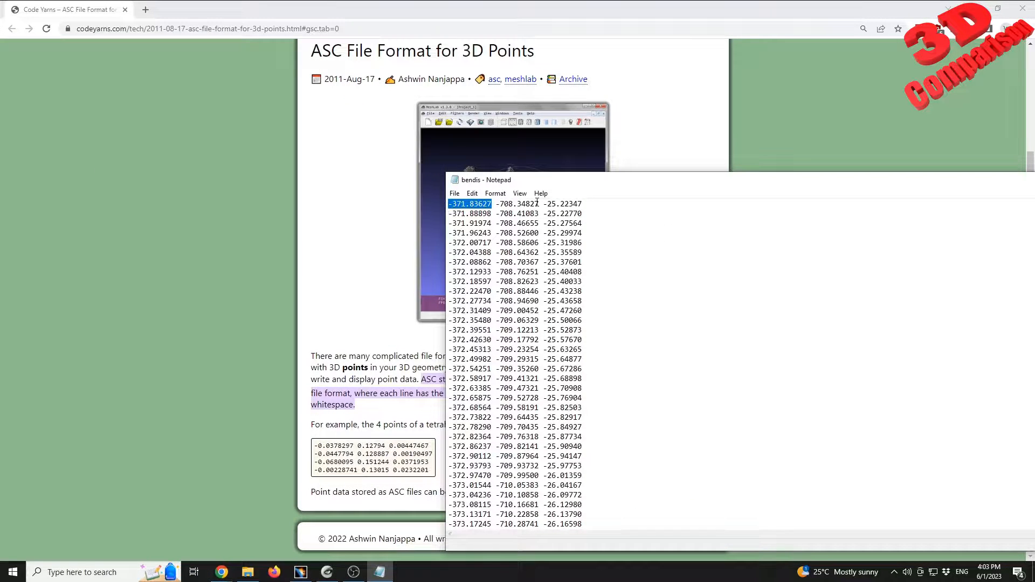
left_click_drag(539, 204, 500, 203)
left_click_drag(582, 203, 363, 72)
scroll(431, 257, "down", 11)
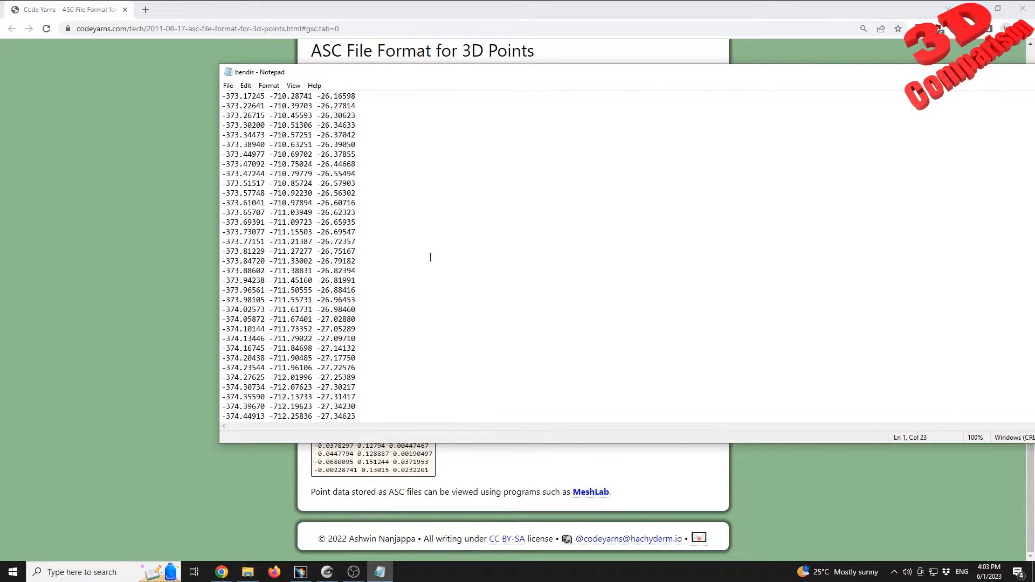
scroll(431, 257, "down", 7)
left_click_drag(661, 75, 513, 79)
left_click(402, 219)
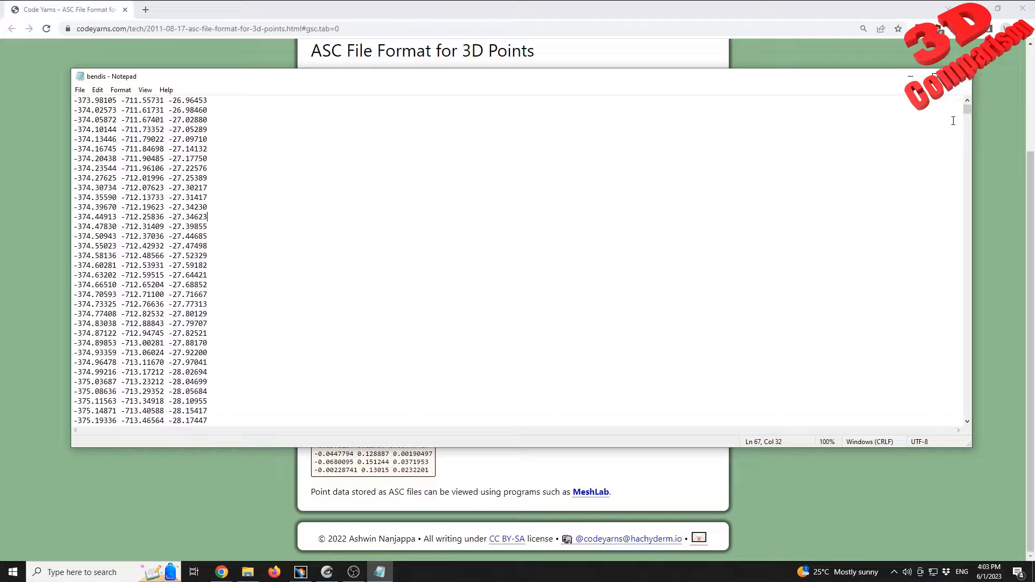
mouse_move(969, 112)
left_mouse_down()
mouse_move(971, 369)
mouse_move(975, 115)
left_mouse_up()
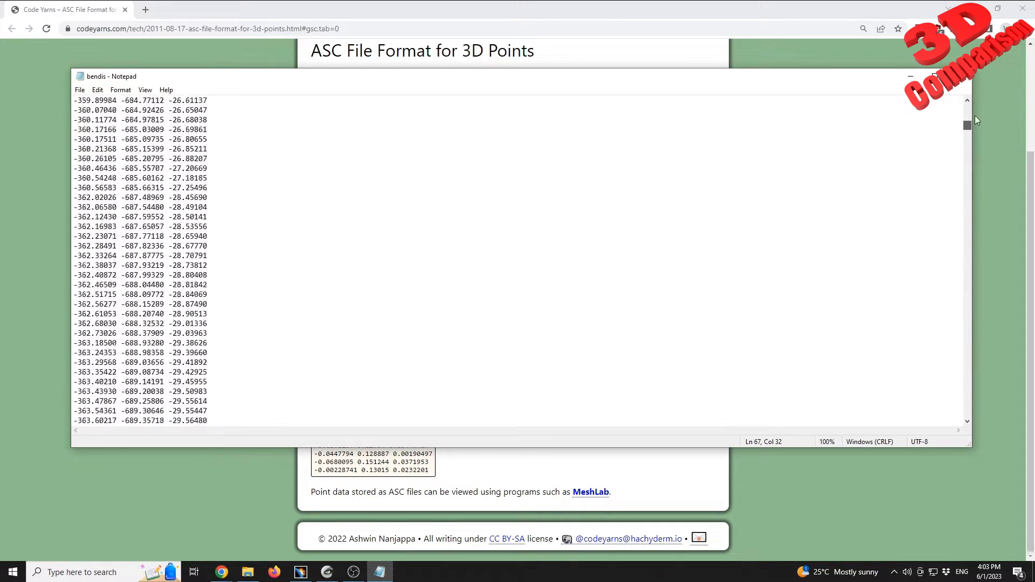
left_click(964, 77)
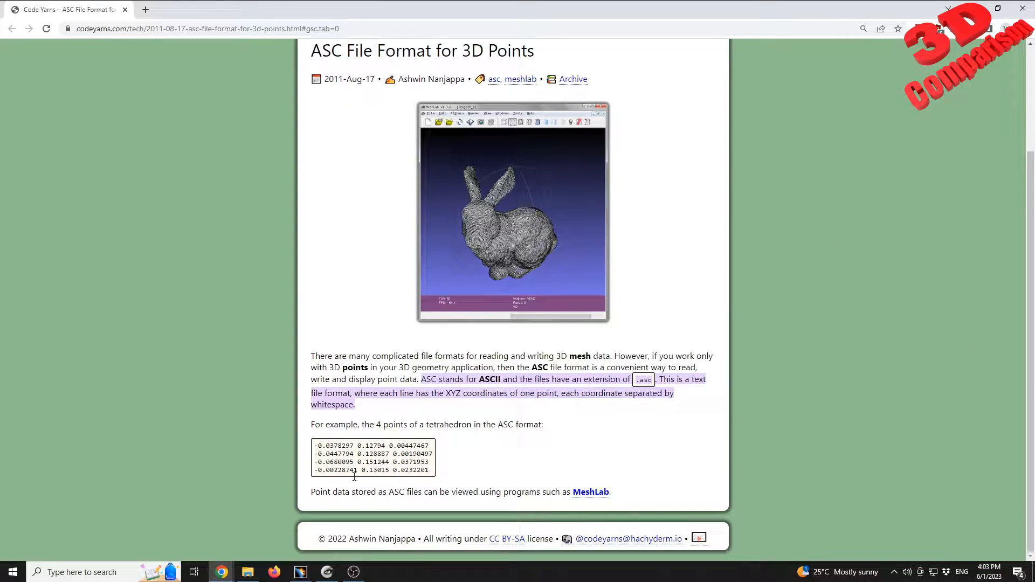
Switch to MeshLab and import bendis.asc from the Desktop folder with 0 header rows skipped and grid triangulation enabled.
left_click(328, 573)
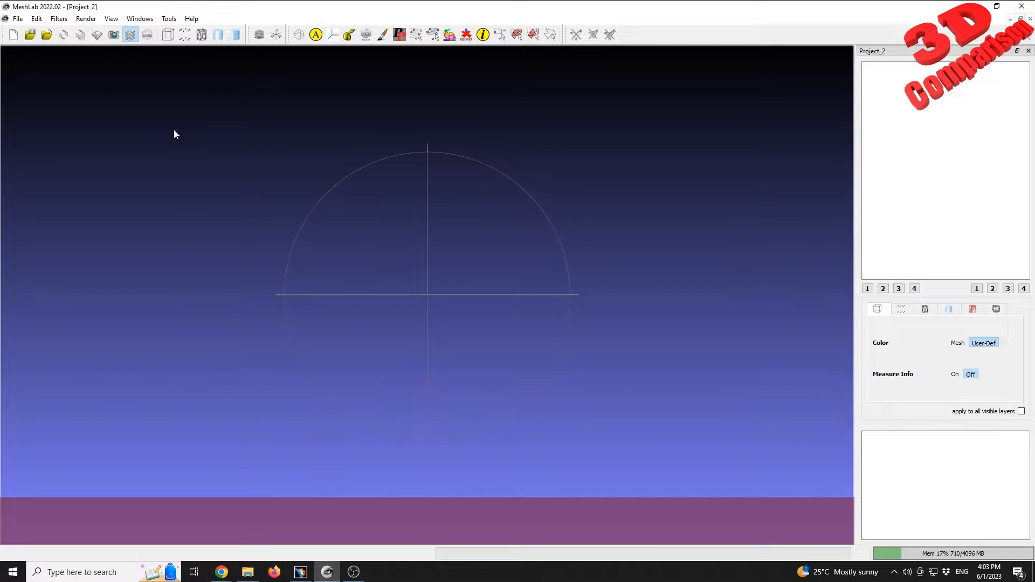
mouse_move(249, 577)
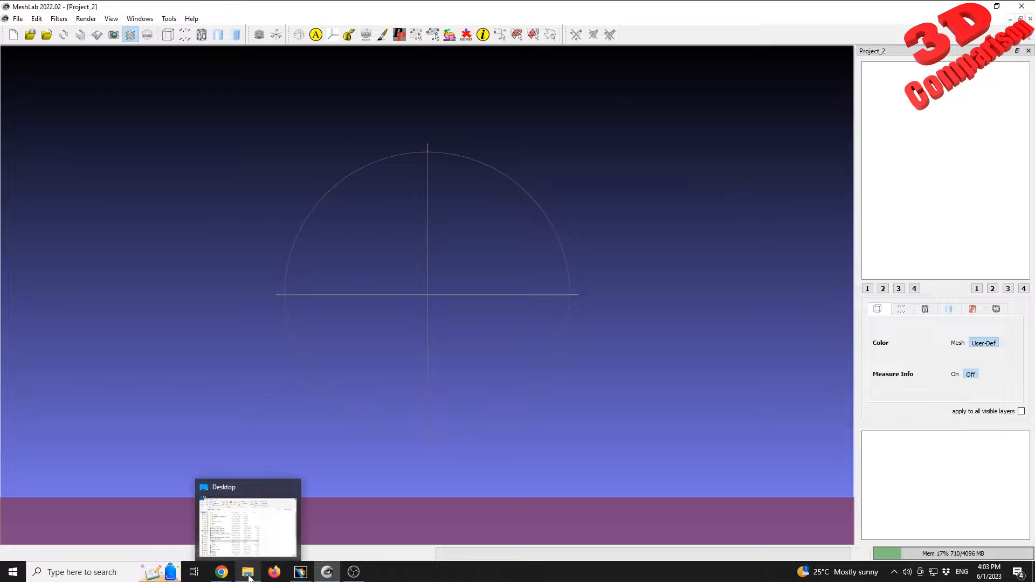
left_click(255, 531)
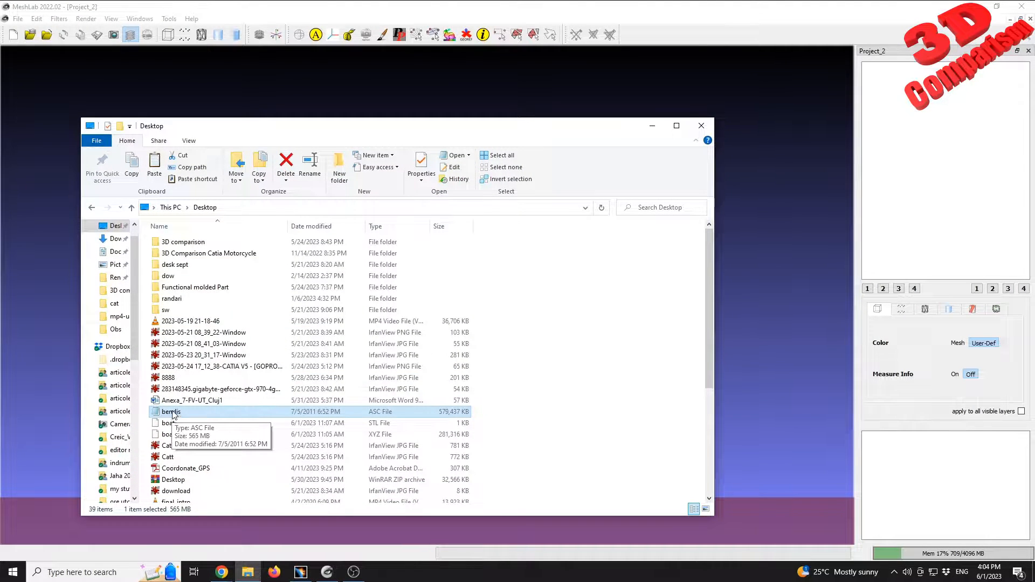
left_click_drag(172, 414, 532, 91)
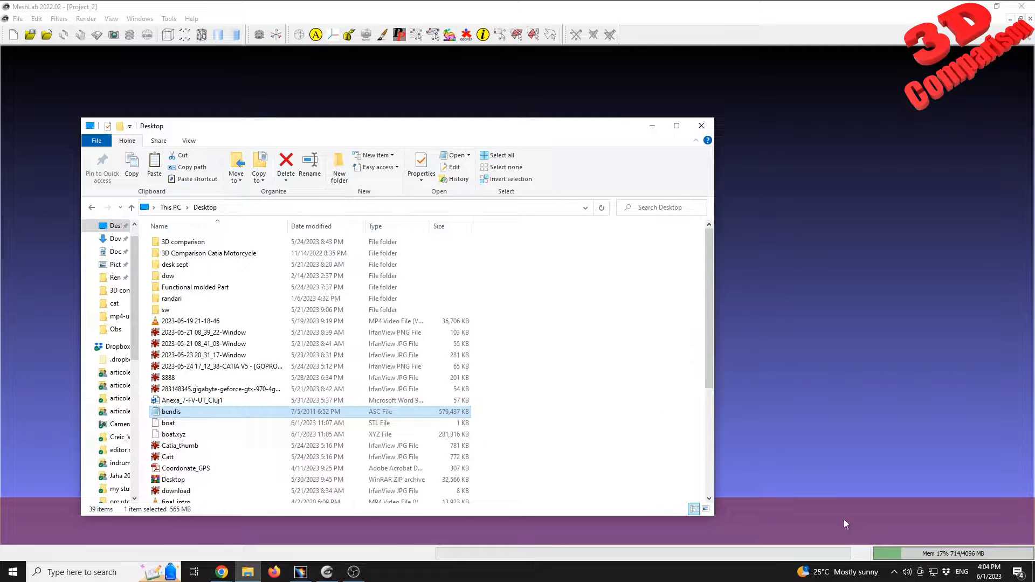
mouse_move(333, 577)
left_click(333, 520)
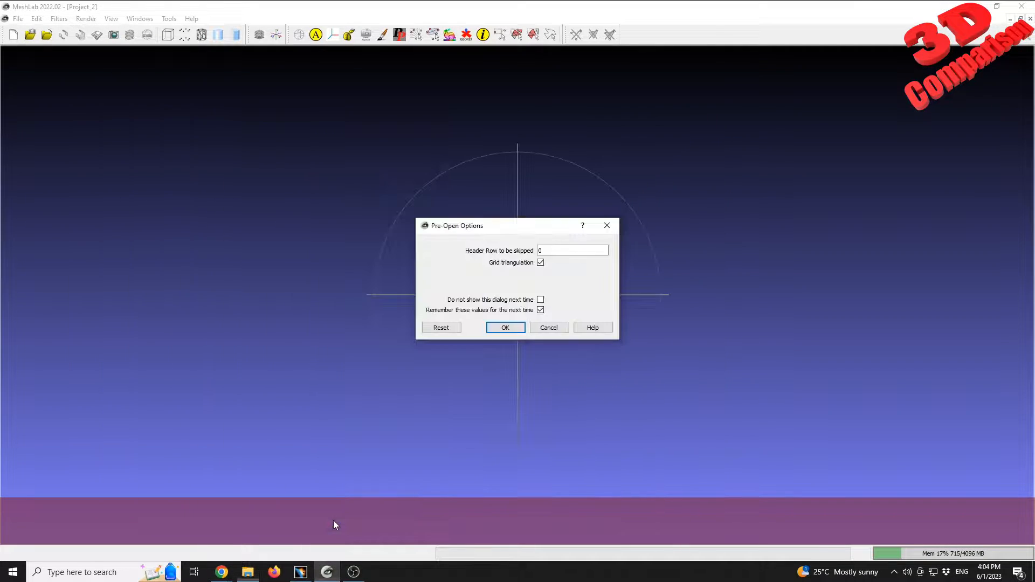
left_click_drag(504, 227, 235, 315)
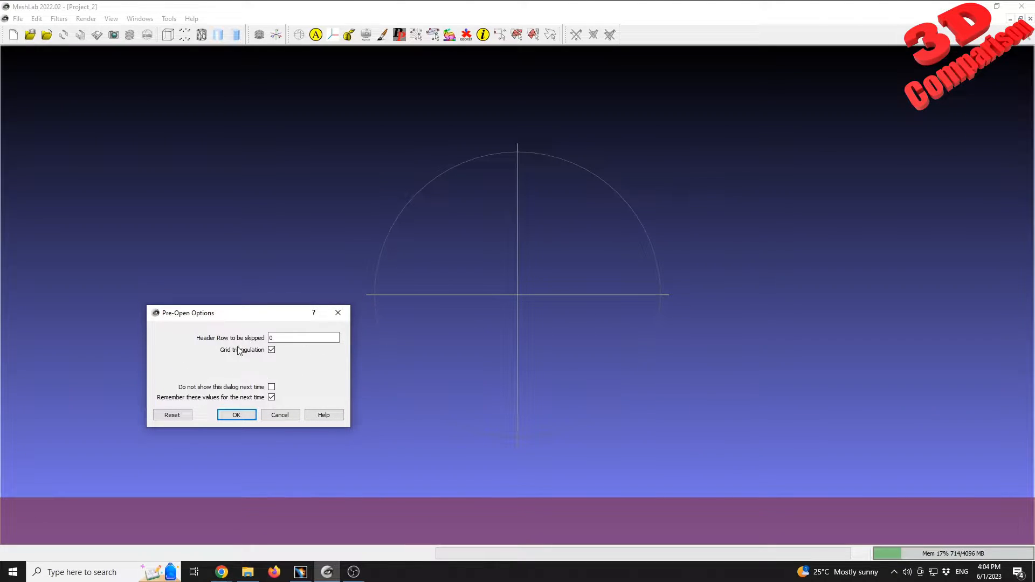
left_click(237, 415)
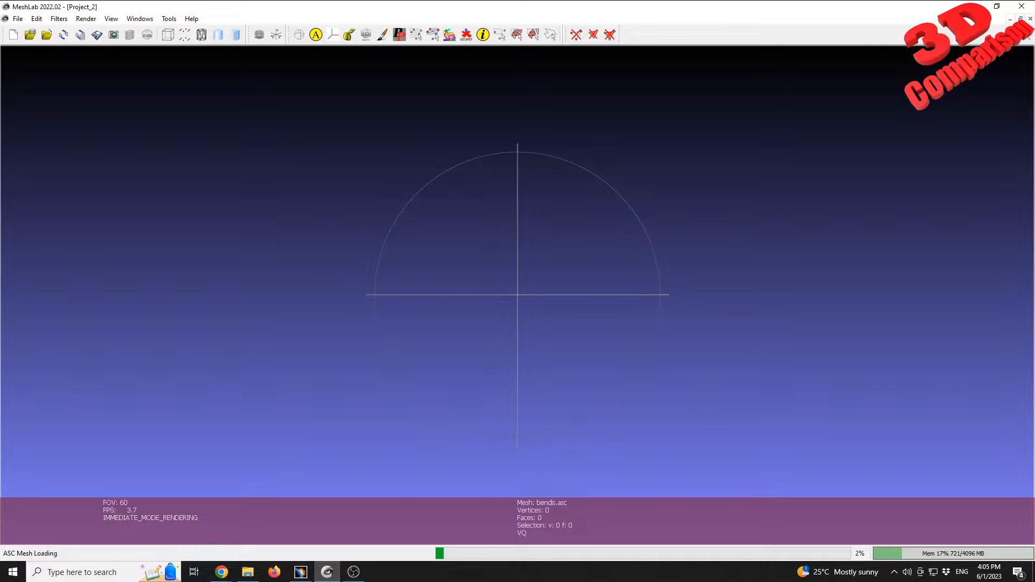
Switch to Chrome, search Google for meshlab, read the site's description and open the official MeshLab website.
key("alt+Tab")
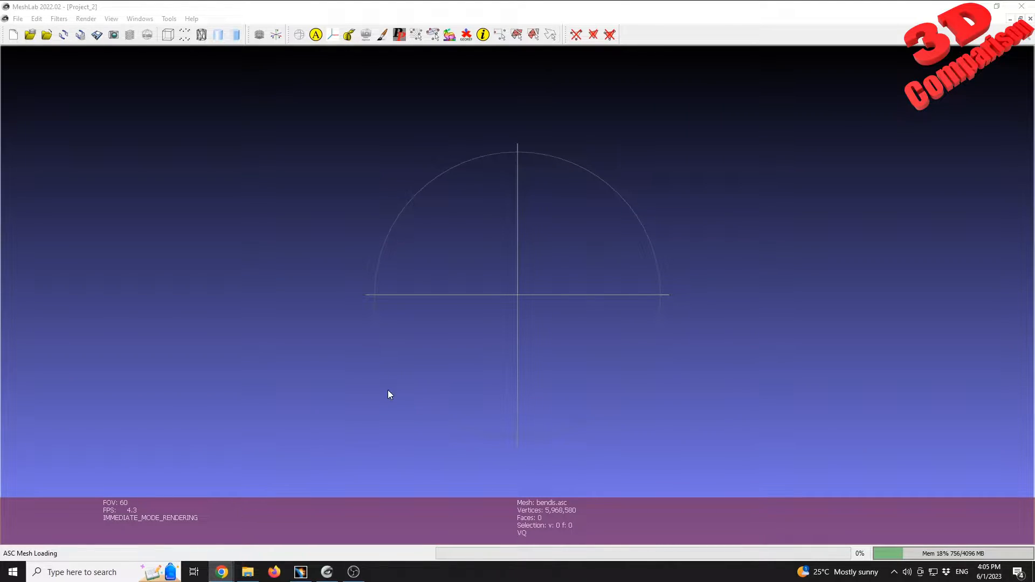
left_click_drag(0, 80, 405, 134)
left_click(629, 134)
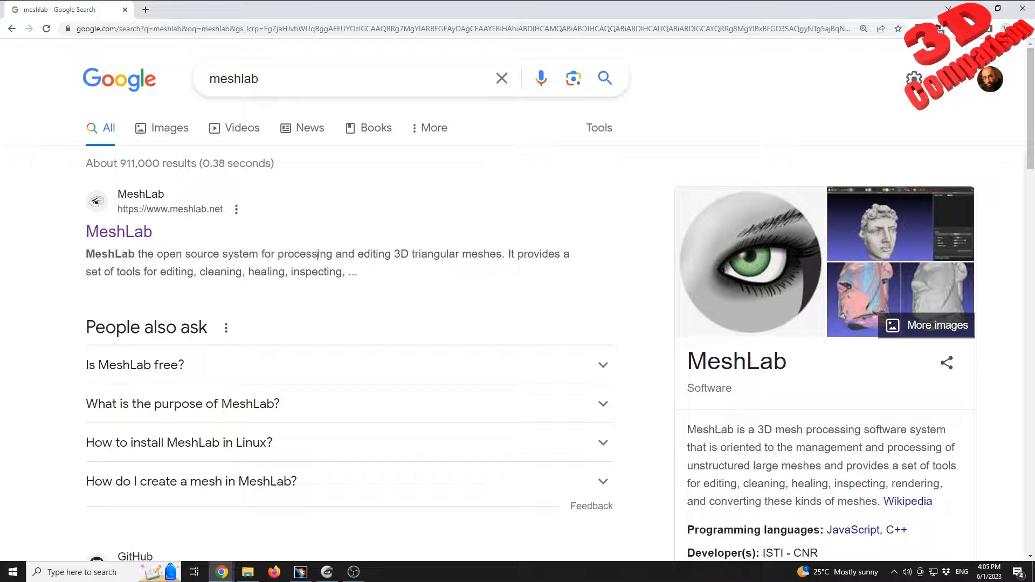
left_click_drag(285, 256, 500, 250)
left_click(474, 258)
left_click_drag(412, 255, 470, 252)
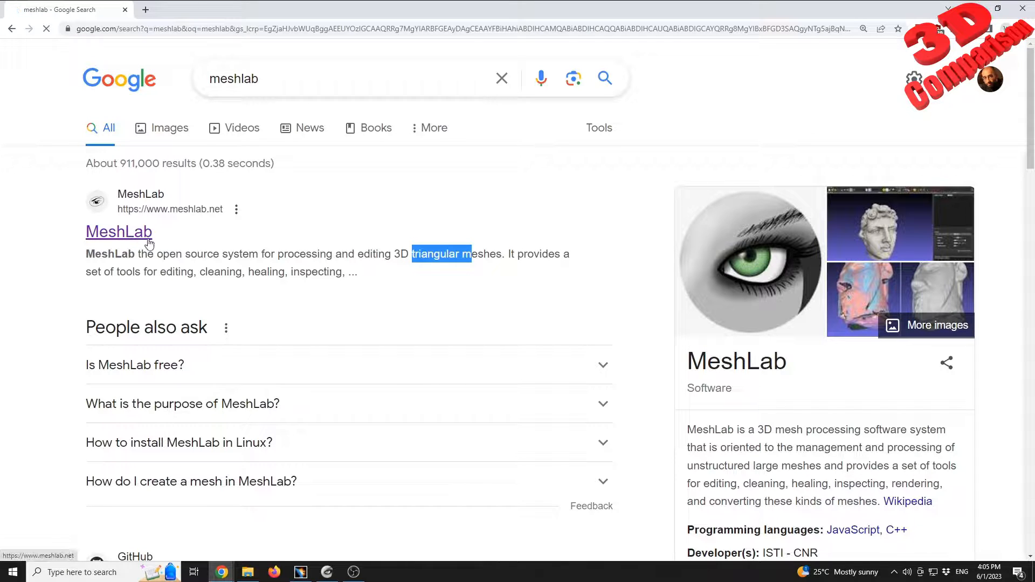
left_click(128, 235)
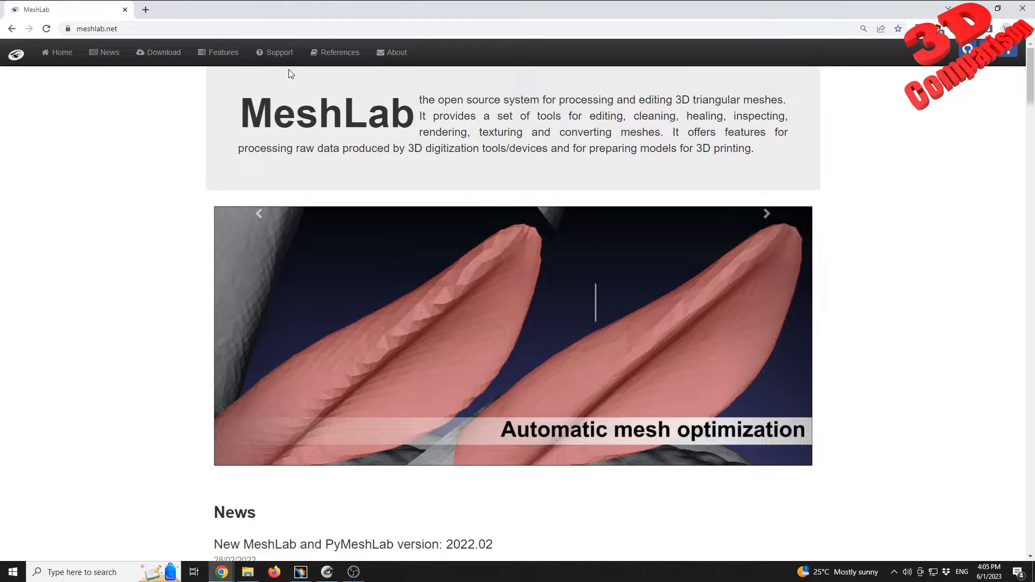
Review the MeshLab site's download options and feature descriptions, from 3D Acquisition: Aligning to Measurement, and Analysis.
left_click(171, 58)
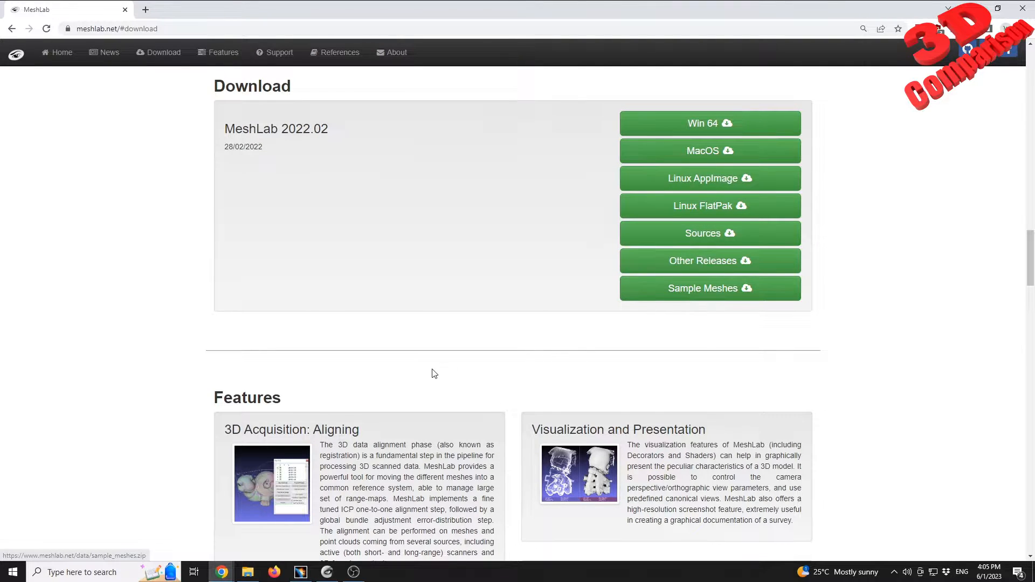
scroll(560, 334, "down", 4)
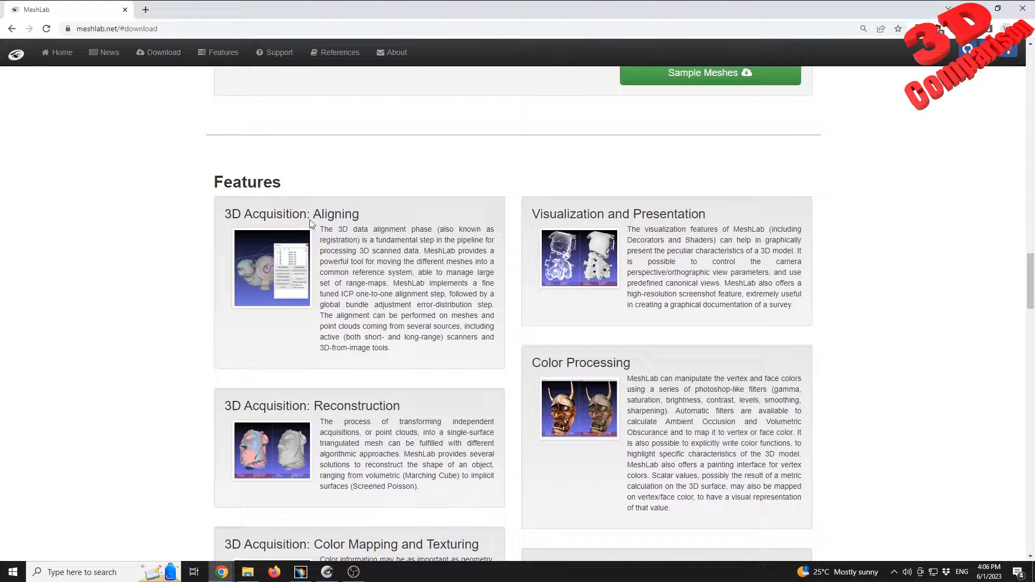
left_click_drag(313, 218, 393, 215)
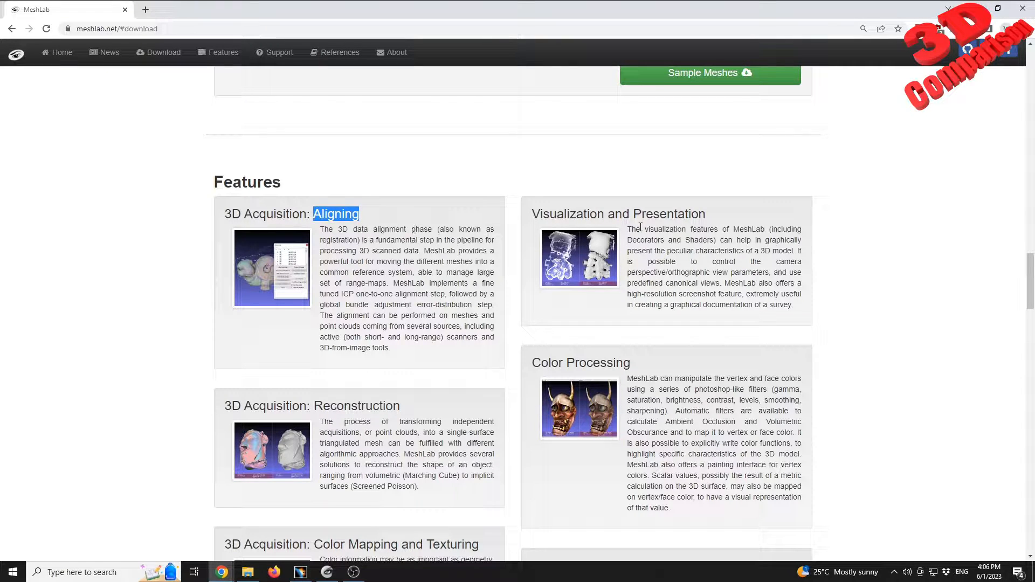
left_click_drag(598, 216, 707, 214)
scroll(503, 332, "down", 2)
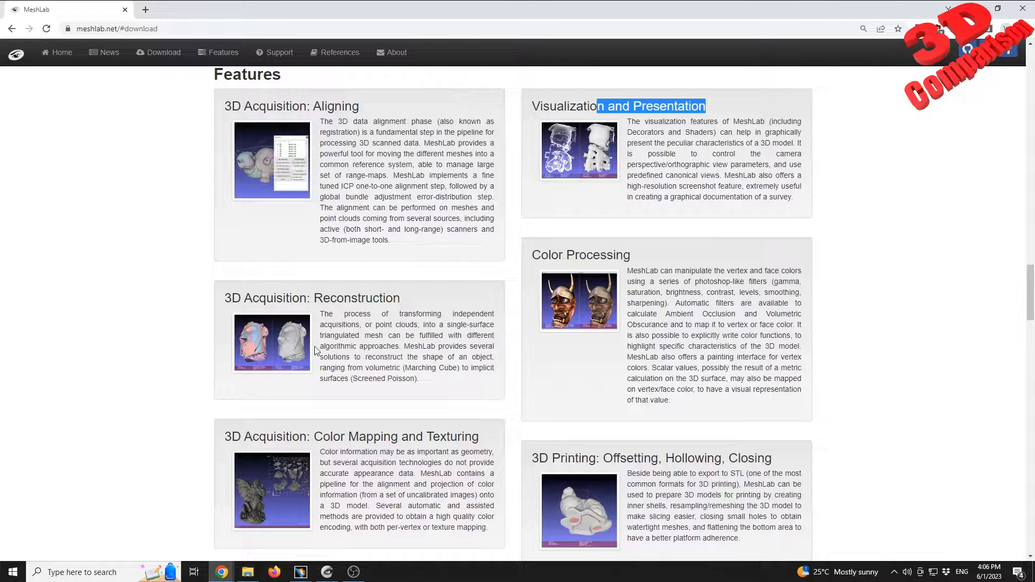
scroll(283, 341, "down", 4)
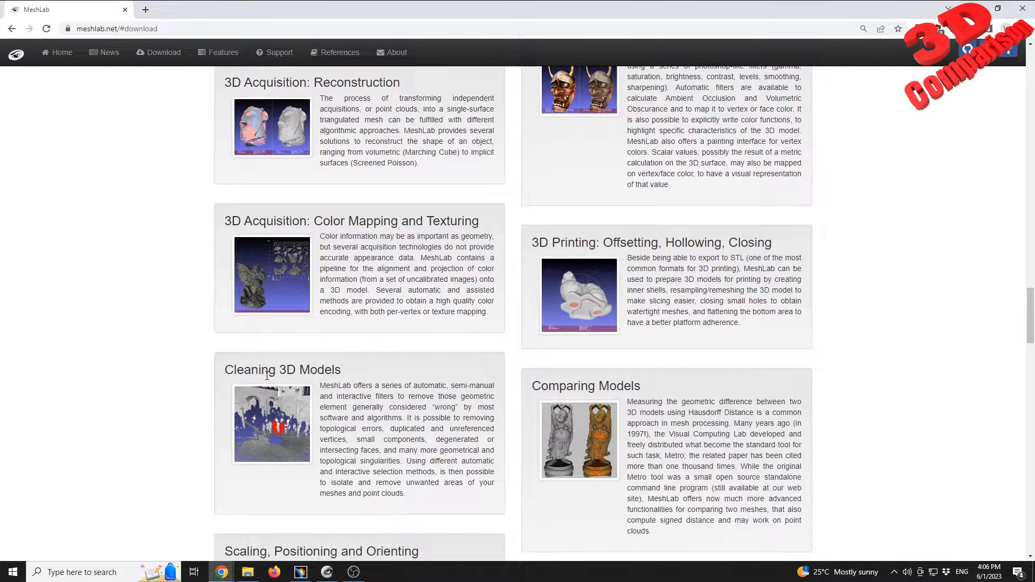
left_click_drag(245, 370, 397, 376)
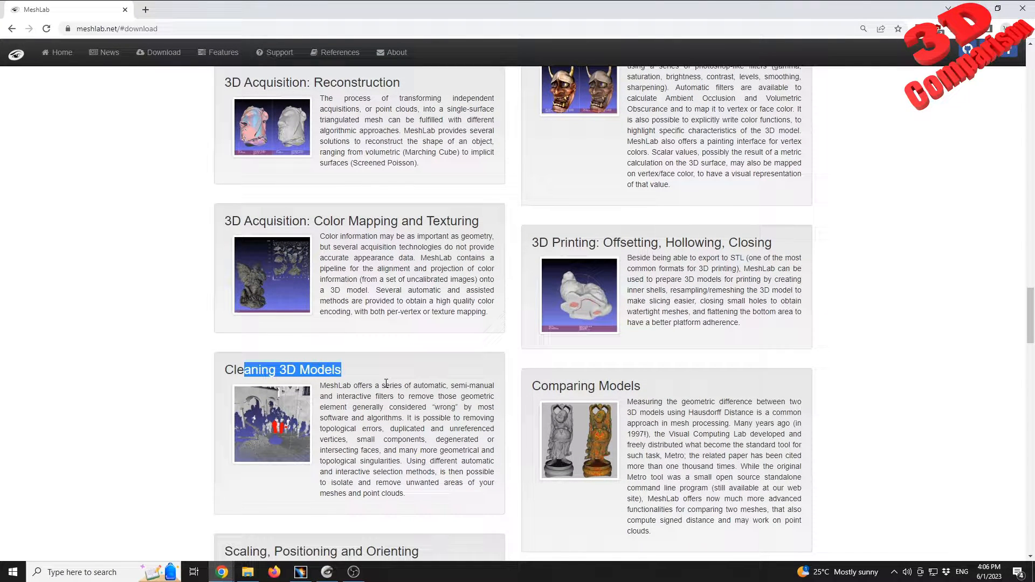
scroll(386, 383, "down", 8)
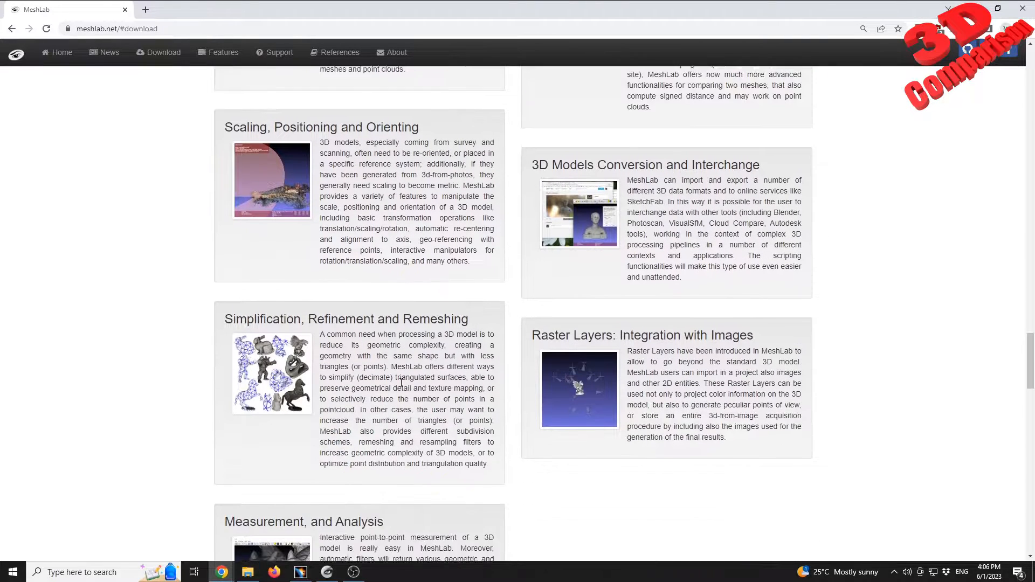
scroll(401, 382, "down", 3)
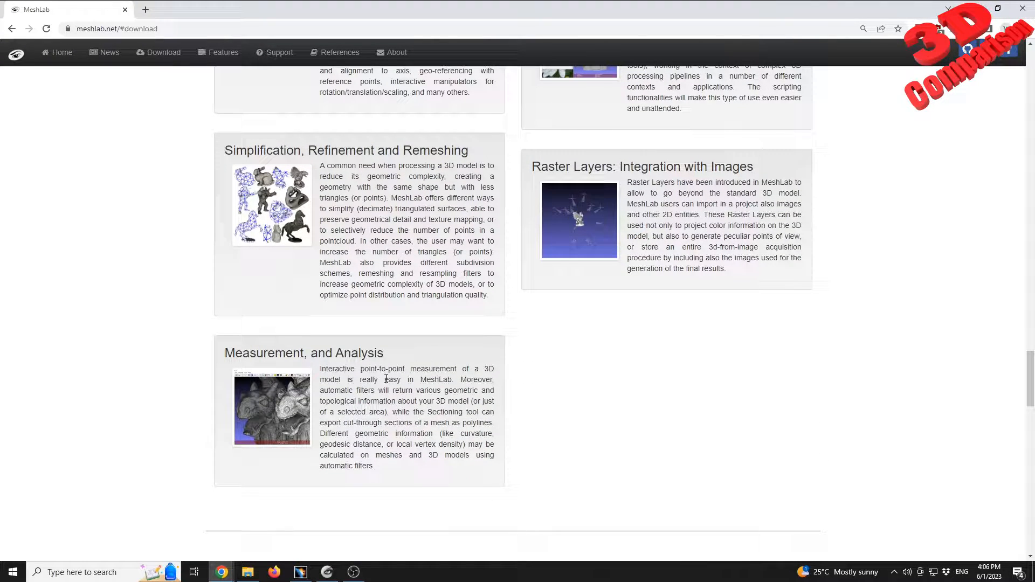
left_click_drag(249, 356, 451, 358)
Go back up the MeshLab page to review the download builds and the older release news.
scroll(478, 377, "up", 16)
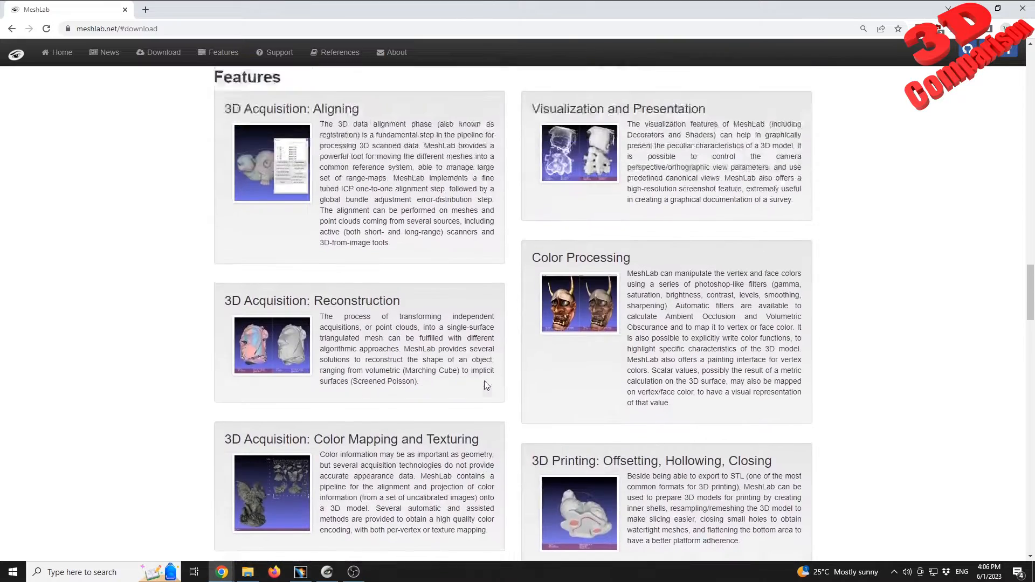
scroll(486, 385, "up", 9)
scroll(487, 385, "down", 4)
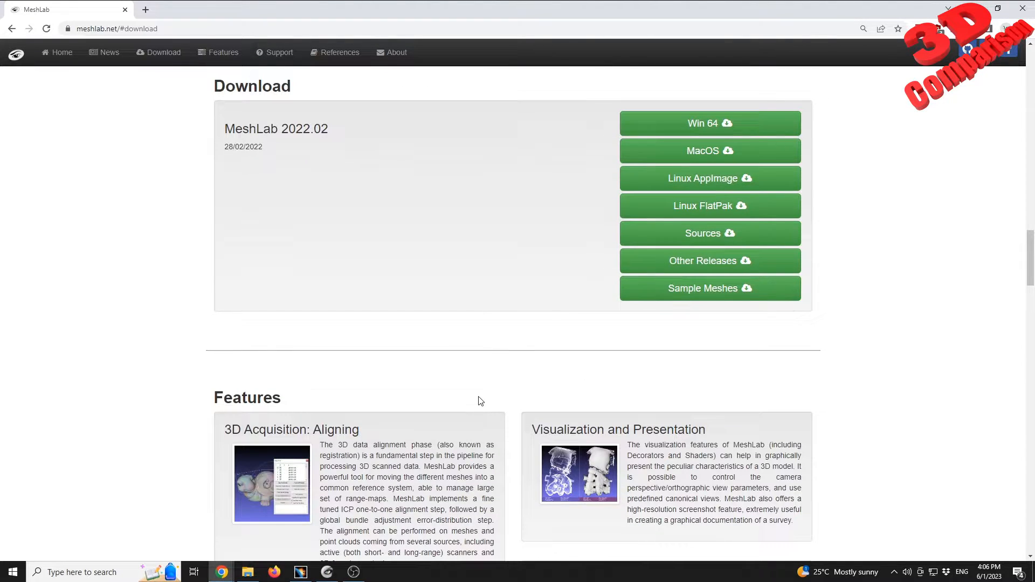
scroll(475, 410, "up", 5)
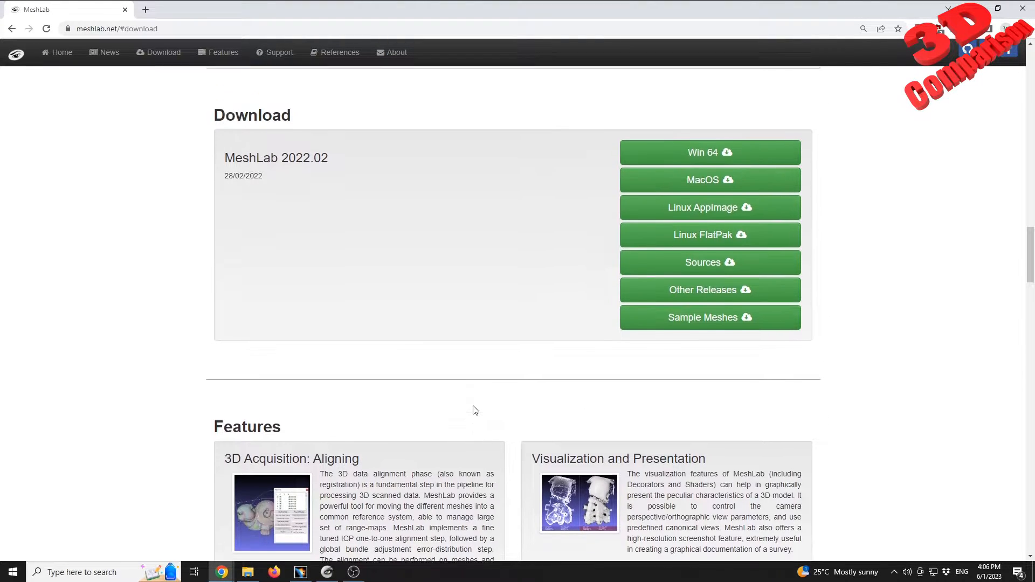
scroll(437, 330, "up", 4)
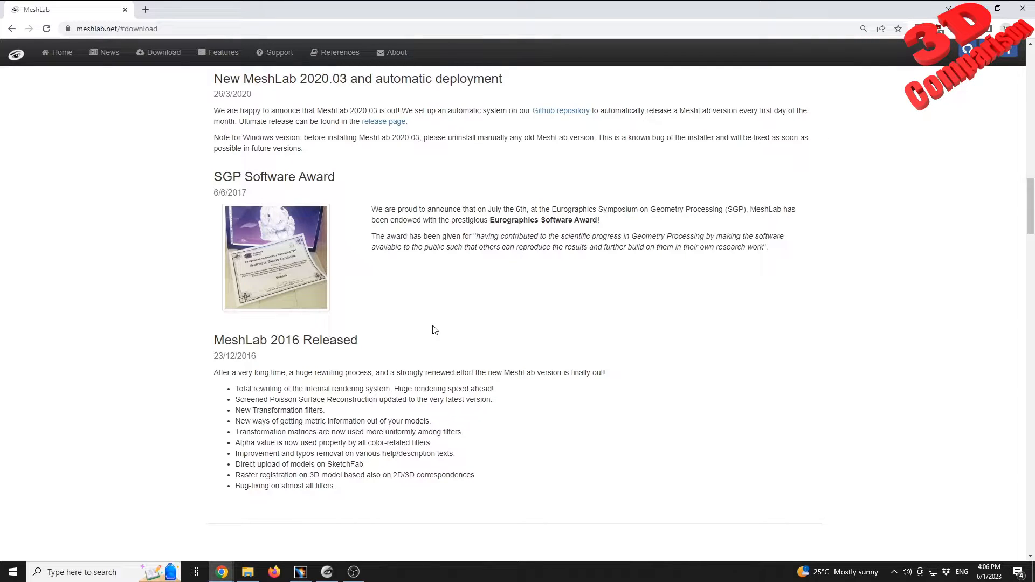
scroll(491, 347, "up", 1)
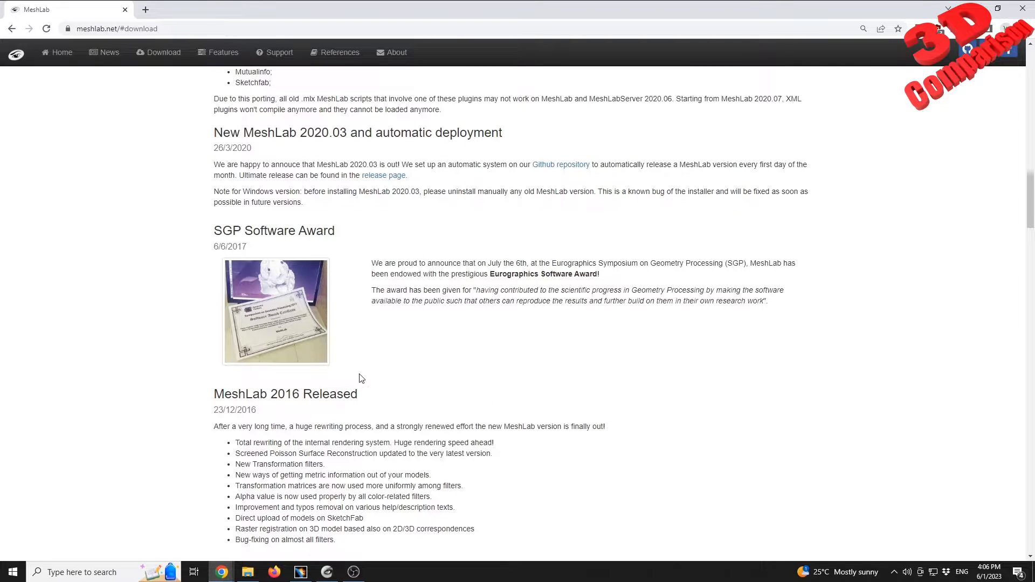
scroll(362, 379, "up", 1)
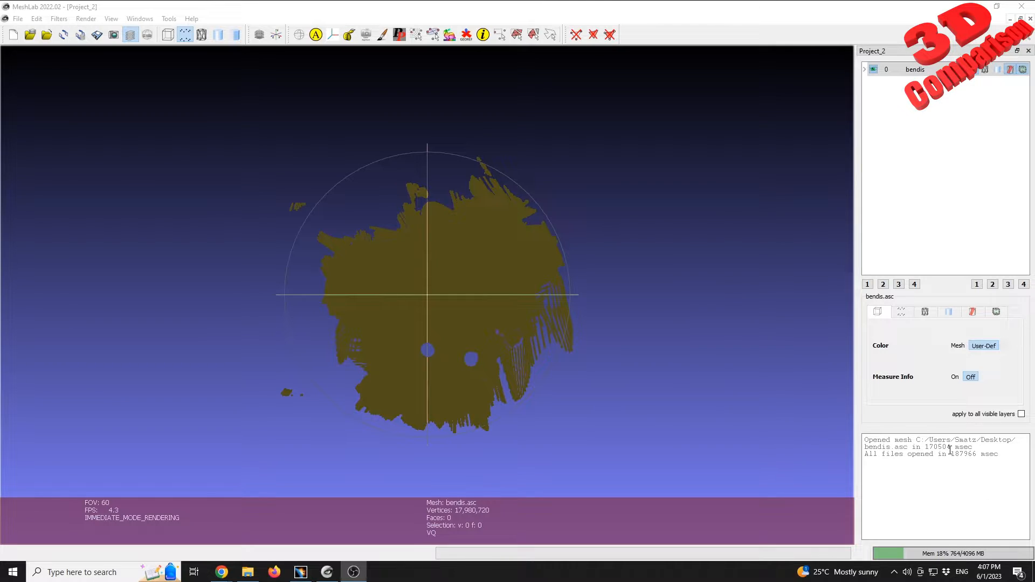
Check the load time in the import log and the vertex count, and inspect the bendis point cloud from several angles and up close.
left_click_drag(926, 447, 970, 443)
left_click(773, 407)
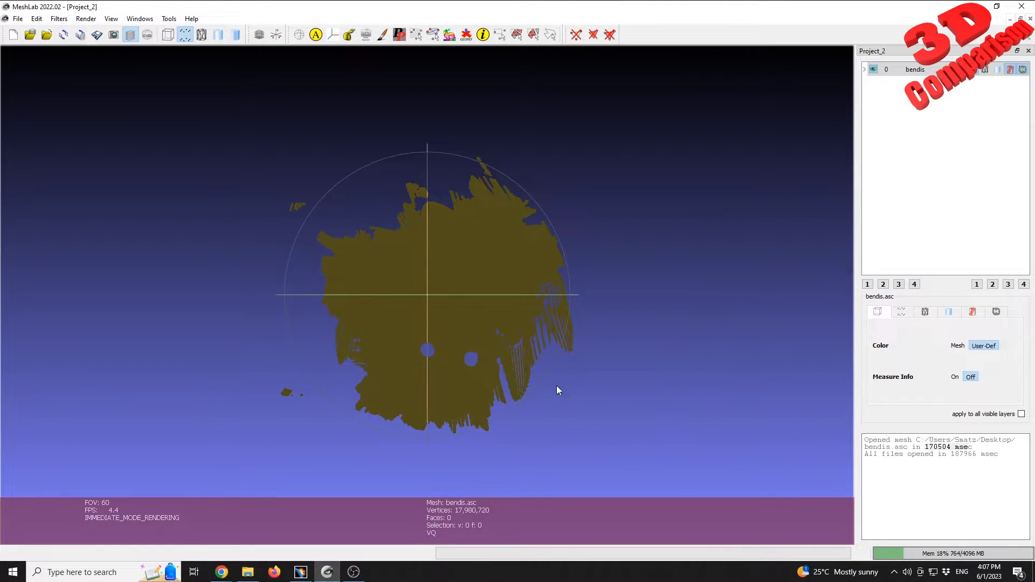
left_click_drag(454, 359, 447, 513)
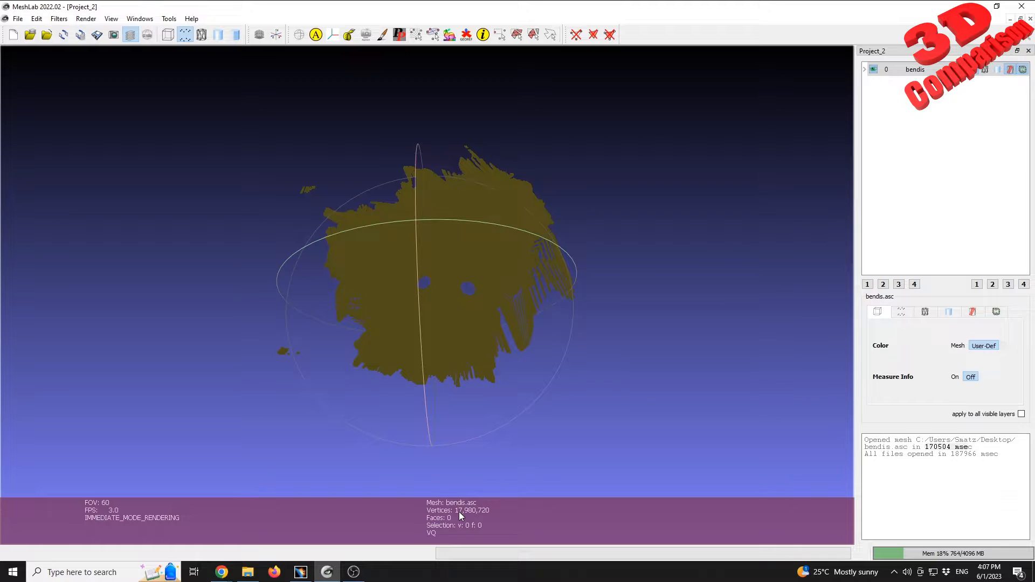
left_click_drag(452, 344, 453, 282)
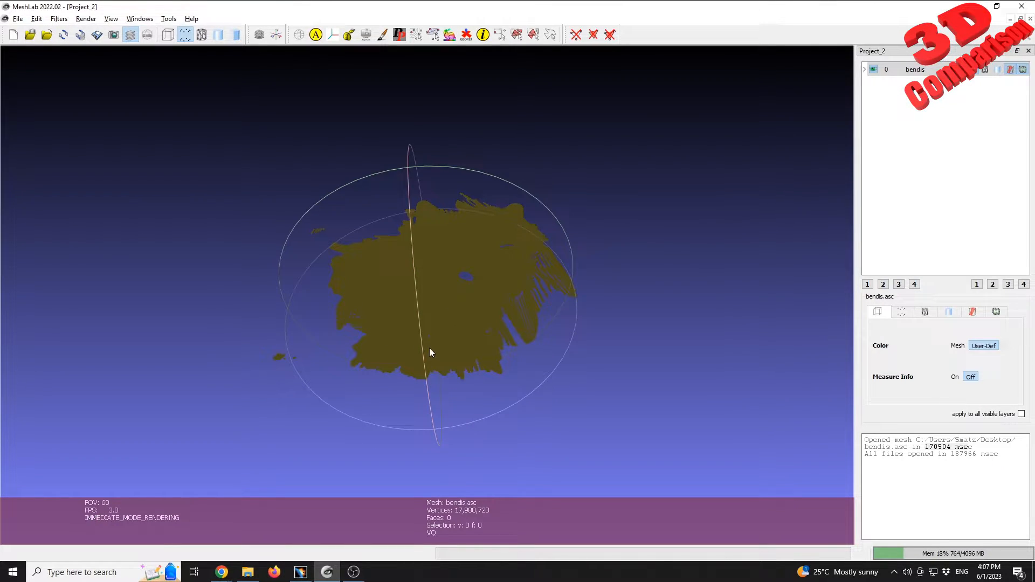
left_click_drag(430, 353, 430, 233)
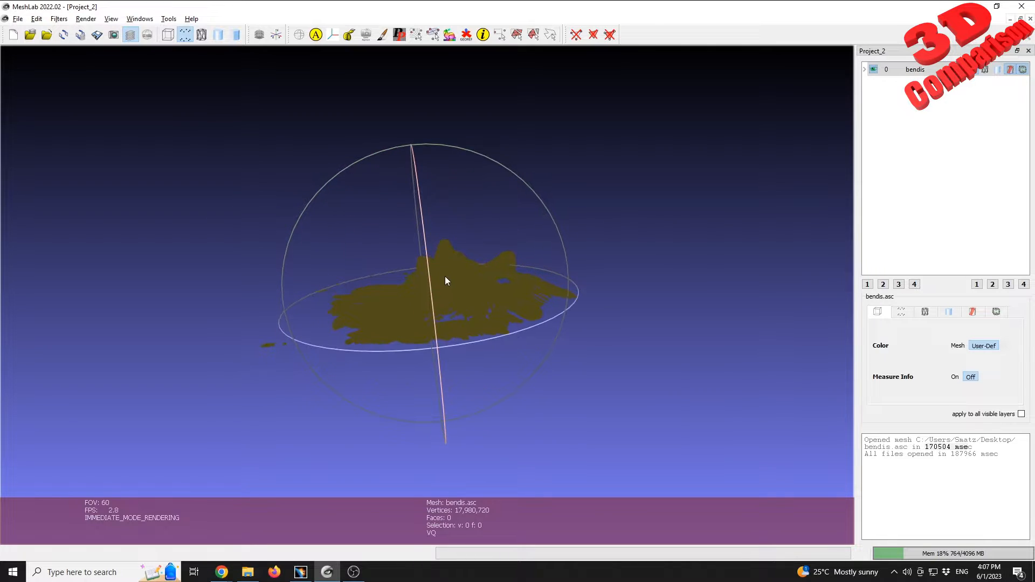
left_click_drag(445, 277, 455, 287)
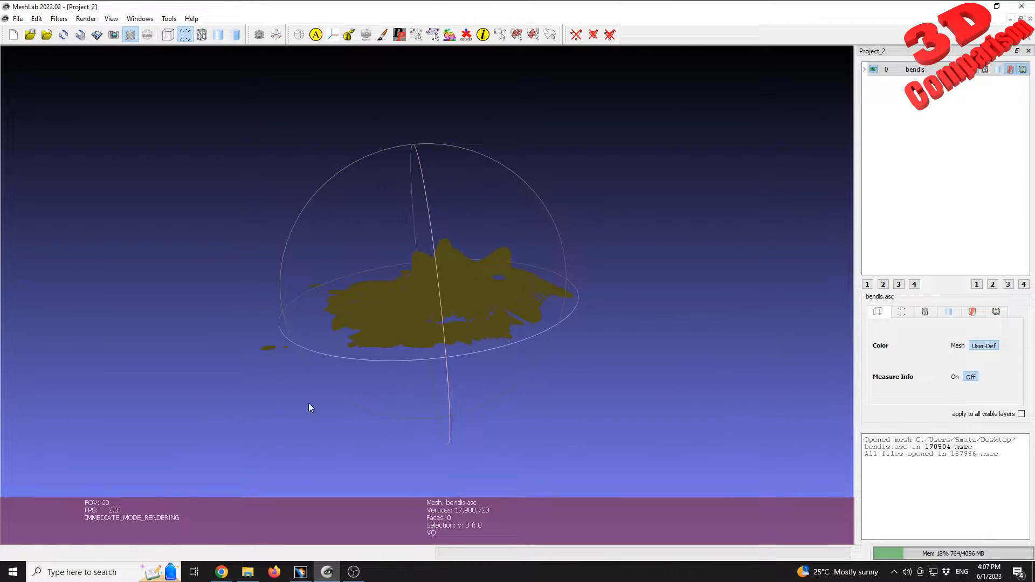
scroll(456, 294, "up", 3)
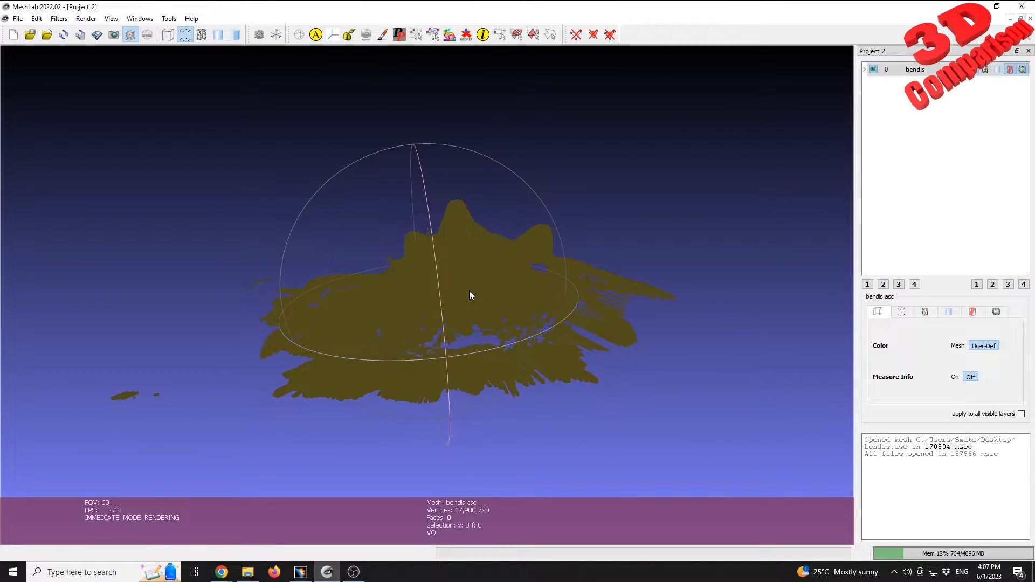
scroll(472, 289, "up", 2)
scroll(474, 290, "up", 3)
scroll(547, 228, "up", 2)
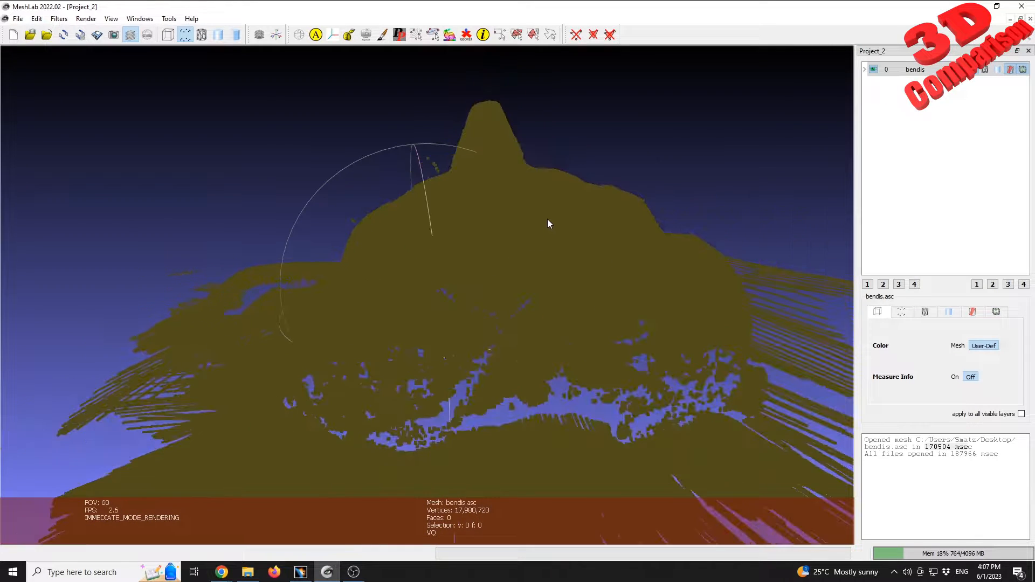
left_click_drag(550, 234, 493, 307)
scroll(493, 307, "up", 6)
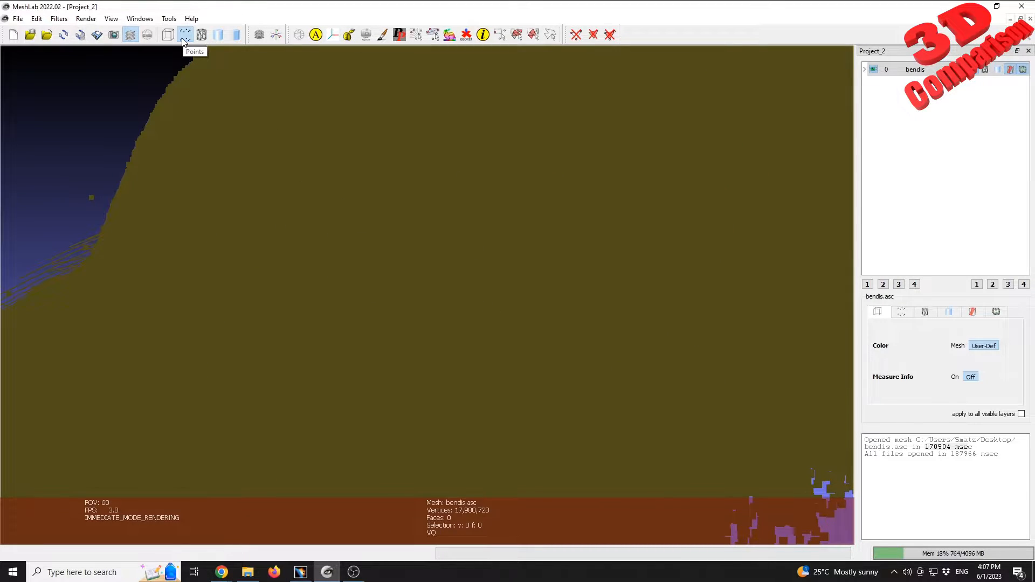
scroll(413, 237, "down", 5)
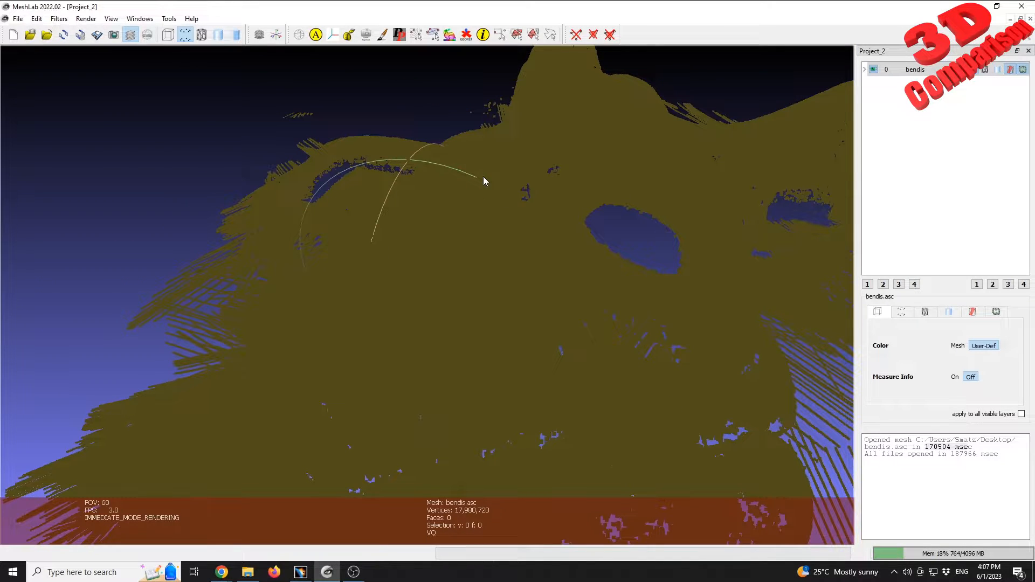
Close MeshLab, switch to CATIA V5 and create a new part named Part1 in the Digitized Shape Editor with hybrid design enabled.
left_click(1022, 6)
left_click(310, 574)
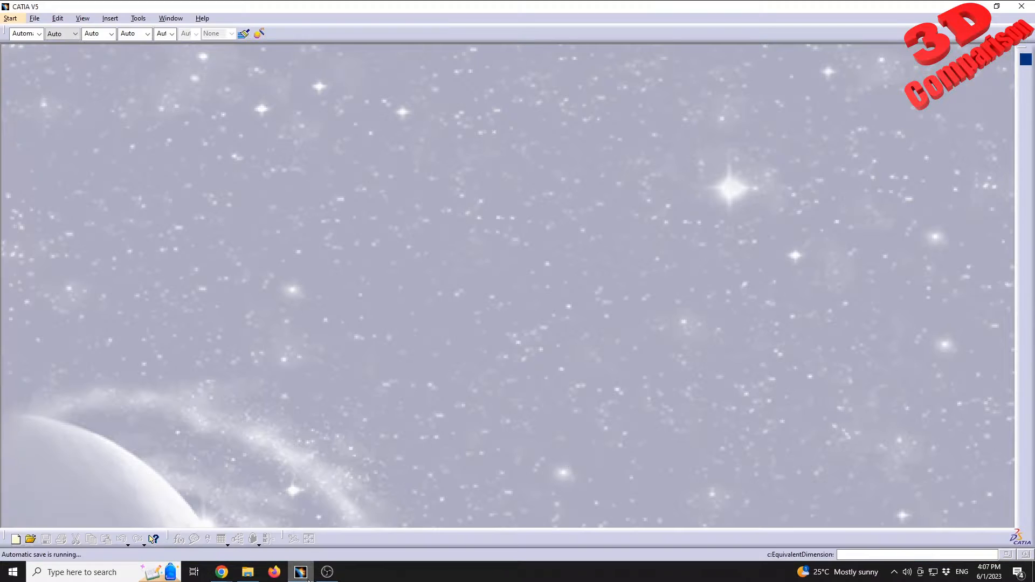
left_click(11, 18)
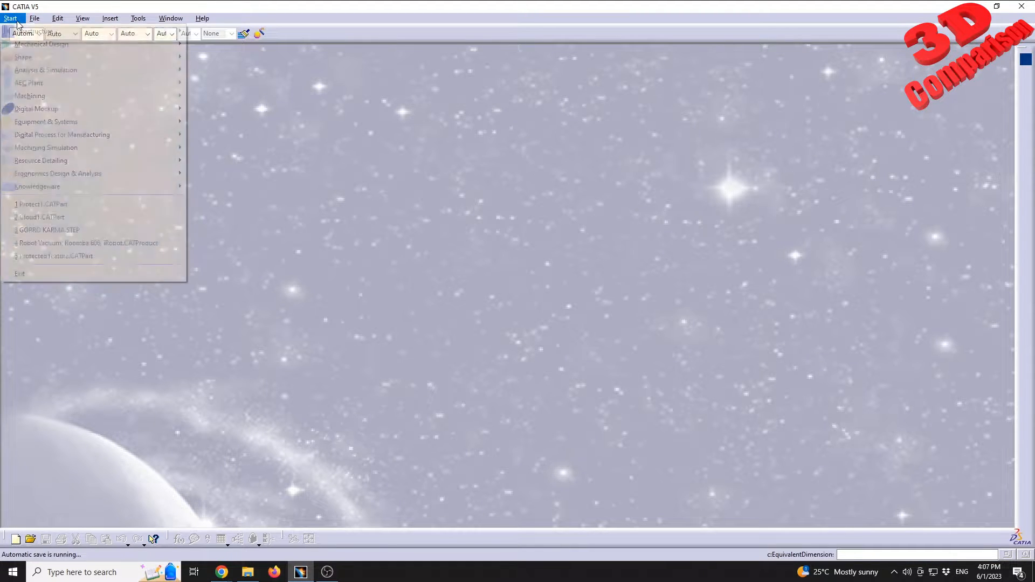
mouse_move(32, 57)
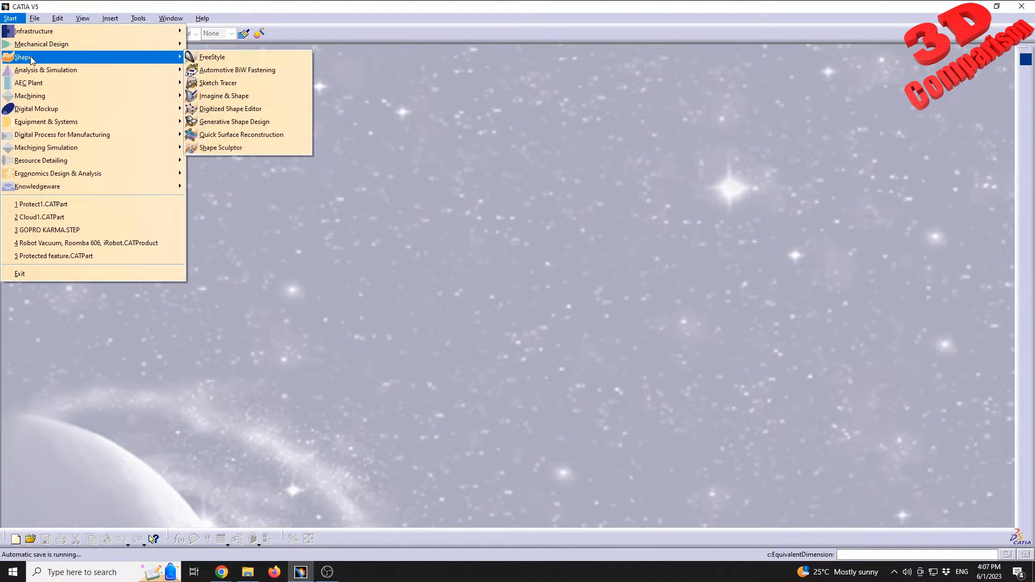
left_click(271, 113)
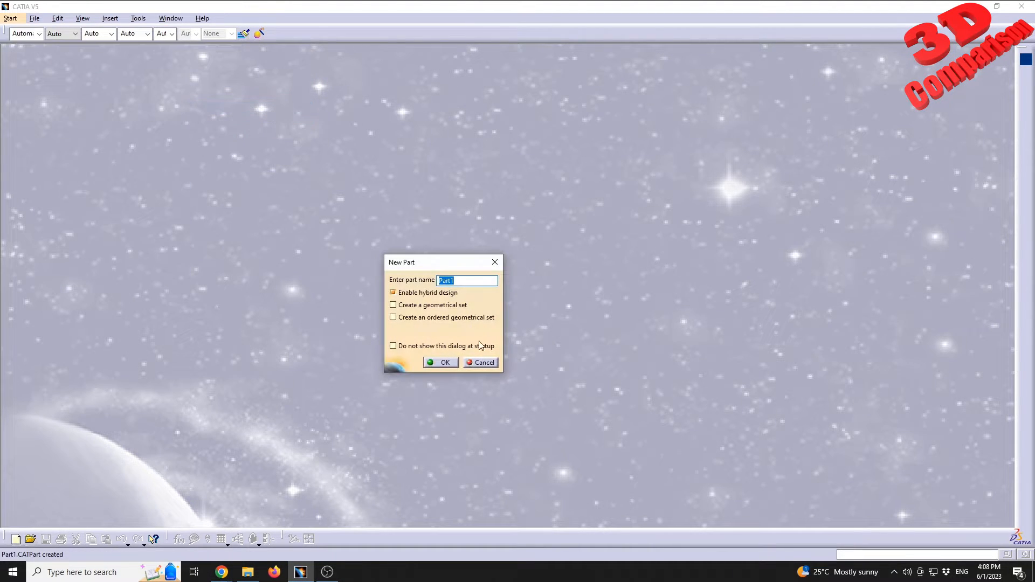
left_click(444, 361)
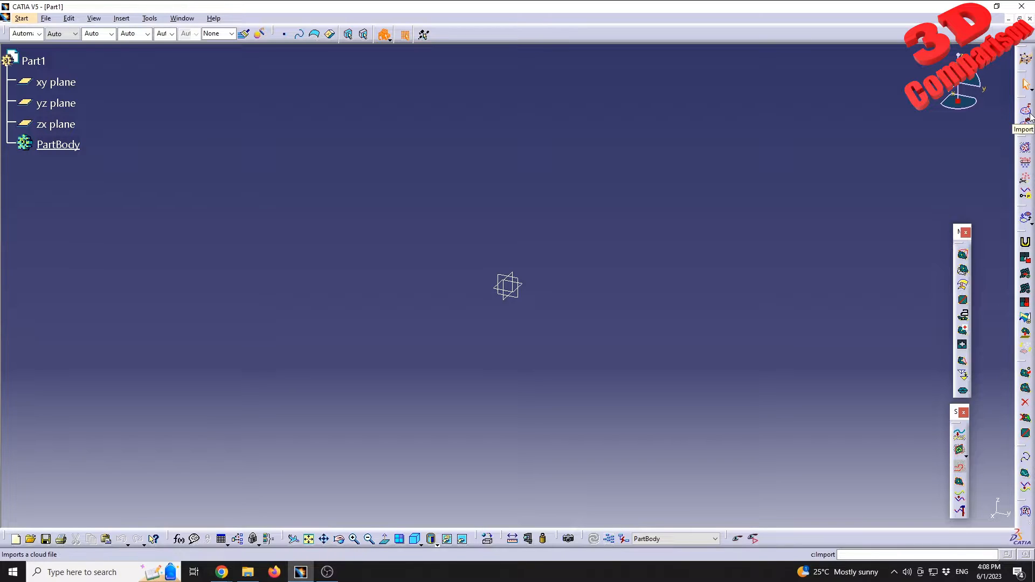
Start a cloud import and choose bendis.asc from the Desktop folder as the ASCII free source file.
left_click(1027, 114)
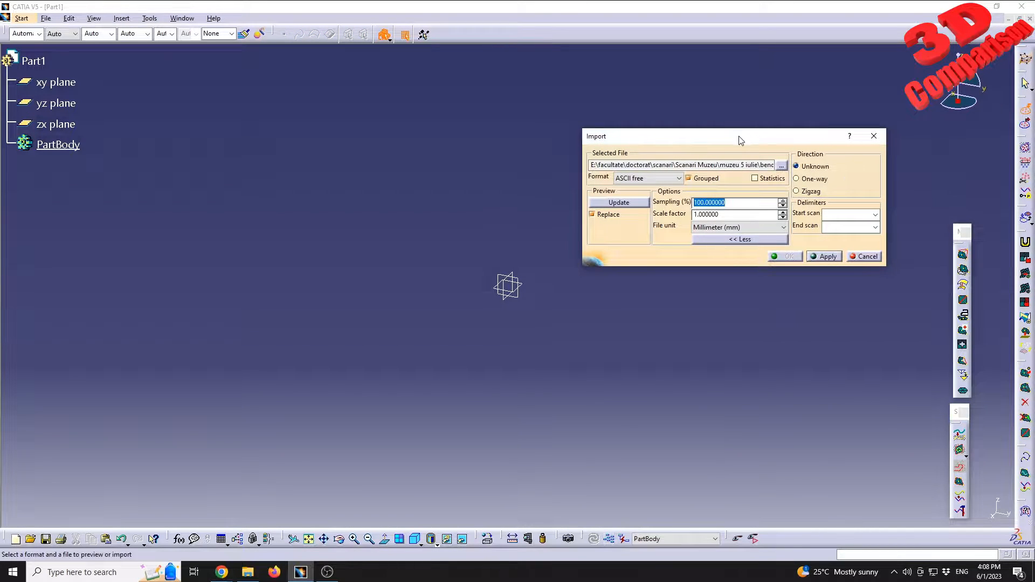
left_click_drag(740, 140, 537, 222)
left_click(579, 248)
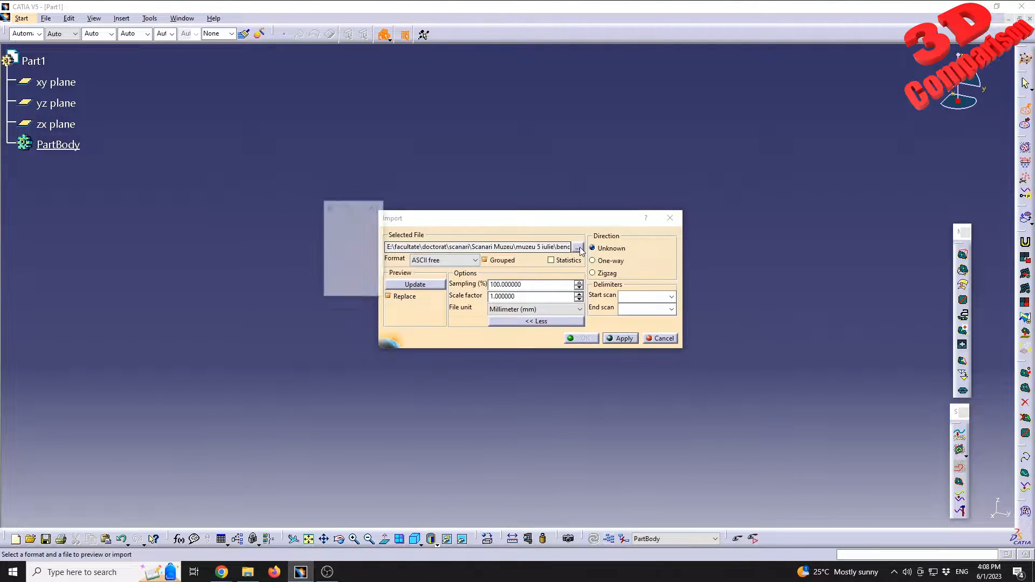
scroll(386, 273, "up", 2)
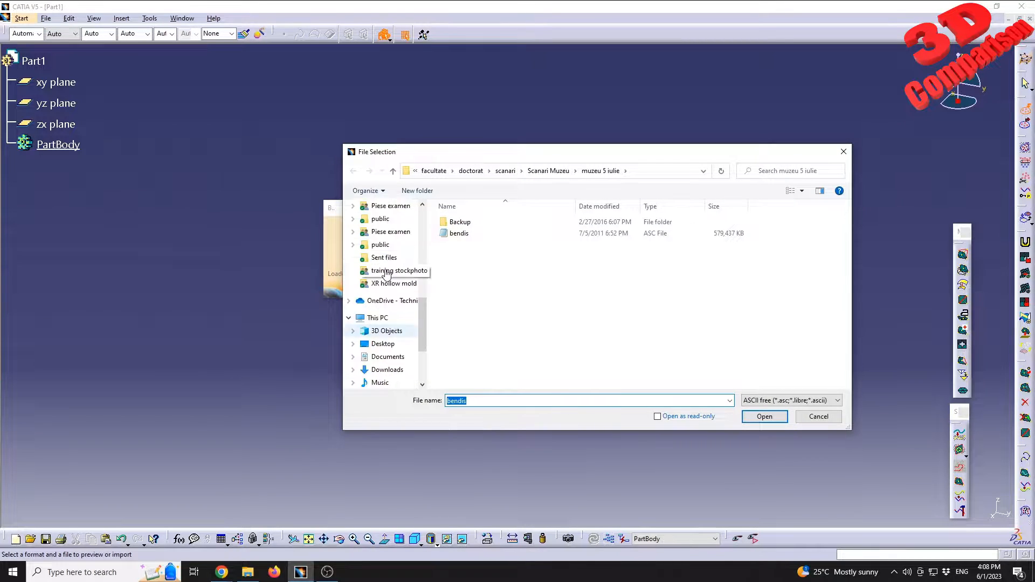
scroll(386, 272, "up", 5)
left_click(383, 227)
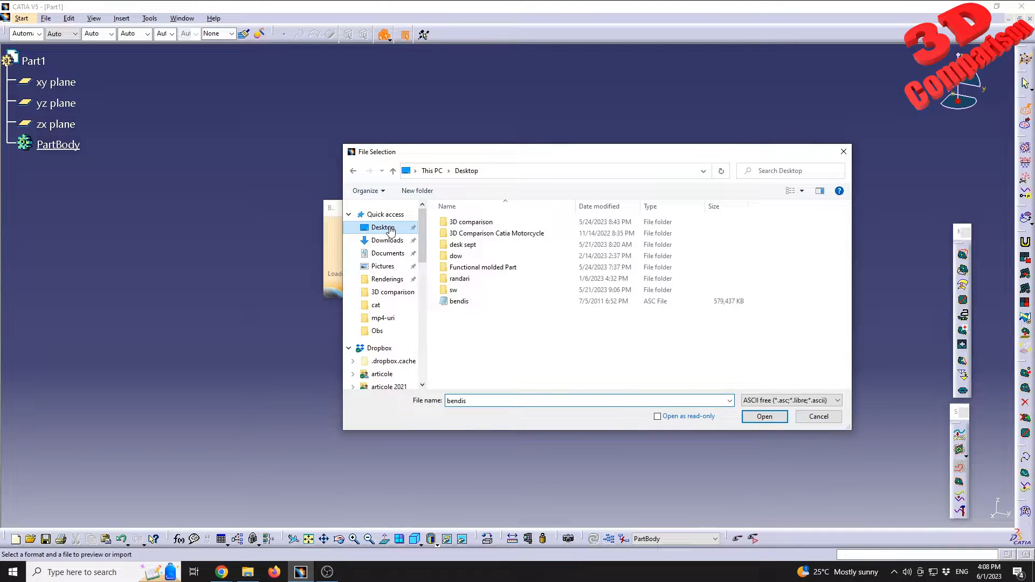
double_click(463, 303)
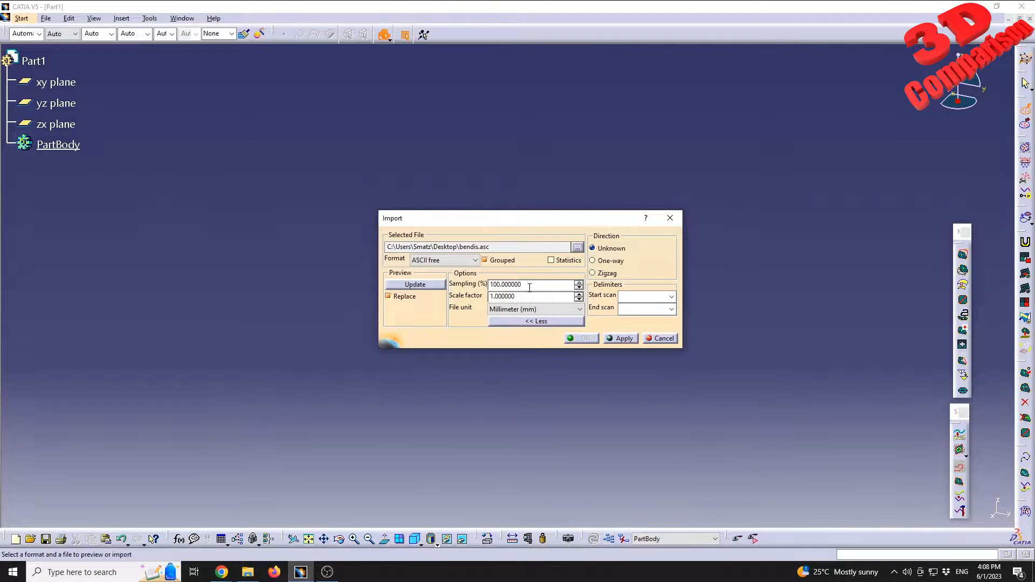
Import the bendis cloud with 100% sampling, a scale factor of 1 and millimetres as the file unit.
double_click(530, 288)
key("Tab")
left_click(616, 339)
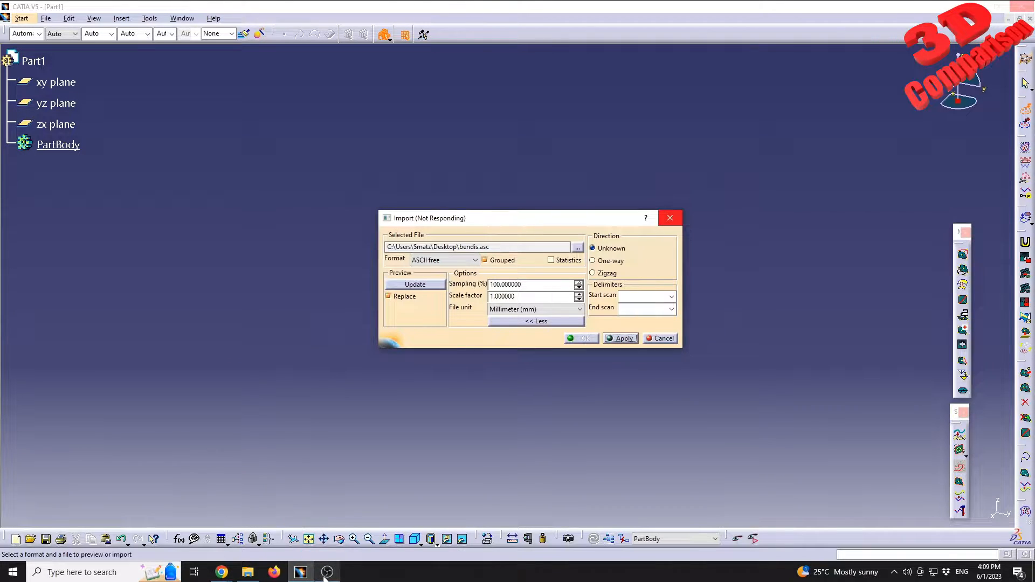
mouse_move(324, 576)
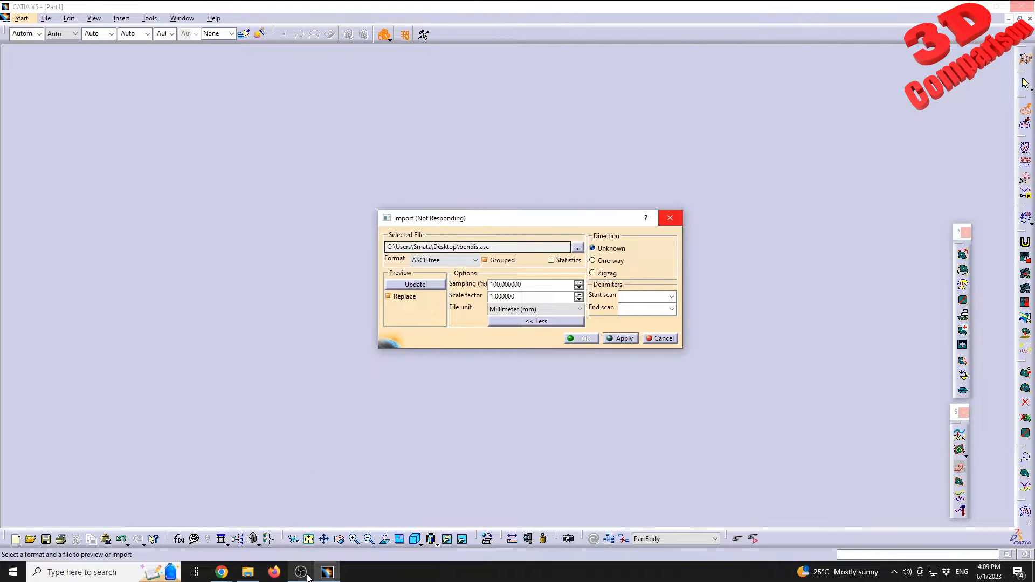
mouse_move(308, 578)
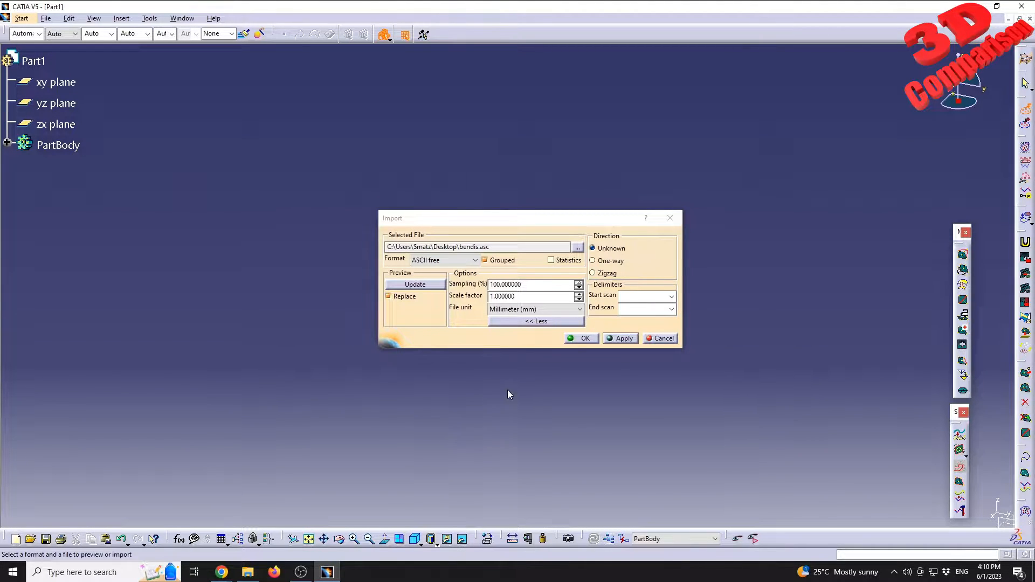
left_click_drag(556, 223, 791, 360)
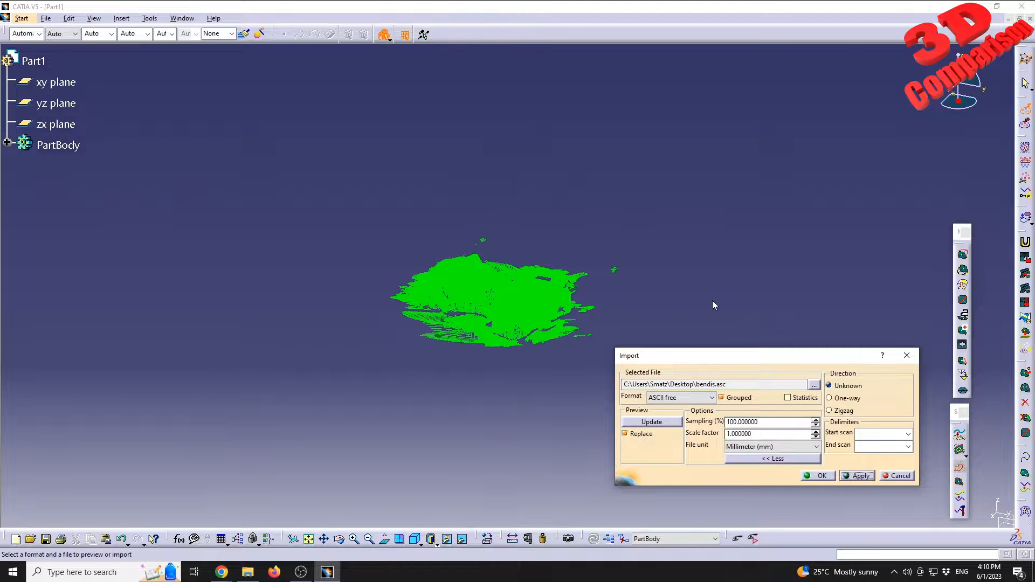
left_click(810, 477)
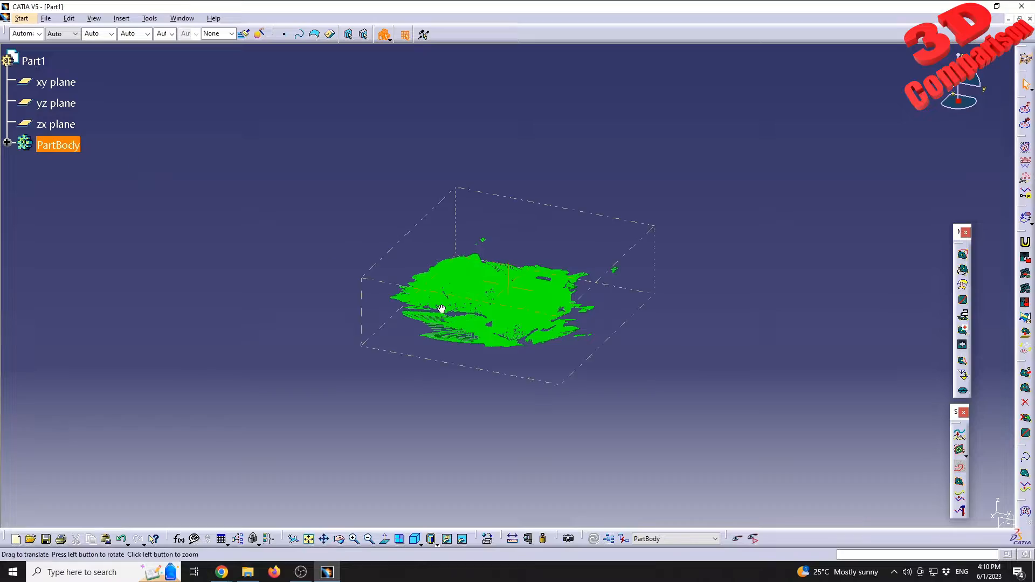
Inspect the imported bendis cloud in CATIA, examining the individual scan points up close and the whole scan from different angles.
middle_click_drag(442, 308, 474, 226)
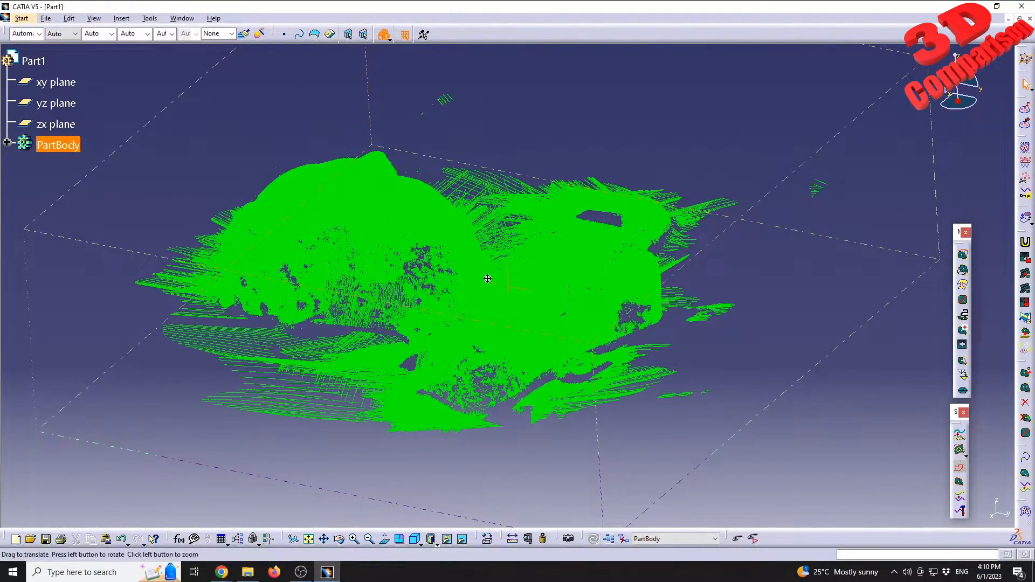
middle_click_drag(488, 278, 599, 124)
middle_click_drag(543, 379, 539, 211)
middle_click_drag(497, 350, 641, 328)
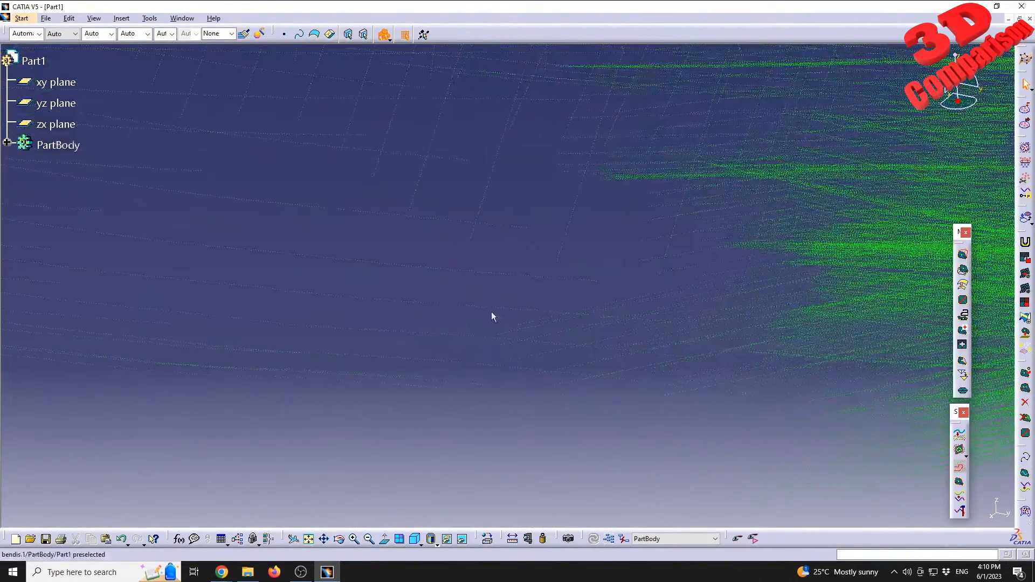
middle_click_drag(691, 292, 682, 231)
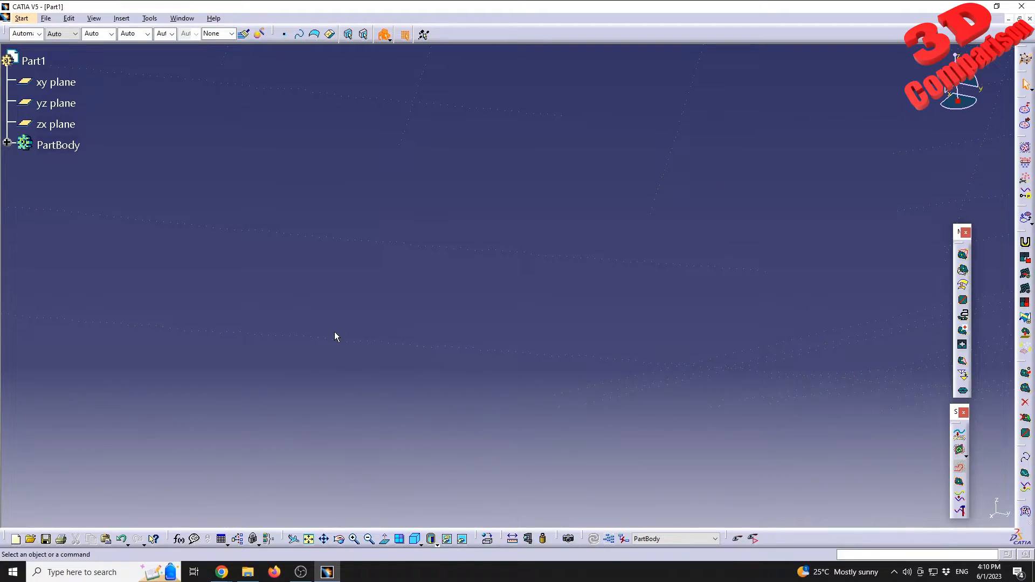
middle_click_drag(531, 287, 562, 379)
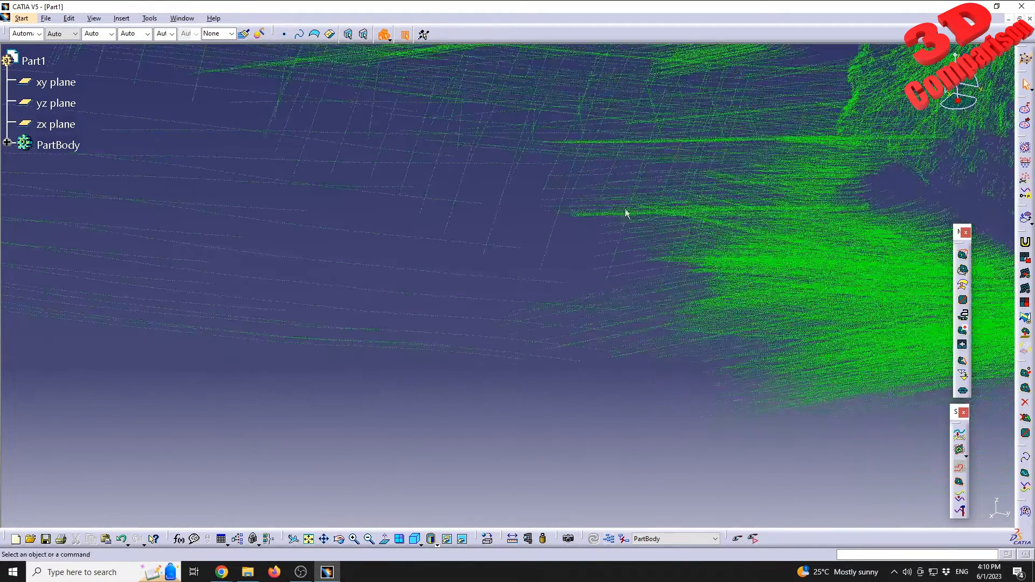
middle_click_drag(625, 214, 549, 389)
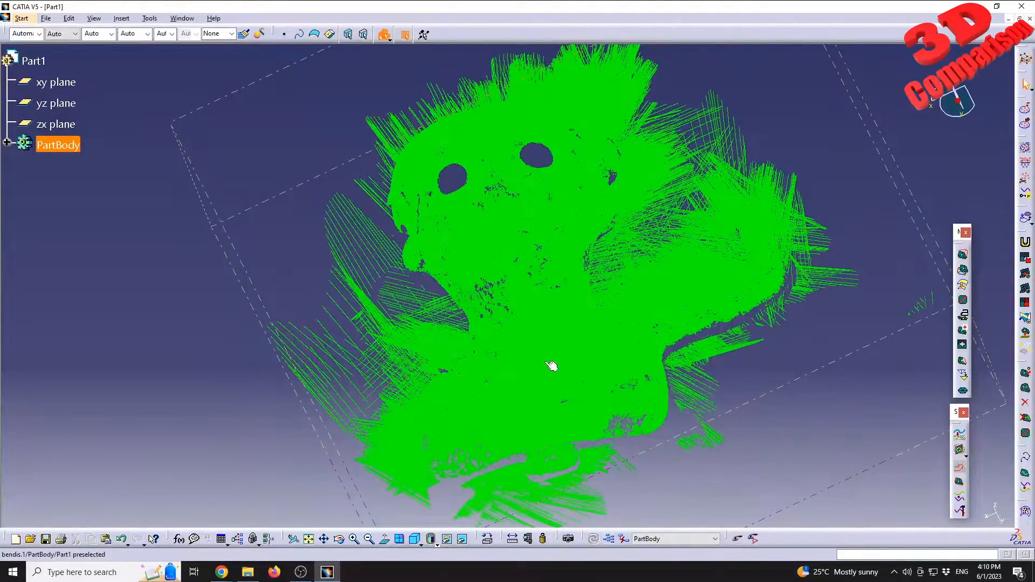
middle_click_drag(474, 379, 474, 347)
left_click(85, 191)
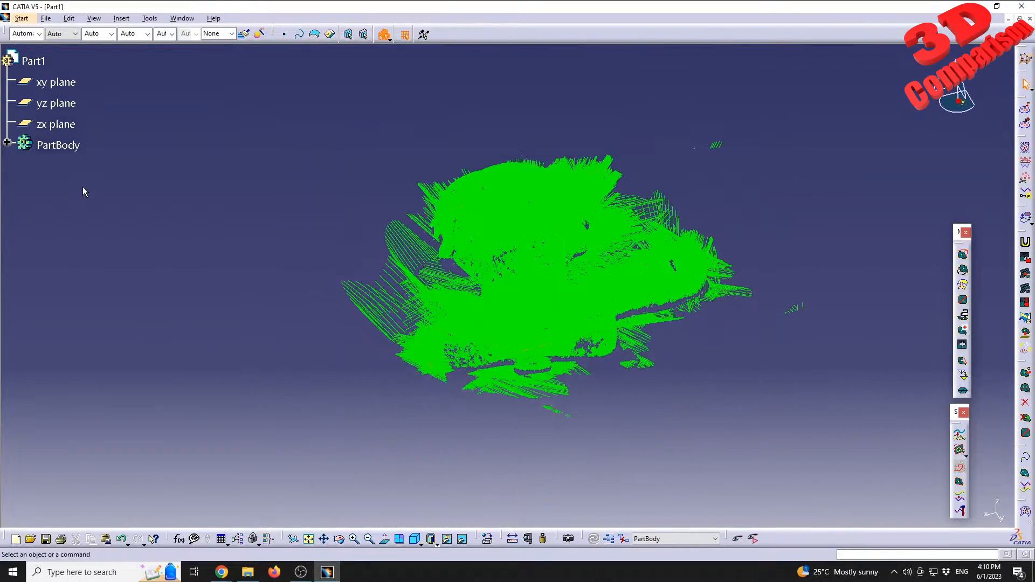
Expand PartBody and duplicate the bendis.1 cloud with Copy and Paste Special.
left_click(8, 144)
right_click(71, 165)
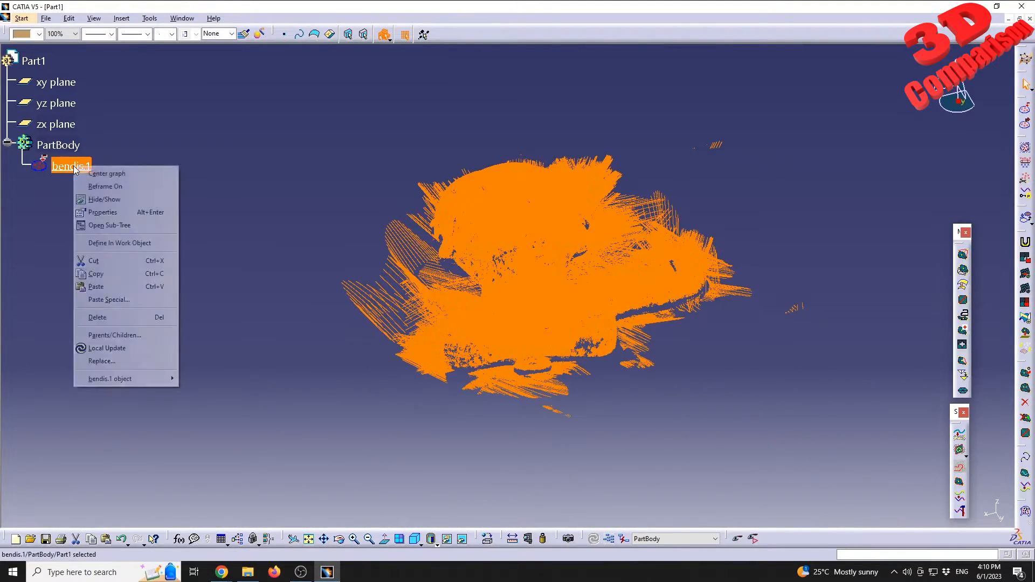
left_click(97, 273)
right_click(68, 168)
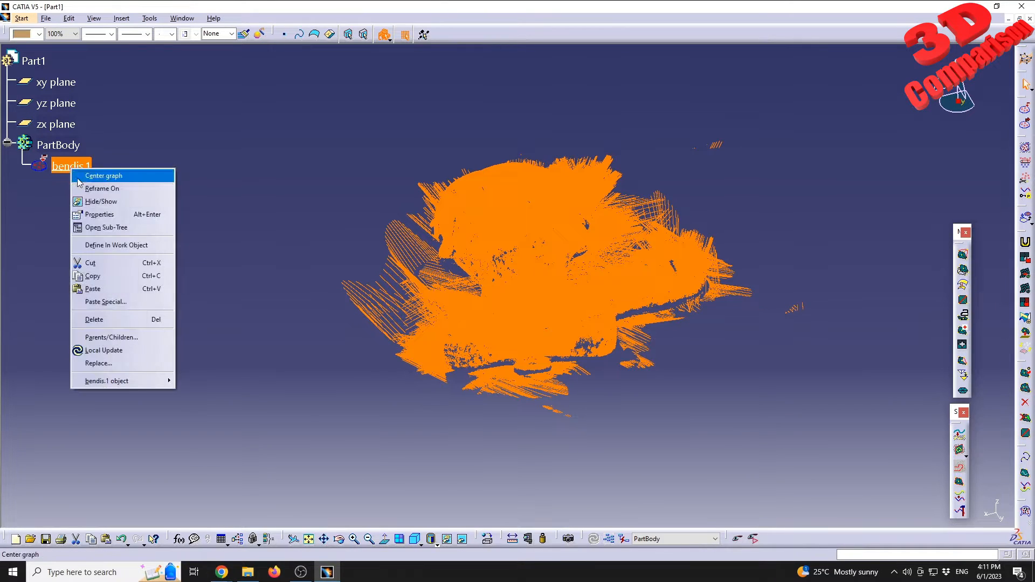
left_click(132, 301)
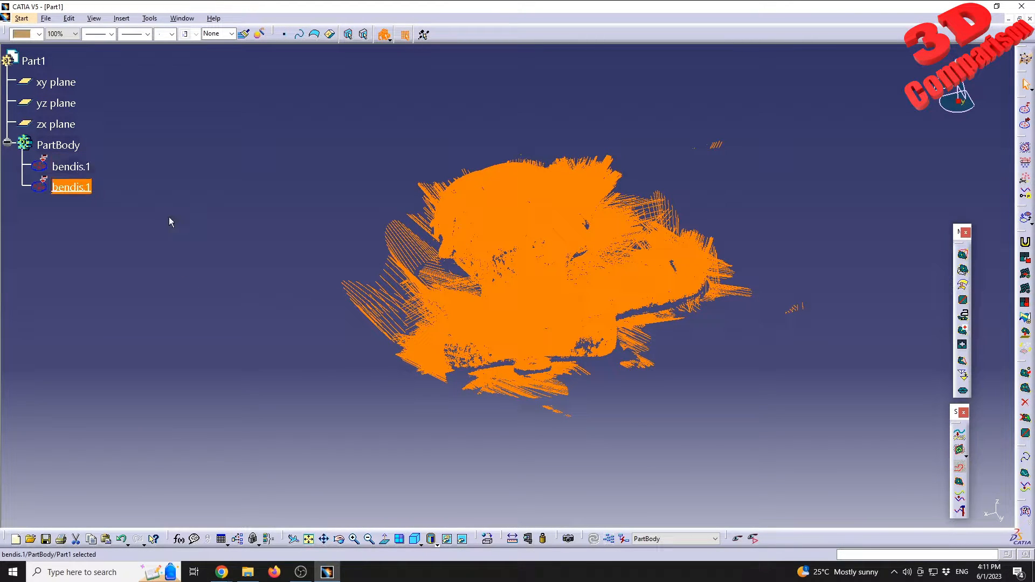
Hide the original bendis.1 cloud, the first one under PartBody, leaving its pasted copy displayed.
middle_click_drag(553, 263, 475, 218)
right_click(76, 165)
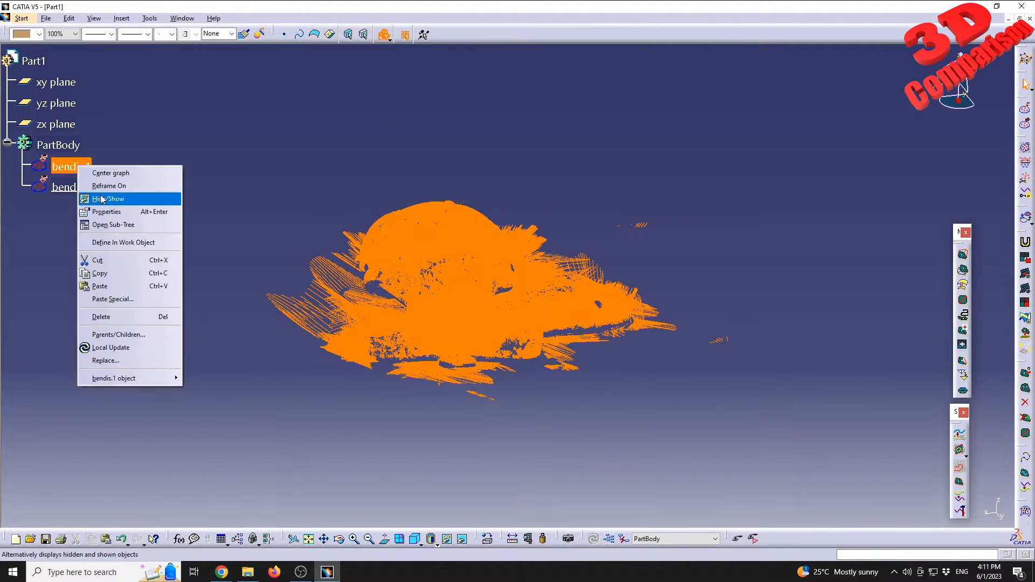
left_click(107, 199)
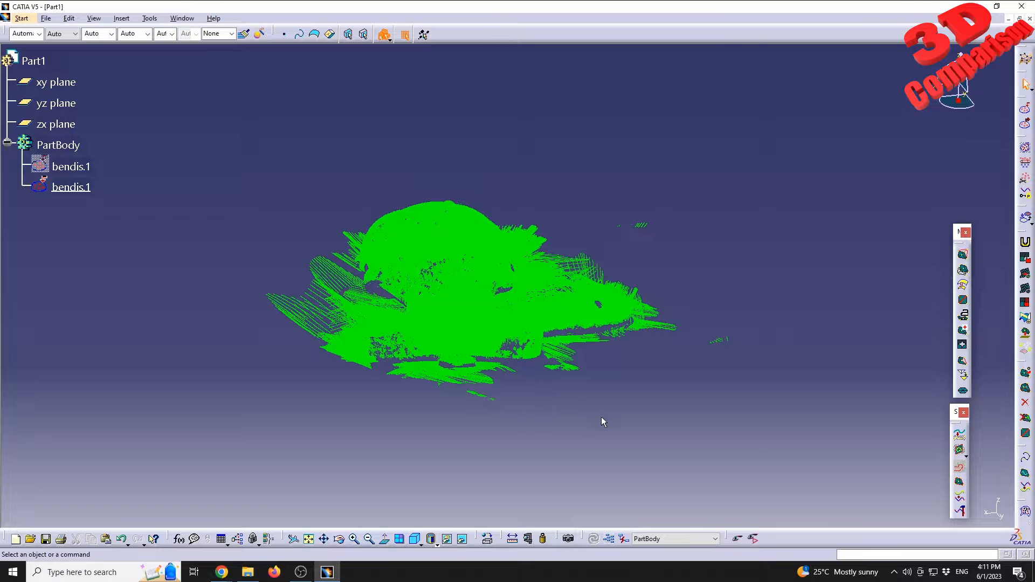
Examine the pasted bendis.1 cloud from the back, the top and oblique angles, looking at the flat base and stray points around the part.
key("F5")
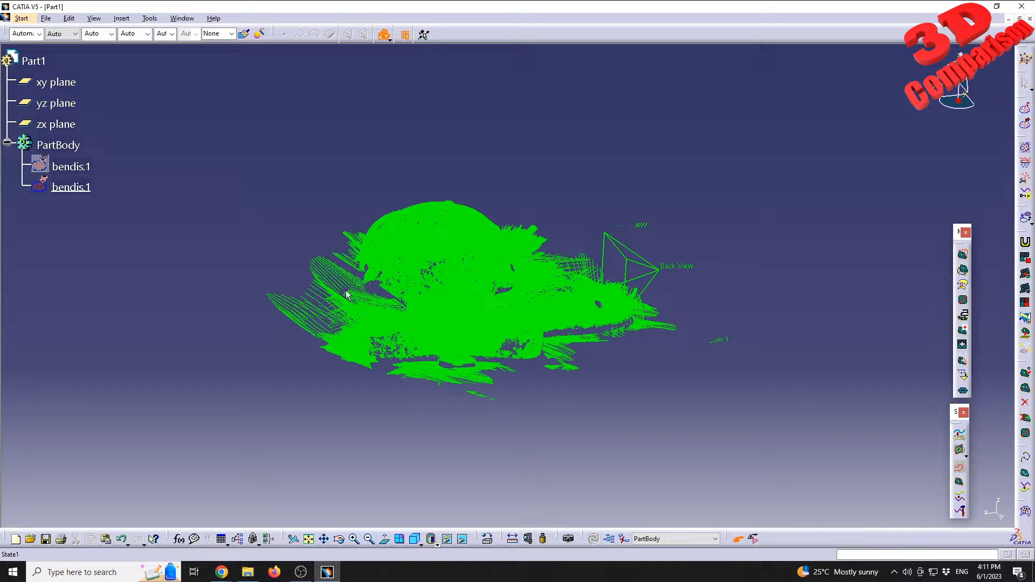
left_click(675, 257)
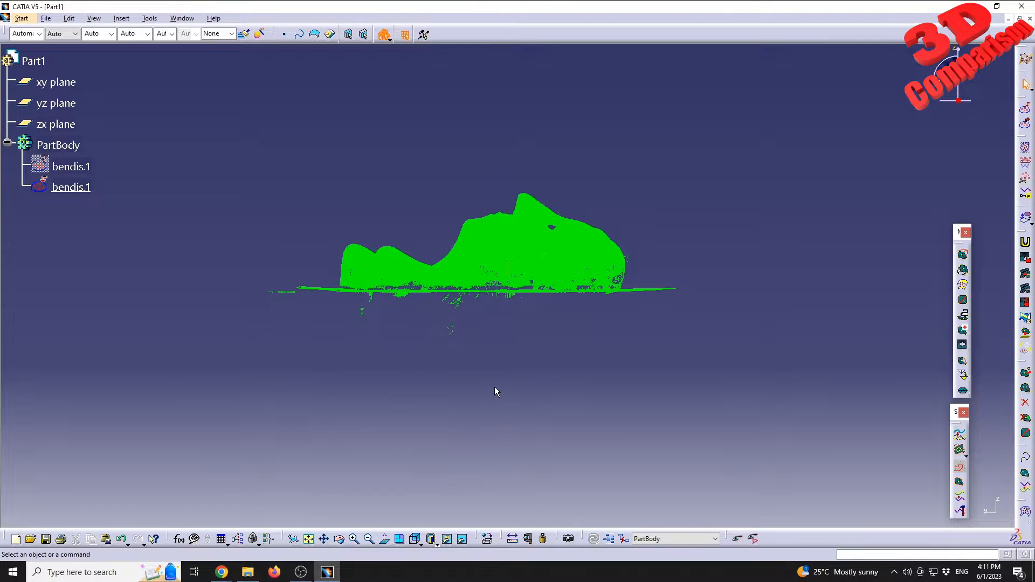
middle_click_drag(496, 392, 505, 342)
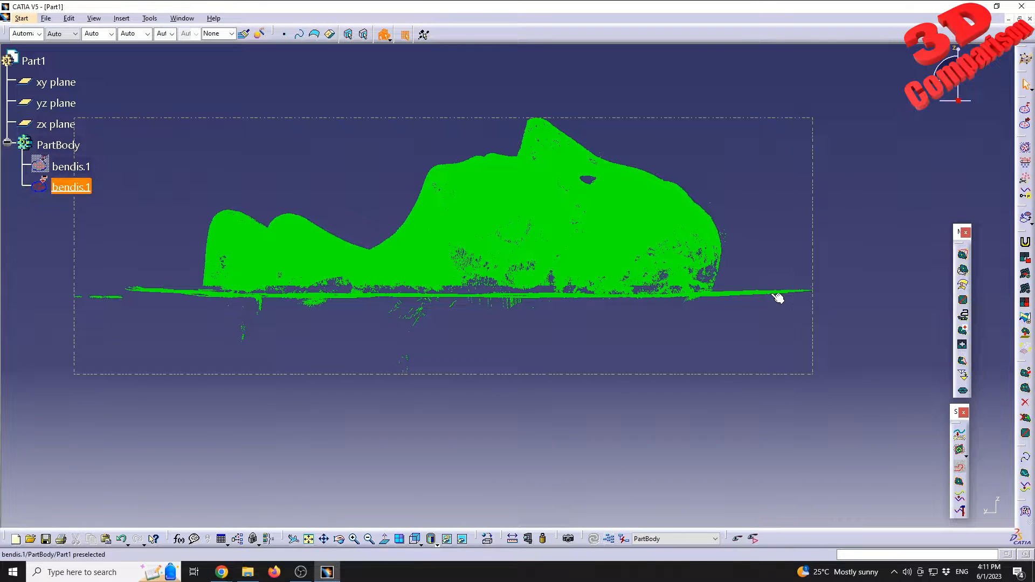
middle_click_drag(492, 272, 490, 319)
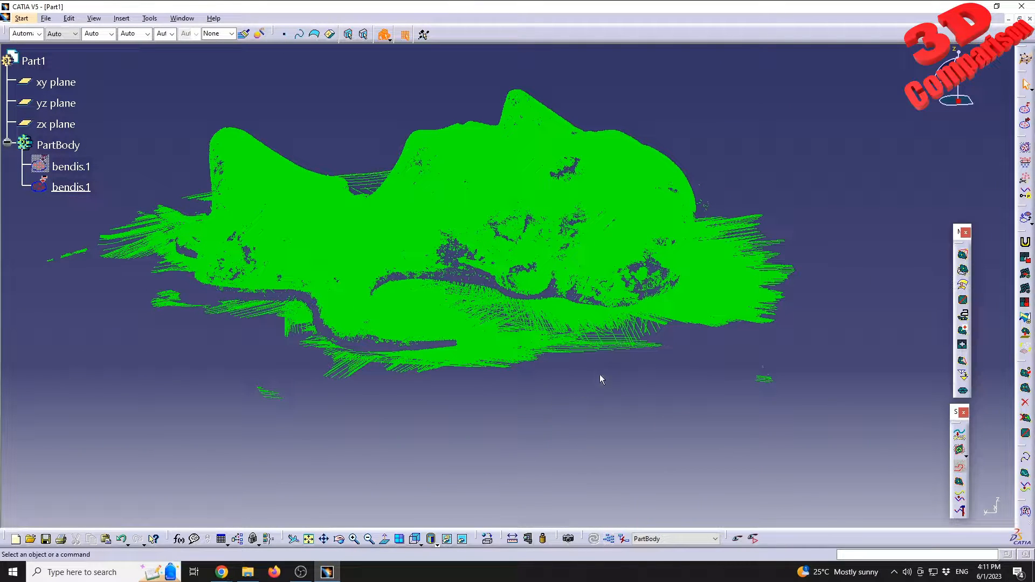
key("space")
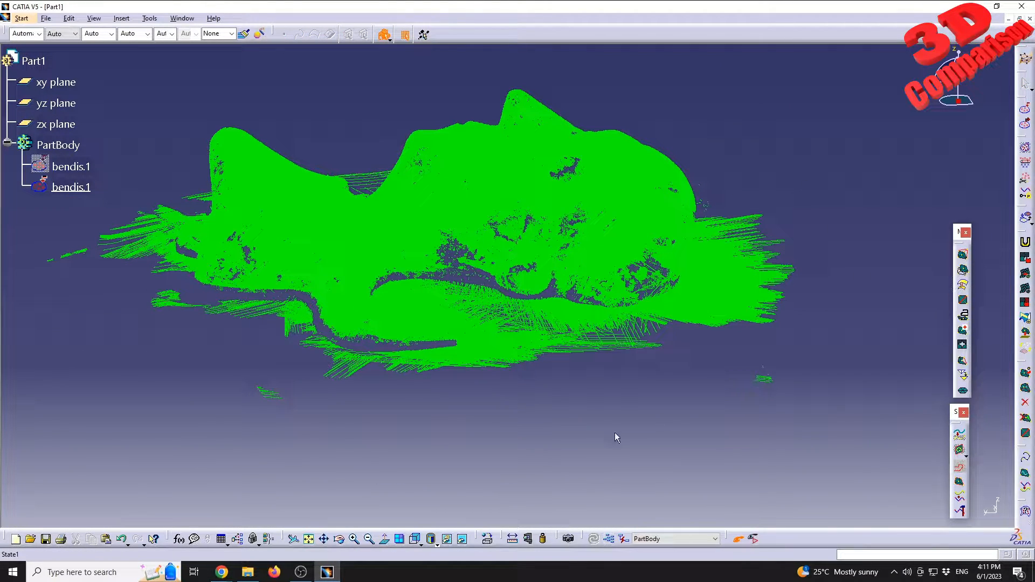
left_click(415, 539)
left_click(506, 297)
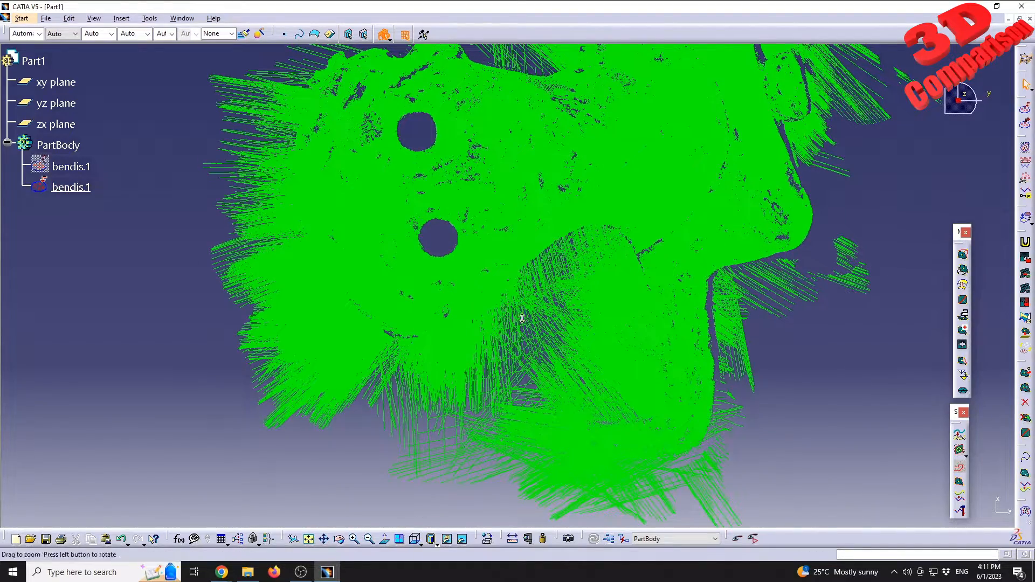
middle_click_drag(522, 318, 645, 235)
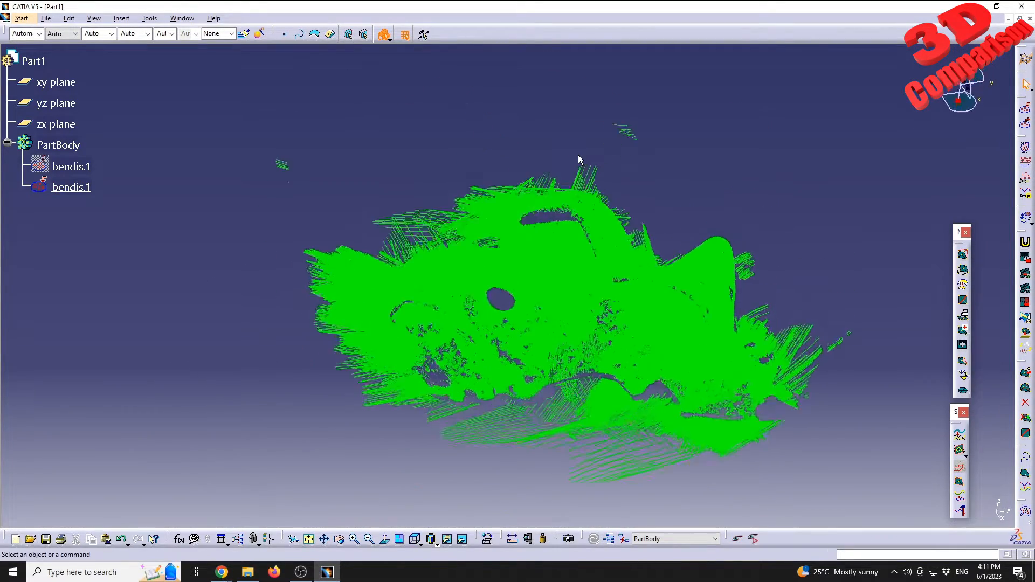
middle_click_drag(580, 250, 575, 346, "ctrl")
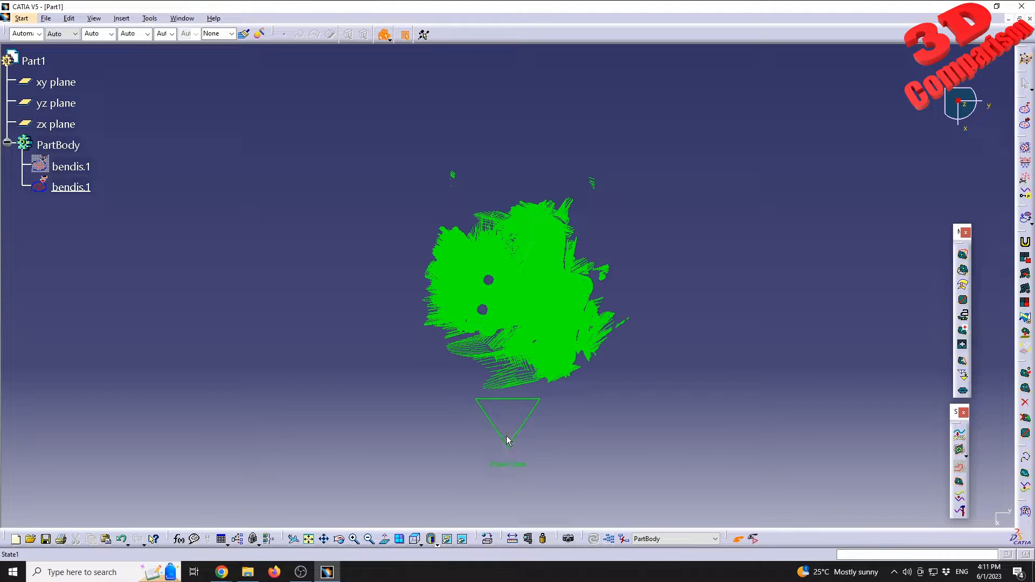
Remove the flat base and all points beneath the part from the pasted bendis.1 cloud in a side view, using a rectangular trap with Inside Trap.
left_click(506, 435)
middle_click_drag(549, 355, 602, 276, "ctrl")
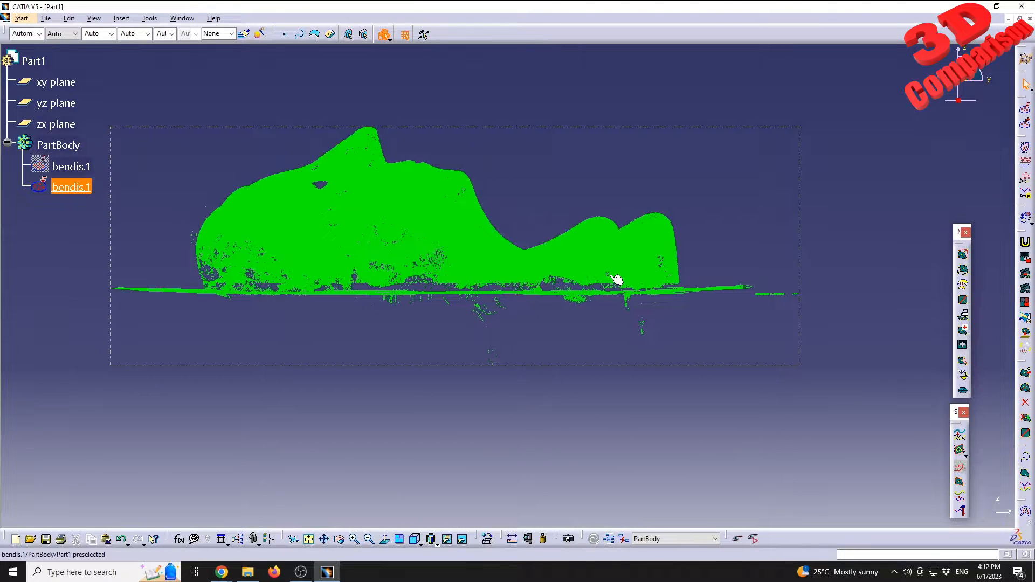
left_click(1025, 181)
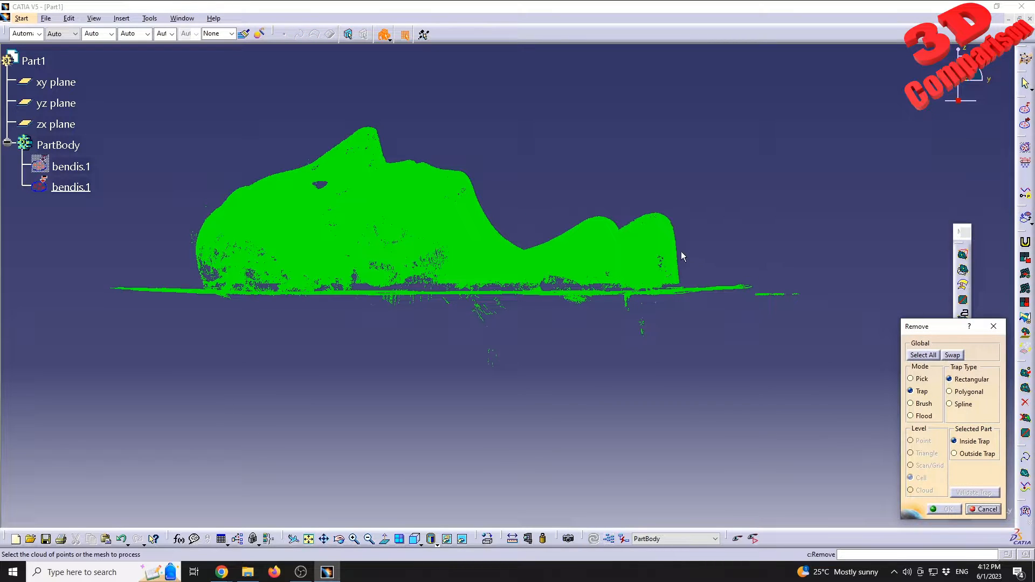
left_click_drag(943, 331, 869, 335)
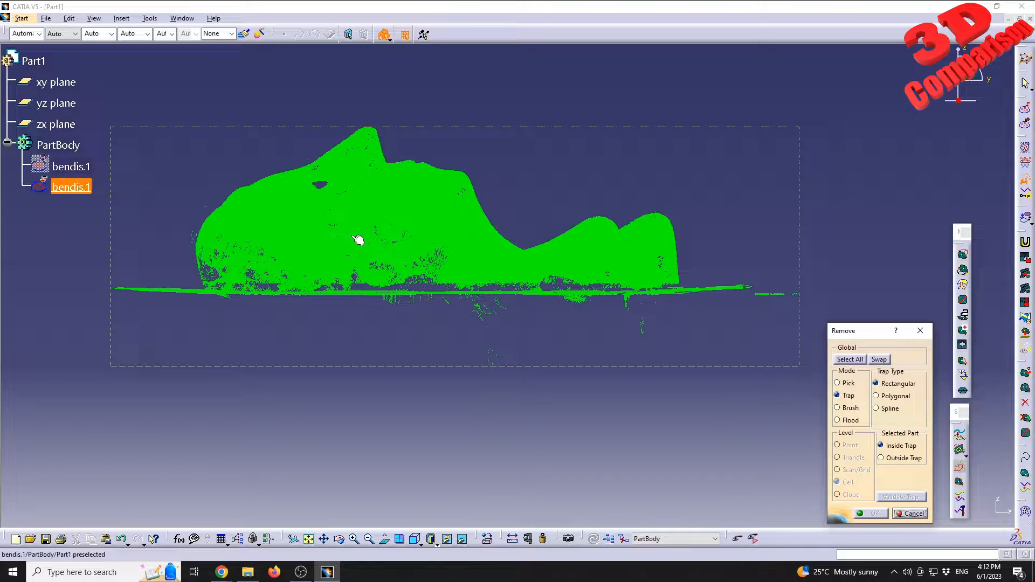
left_click(432, 186)
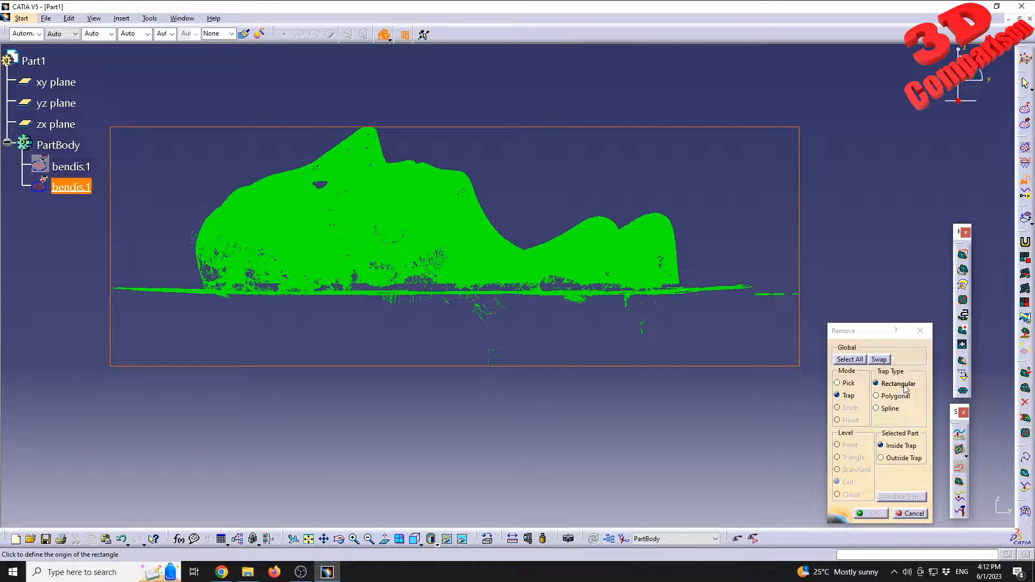
left_click(95, 284)
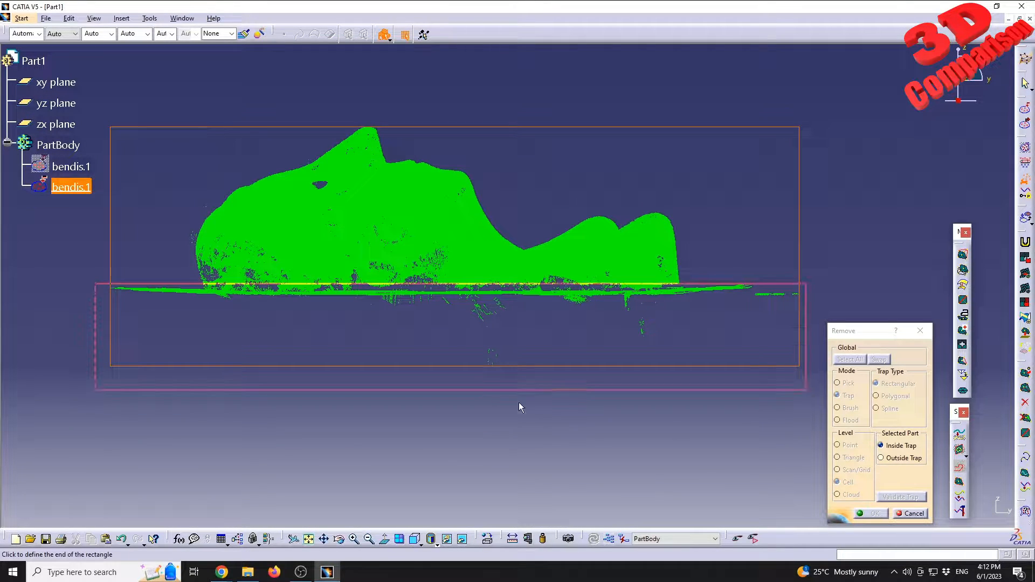
left_click(810, 383)
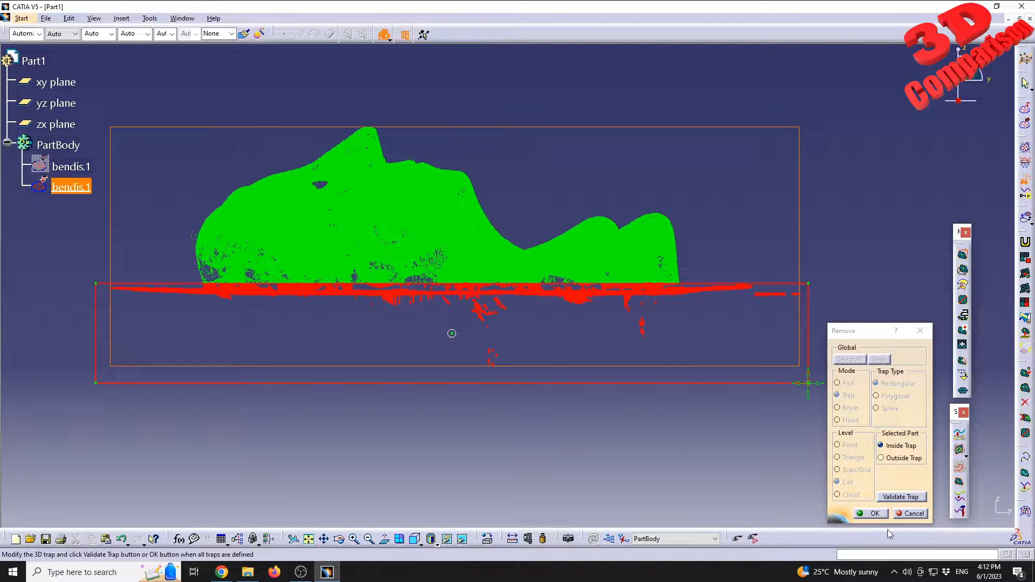
left_click(874, 514)
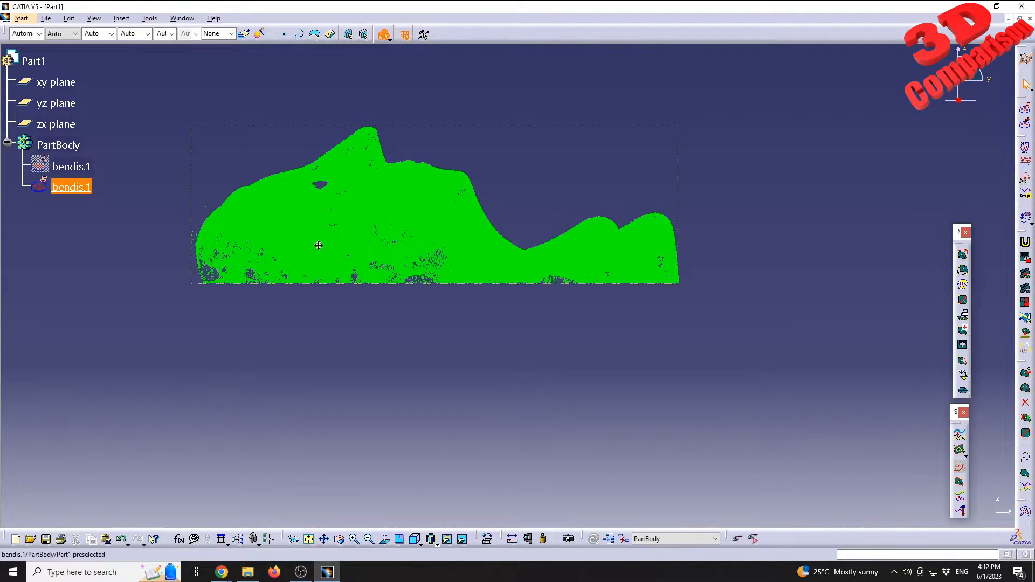
Remove the stray points just outside the rounded head end of the pasted cloud with a small rectangular trap, Inside Trap.
middle_click_drag(319, 246, 196, 332)
middle_click_drag(218, 417, 307, 319)
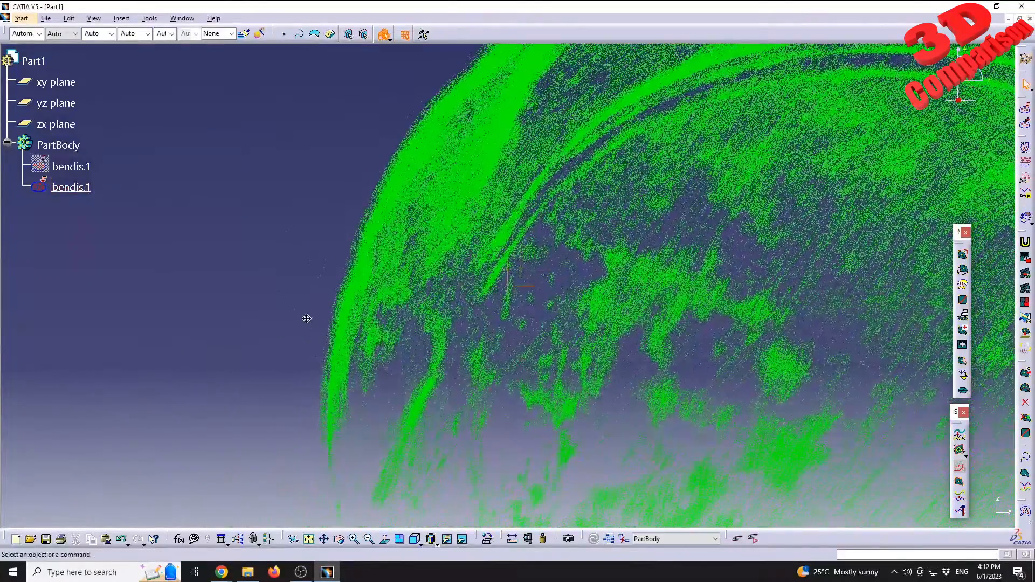
left_click(1024, 183)
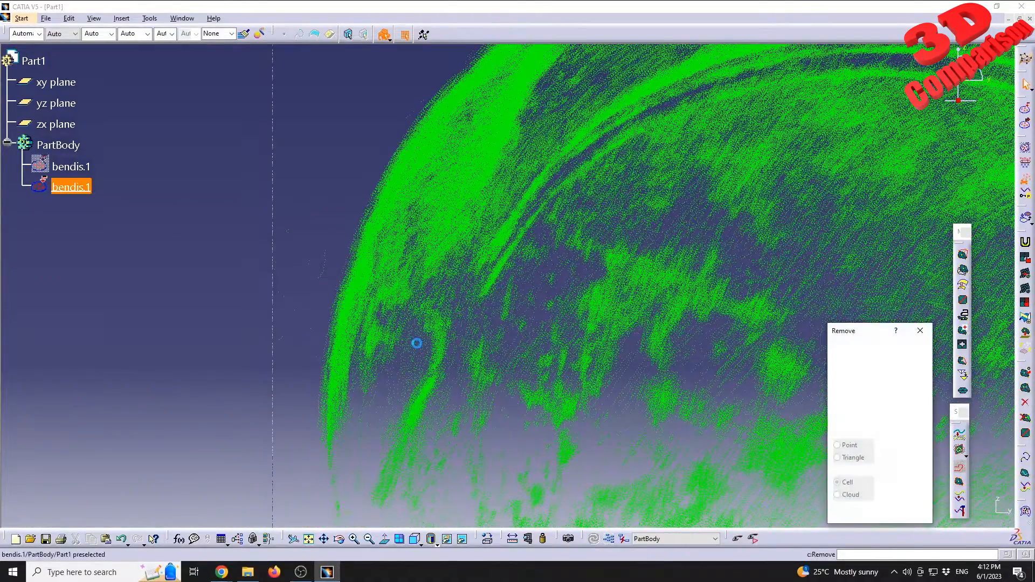
left_click(377, 258)
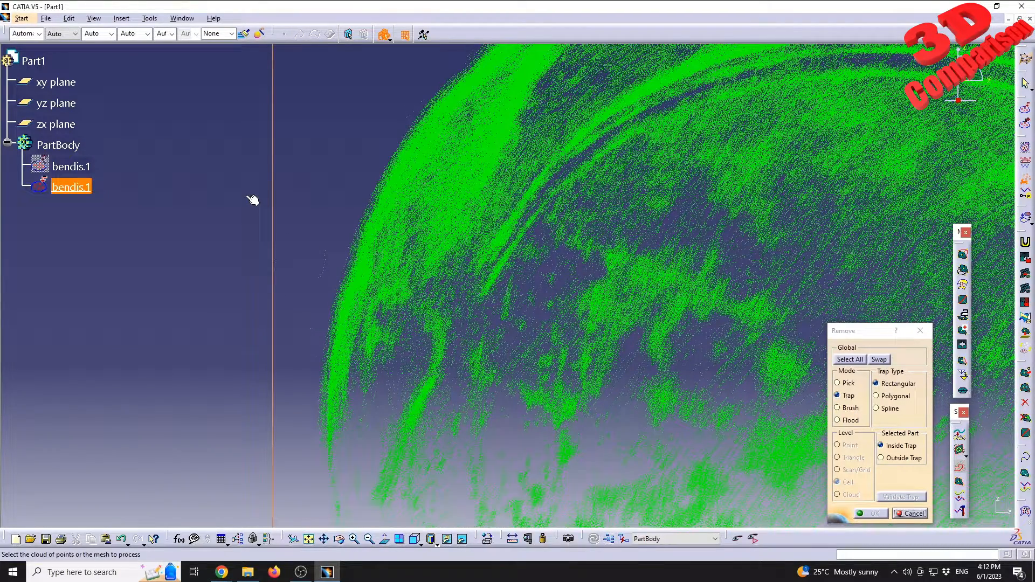
left_click(243, 192)
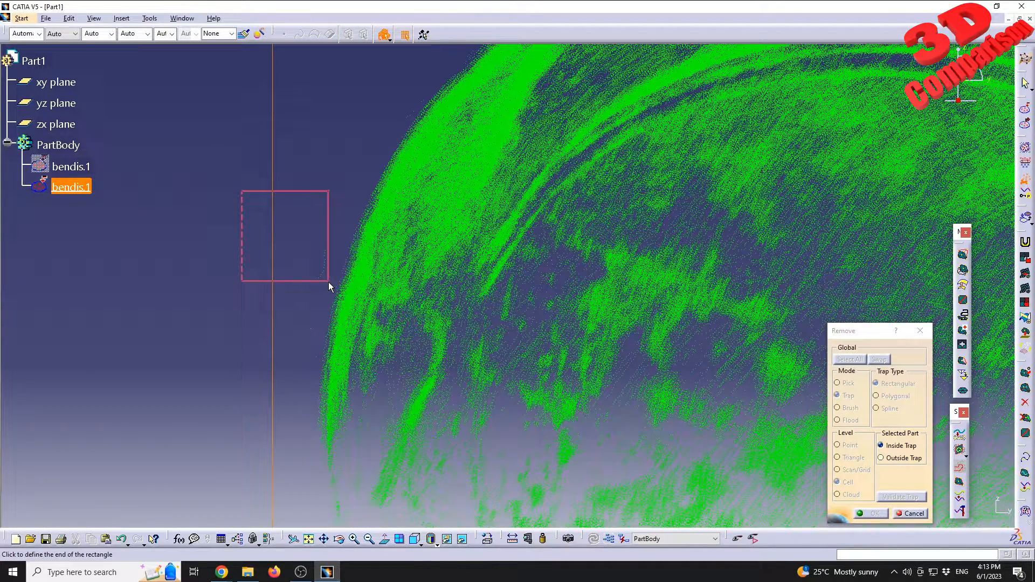
left_click(329, 281)
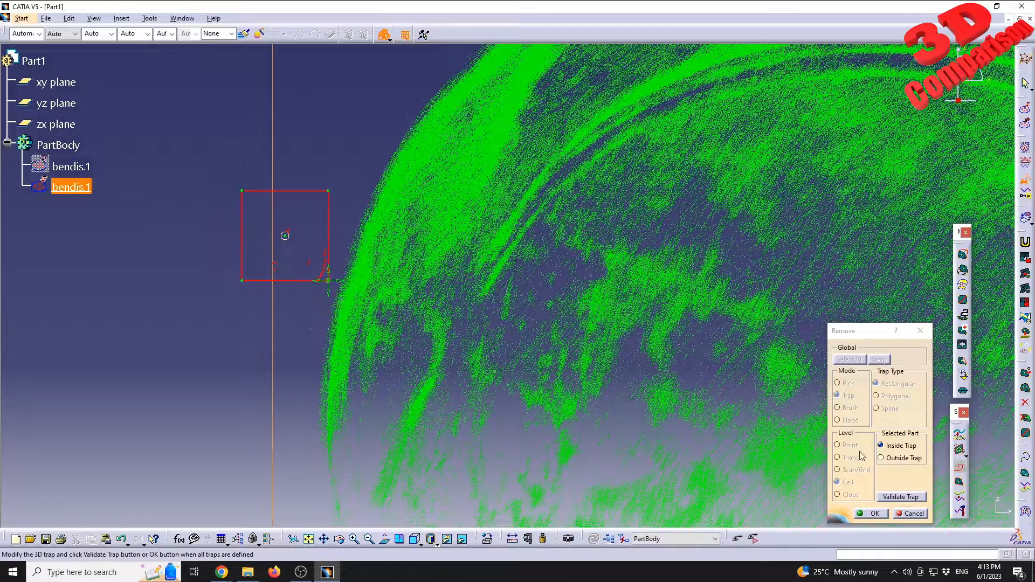
left_click(871, 514)
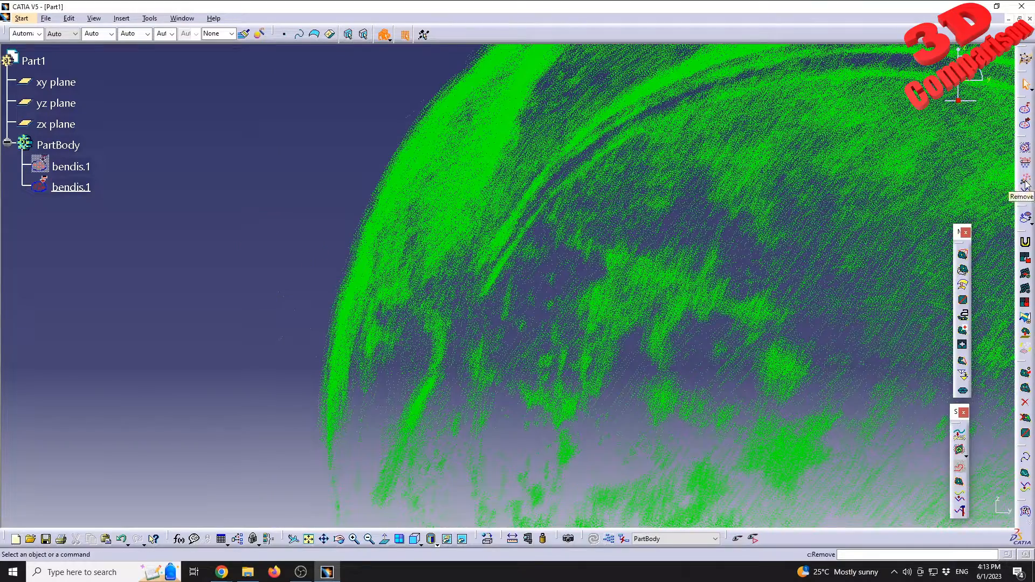
Remove the remaining stray points slightly lower beside the rounded head end with another rectangular trap, Inside Trap.
left_click(1027, 184)
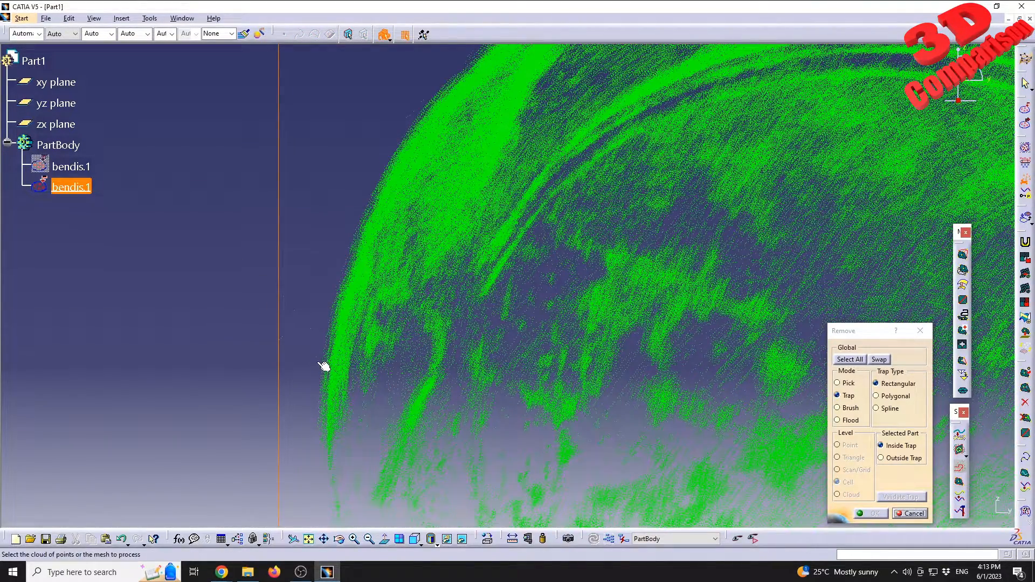
left_click(262, 277)
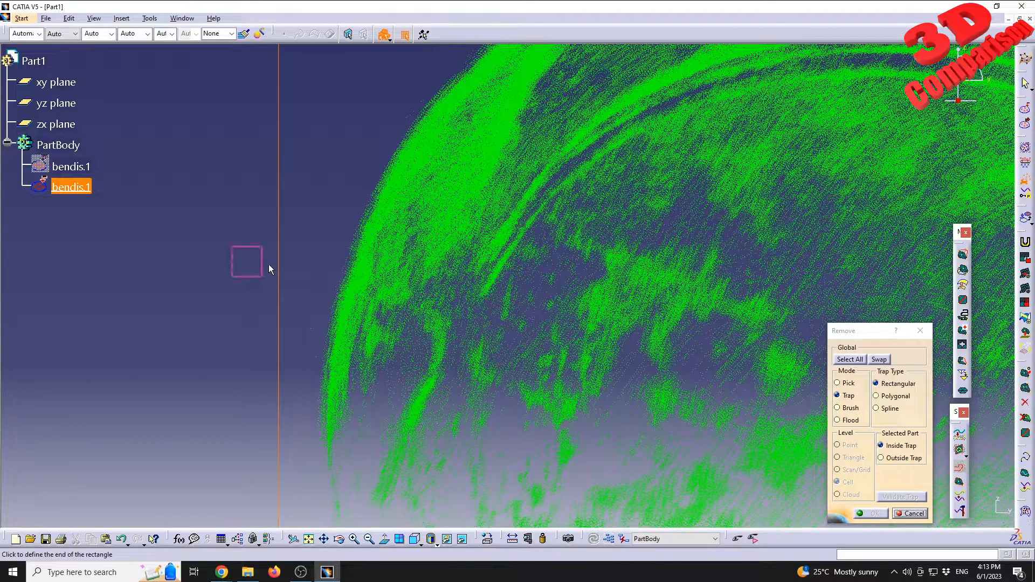
left_click(321, 364)
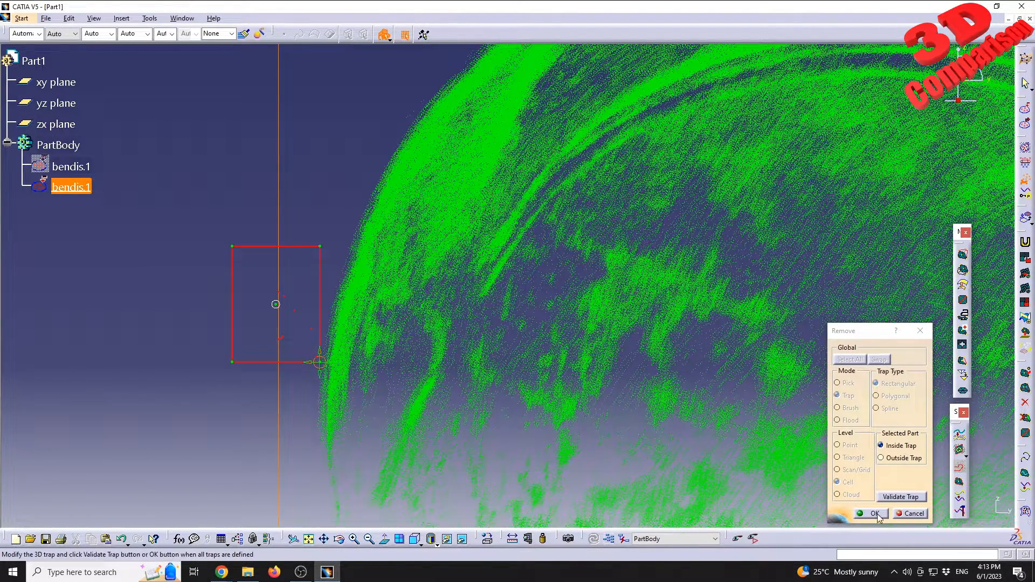
left_click(875, 513)
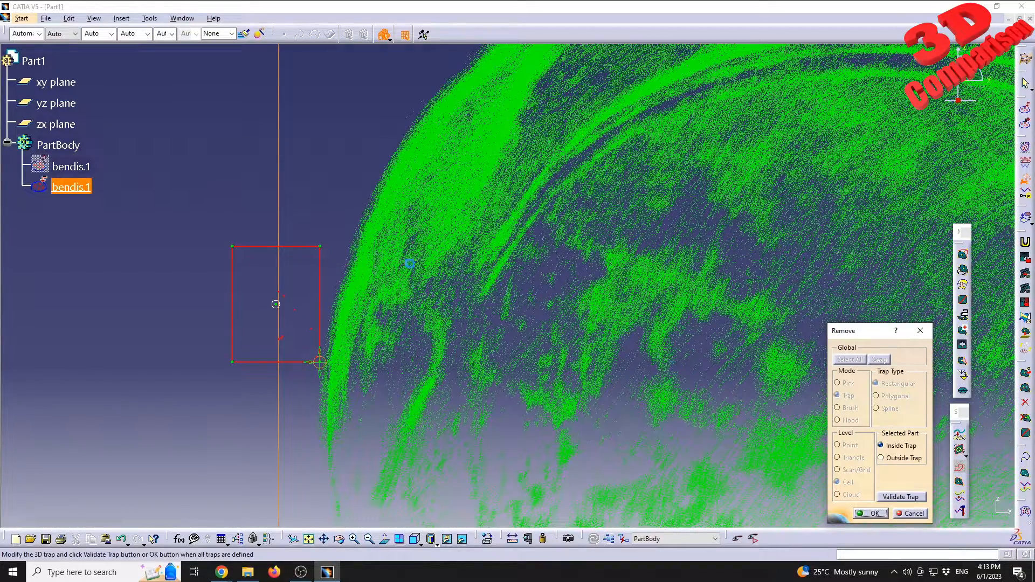
Show the original bendis.1 cloud over the trimmed copy, compare the two from several angles, and hide the original again.
middle_click_drag(591, 110, 459, 337)
middle_click_drag(607, 169, 680, 261)
middle_click_drag(712, 220, 527, 178)
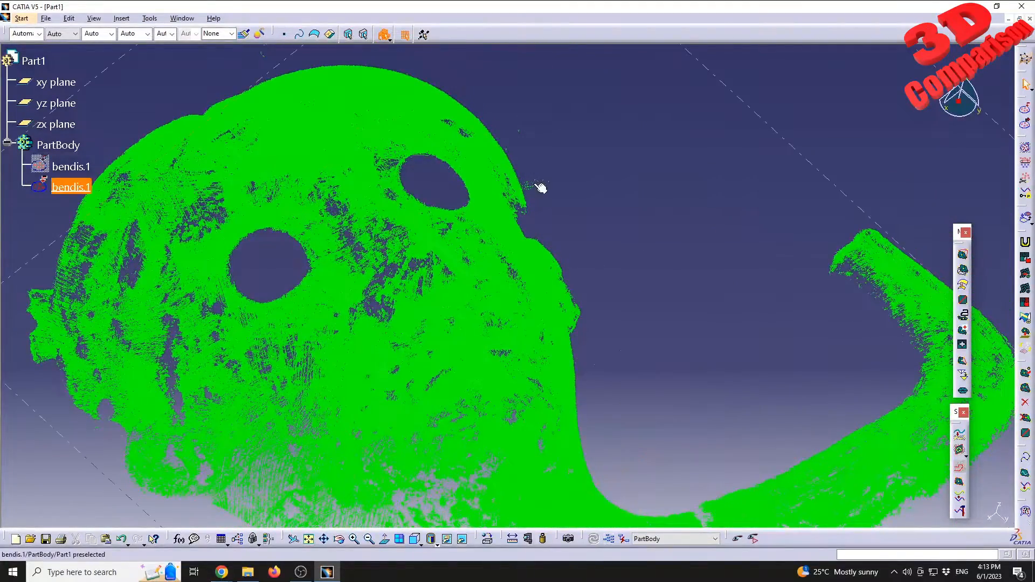
middle_click_drag(617, 222, 569, 231)
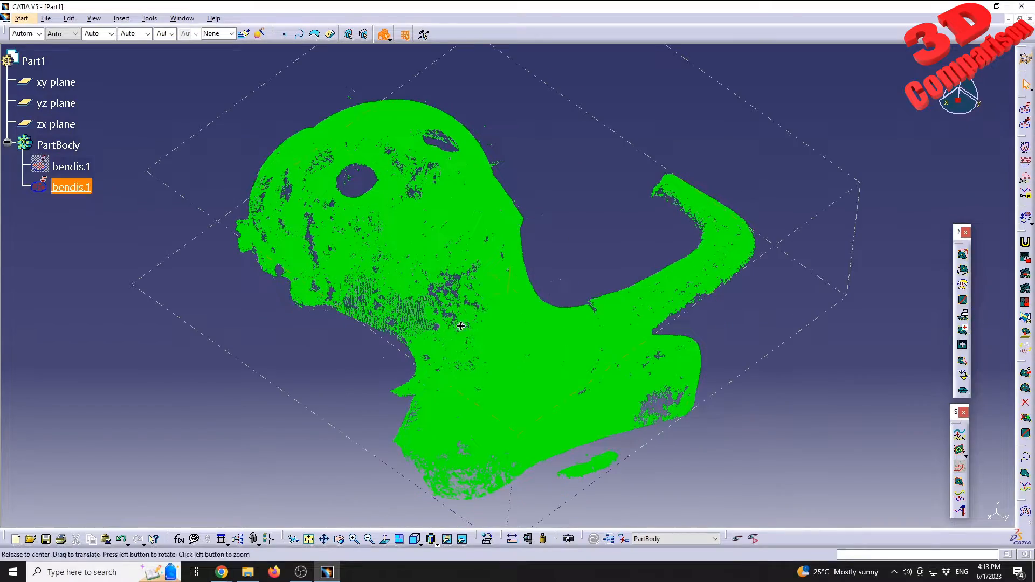
middle_click_drag(566, 334, 520, 296)
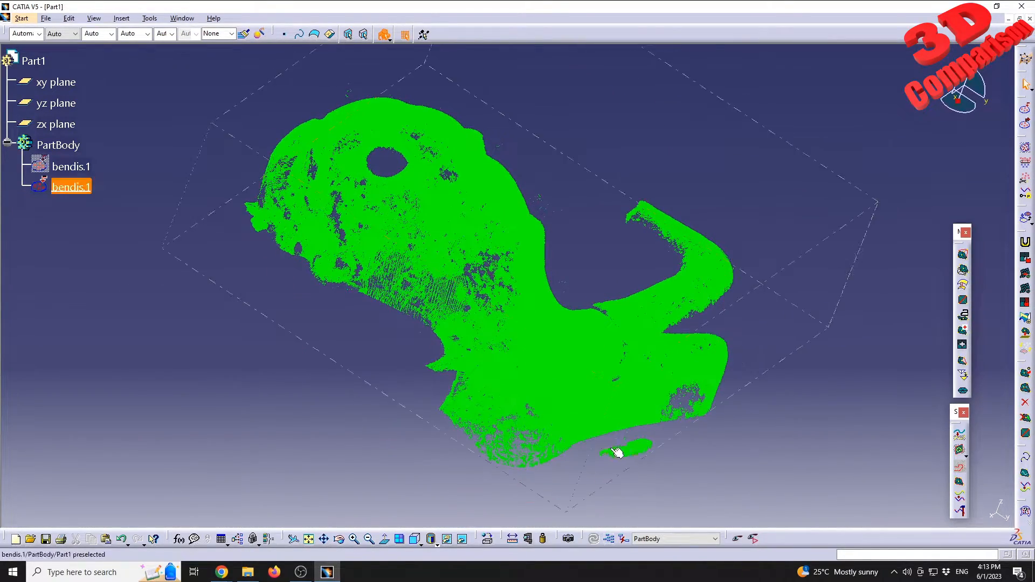
left_click(70, 166)
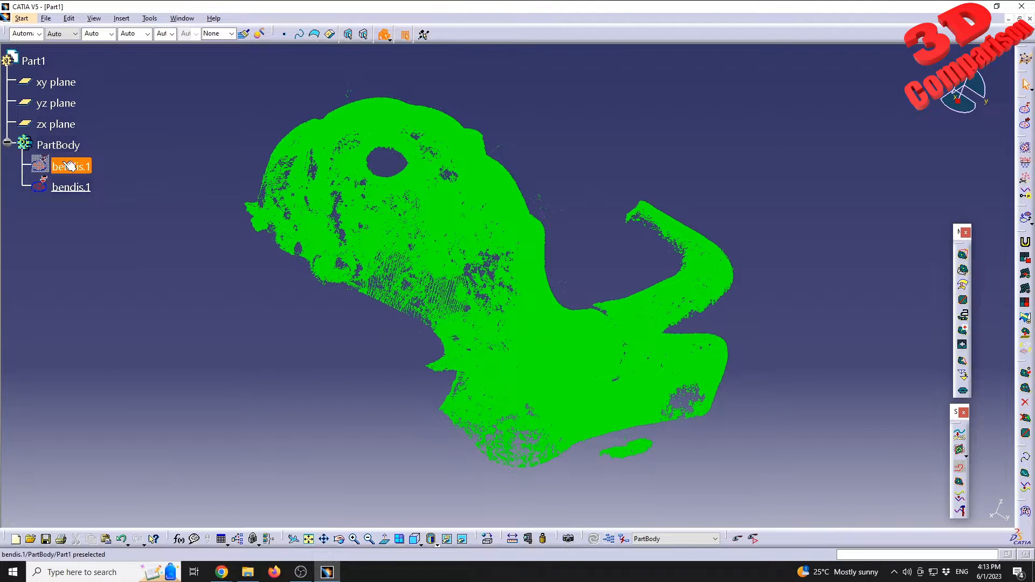
right_click(64, 162)
left_click(95, 195)
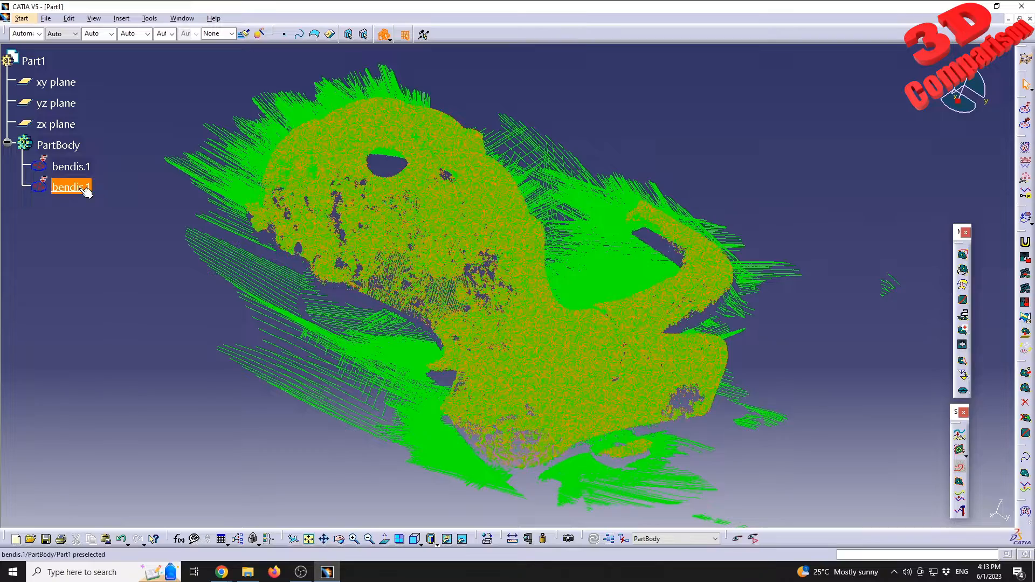
middle_click_drag(659, 330, 569, 332)
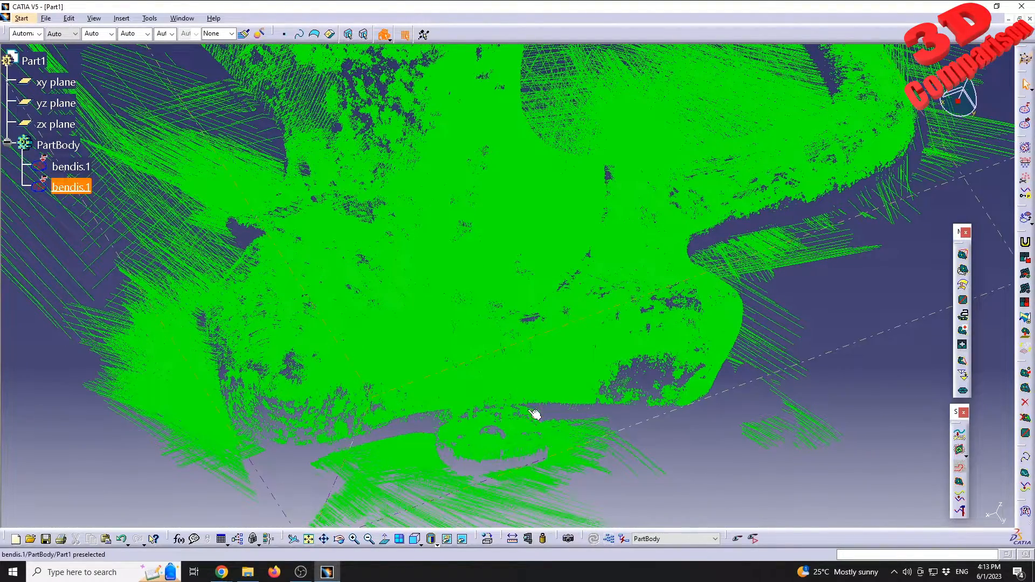
middle_click_drag(477, 370, 490, 414, "ctrl")
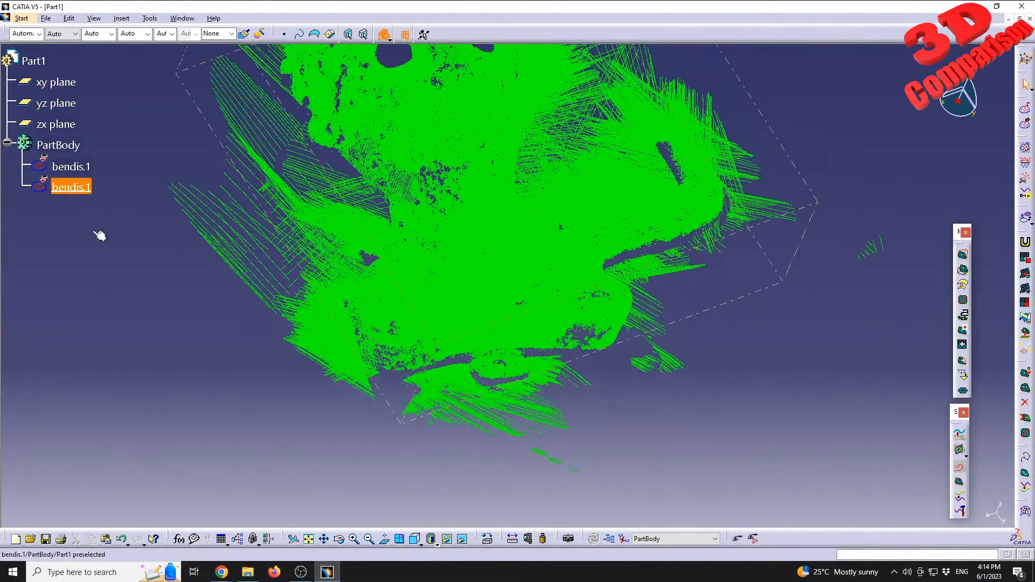
right_click(77, 168)
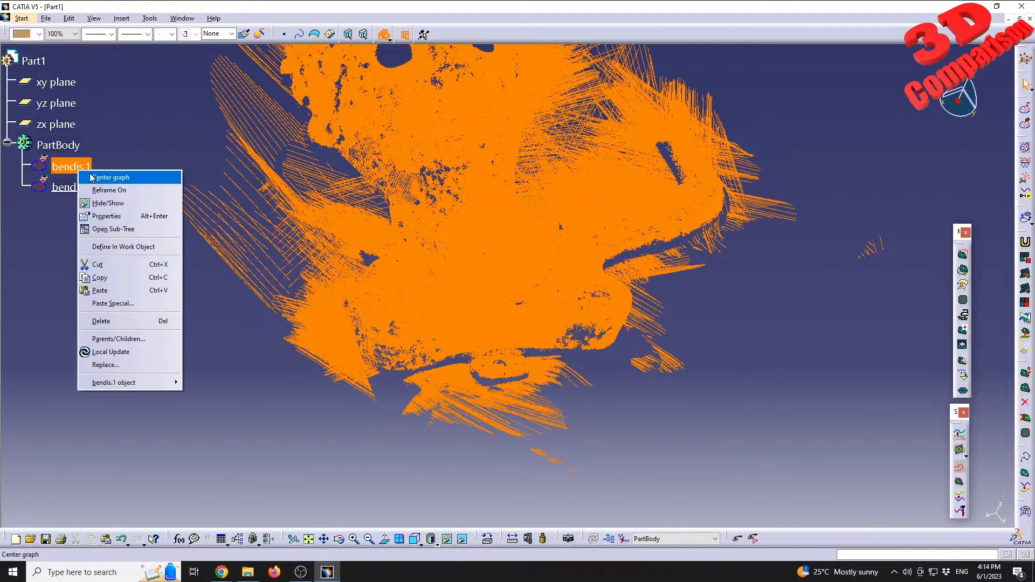
left_click(116, 201)
Display the Information statistics of the trimmed bendis.1 cloud to check its point count and dimensions.
middle_click_drag(560, 280, 728, 258)
left_click(1028, 515)
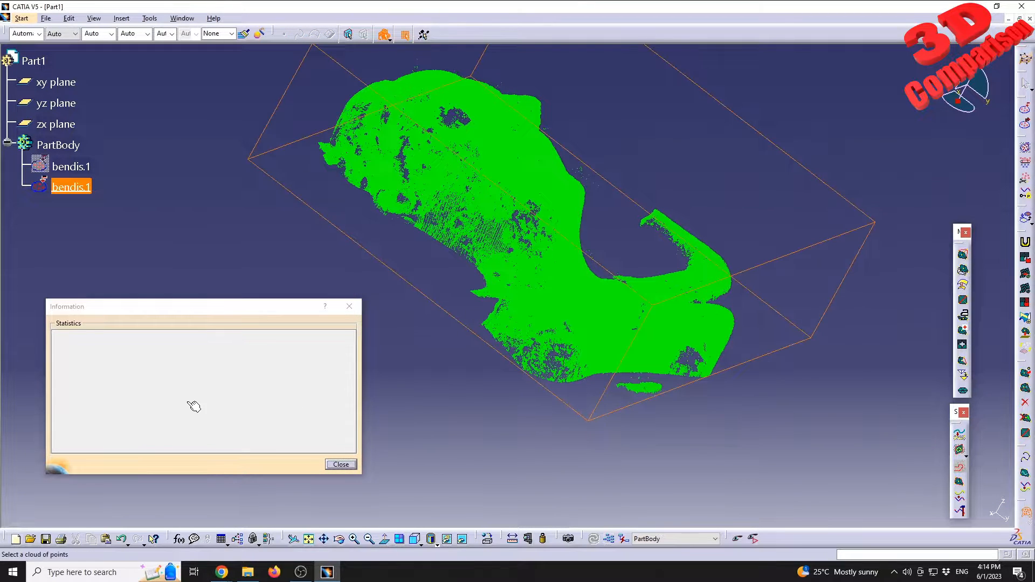
left_click(432, 195)
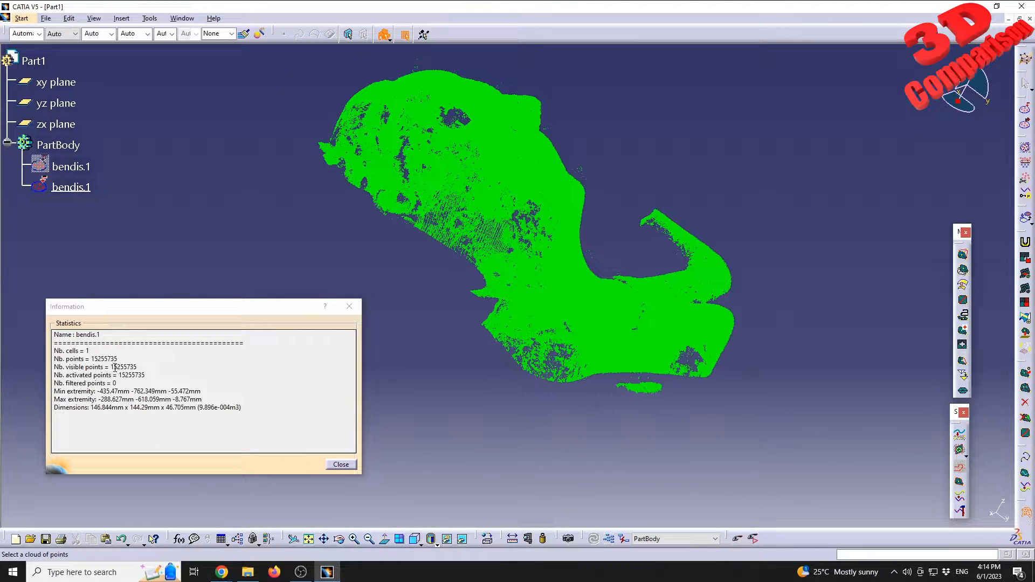
Highlight the visible points count in the cloud's statistics, close the Information dialog, and inspect the trimmed cloud from another angle.
double_click(115, 368)
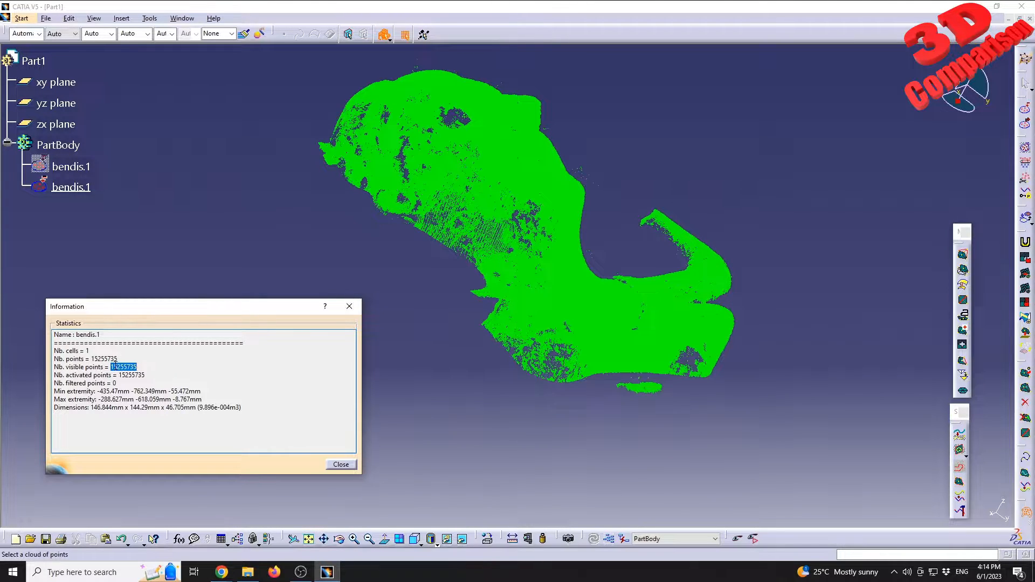
left_click(340, 465)
left_click(472, 173)
middle_click_drag(472, 173, 377, 297)
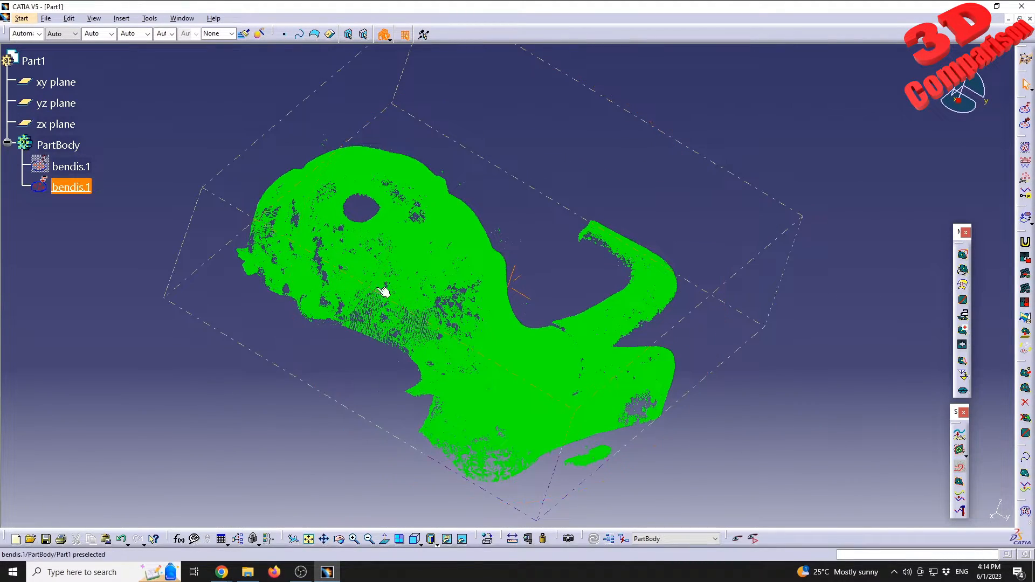
left_click(71, 233)
middle_click_drag(554, 444, 561, 388)
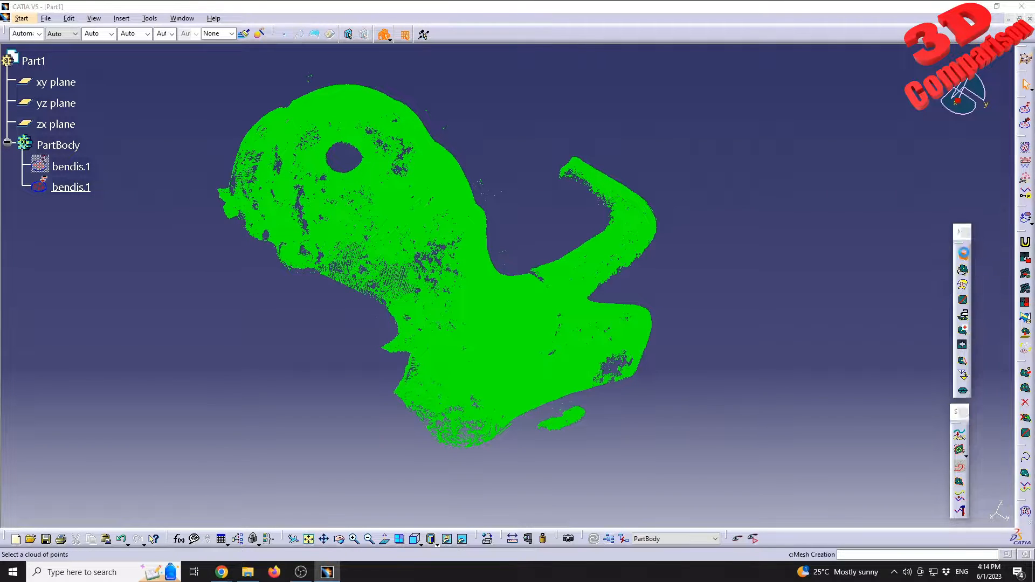
Apply Mesh Creation to the trimmed bendis.1 cloud with the 3D Mesher, a 0.175 mm neighborhood and smooth shading.
left_click(963, 254)
left_click(542, 355)
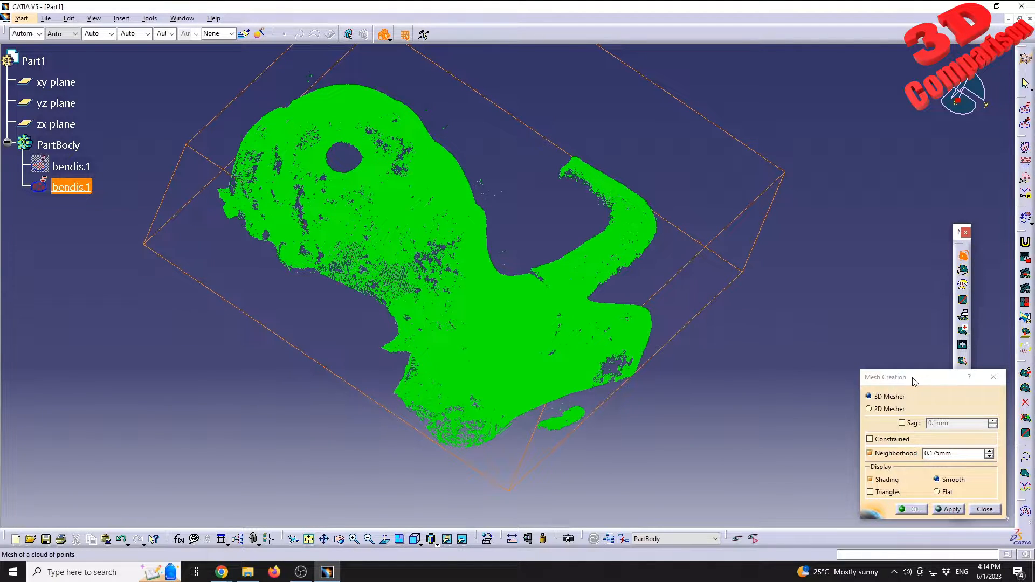
middle_click_drag(539, 426, 492, 81)
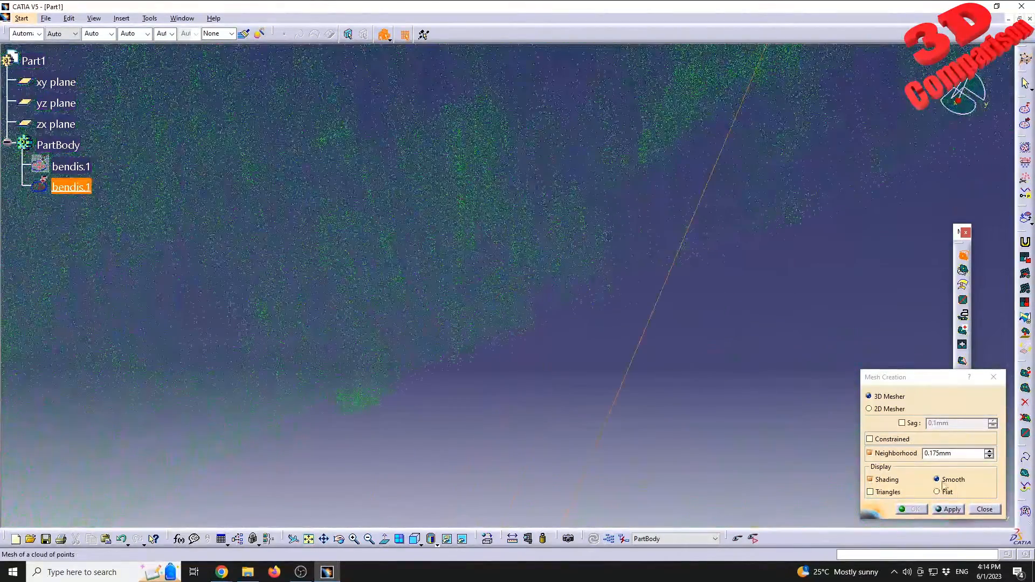
middle_click_drag(480, 382, 518, 470, "ctrl")
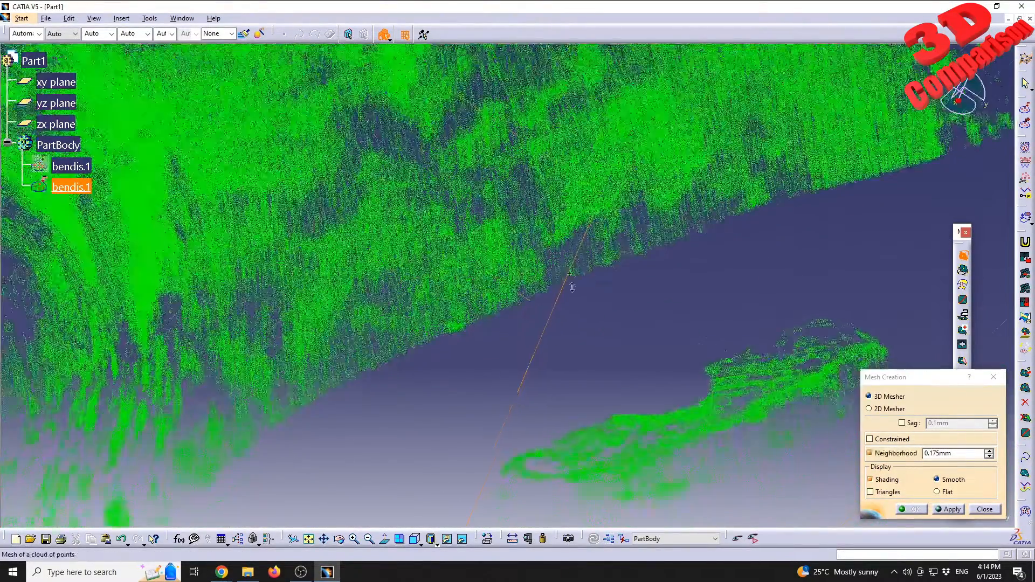
middle_click_drag(593, 235, 535, 292, "ctrl")
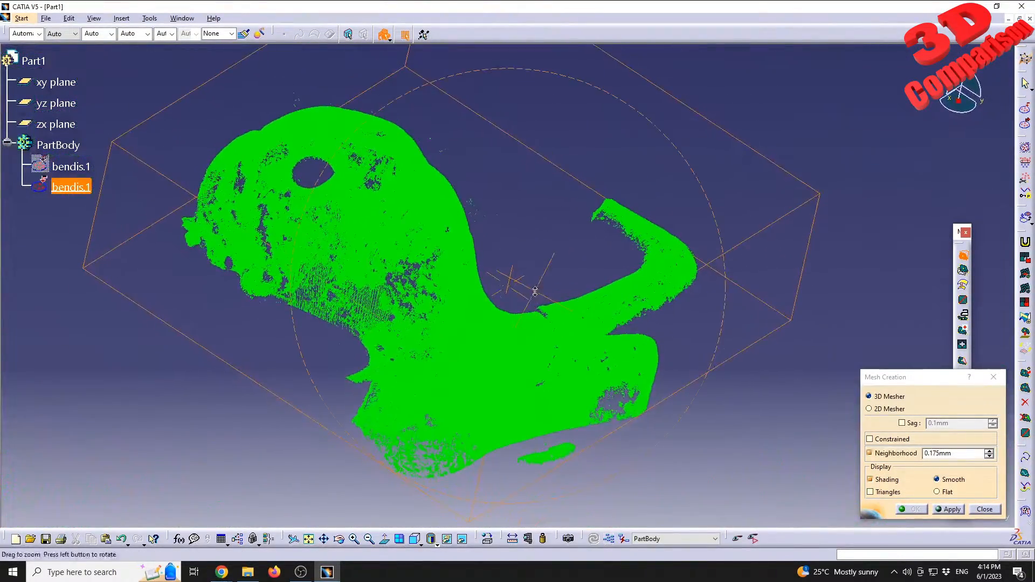
left_click(952, 509)
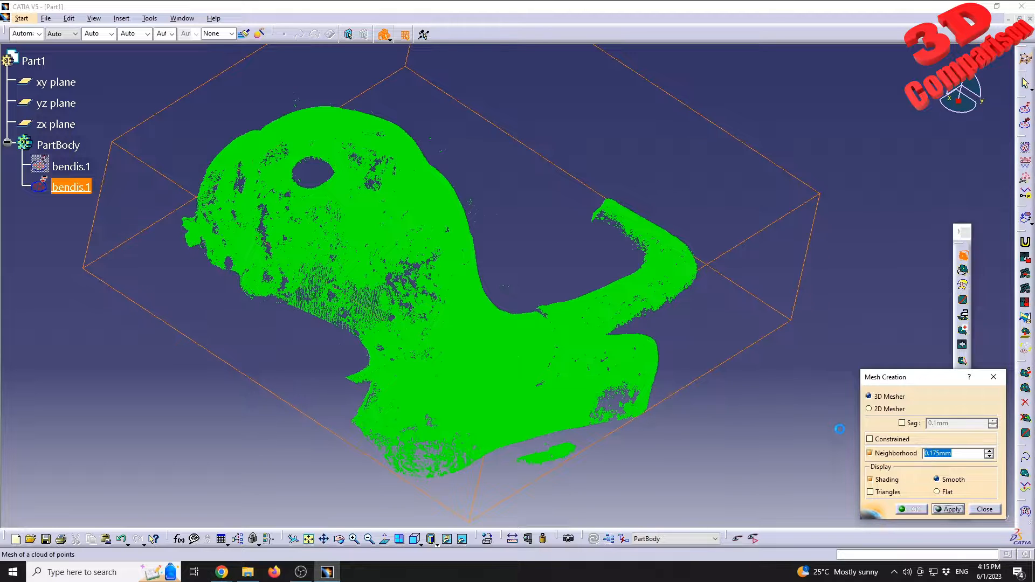
Launch HWMonitor, allow it to make changes to the device, and bring its window to the front.
left_click(13, 571)
type("hw")
left_click(69, 299)
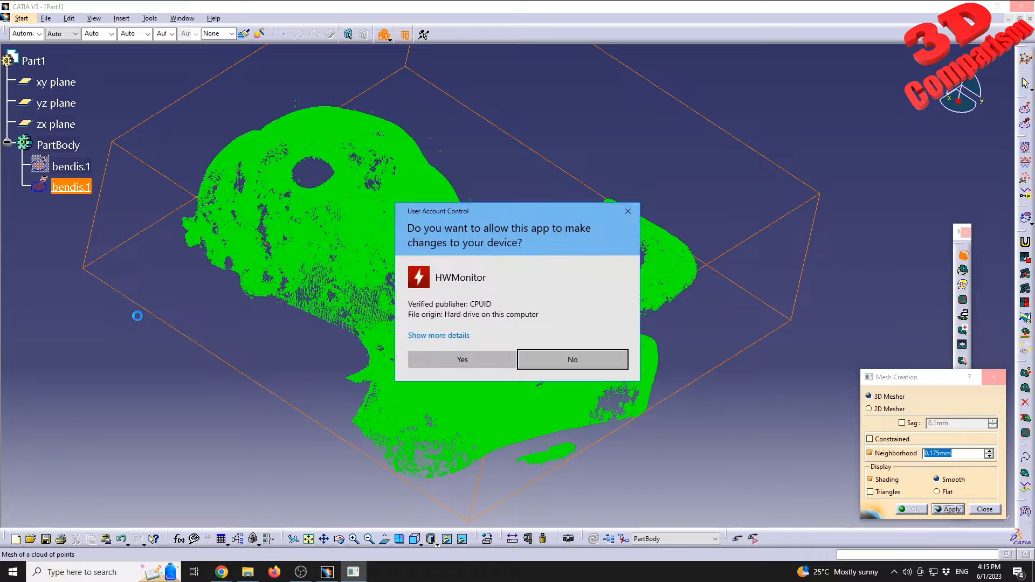
left_click(464, 361)
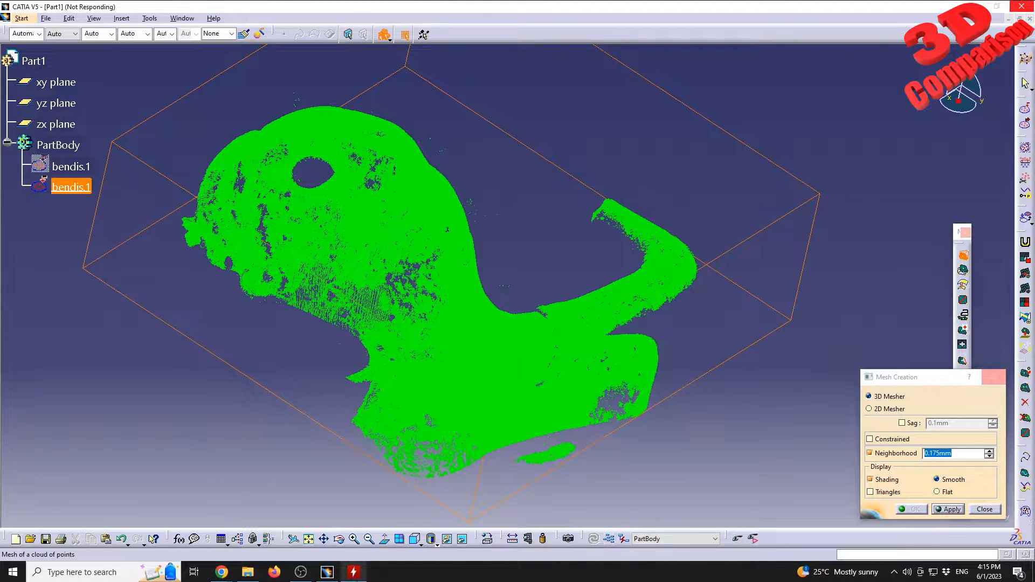
left_click(354, 571)
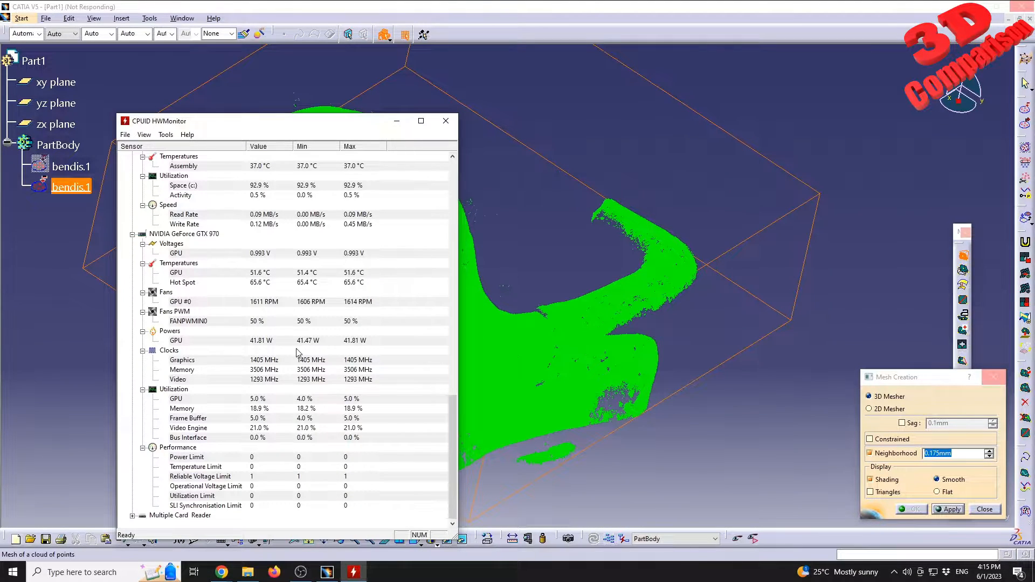
Move the HWMonitor window away from the cloud and shrink it so the Mesh Creation dialog stays uncovered.
left_click_drag(277, 125, 811, 25)
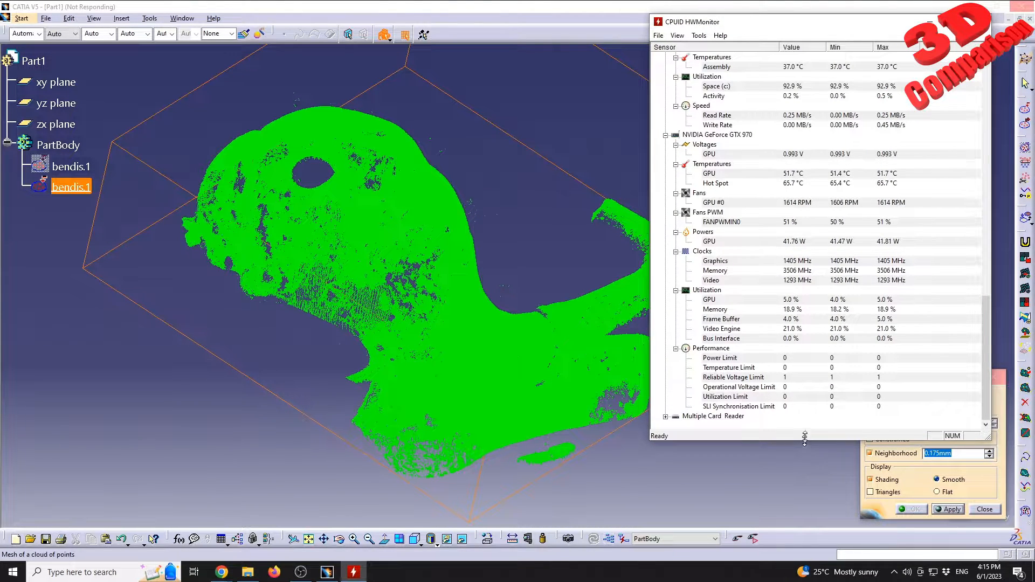
left_click_drag(805, 440, 819, 370)
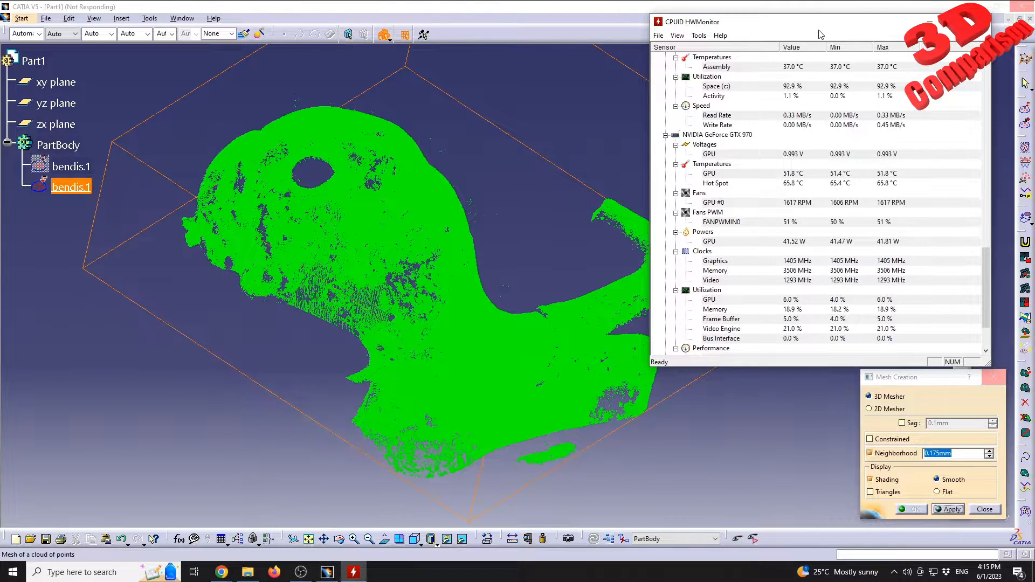
left_click_drag(819, 31, 856, 22)
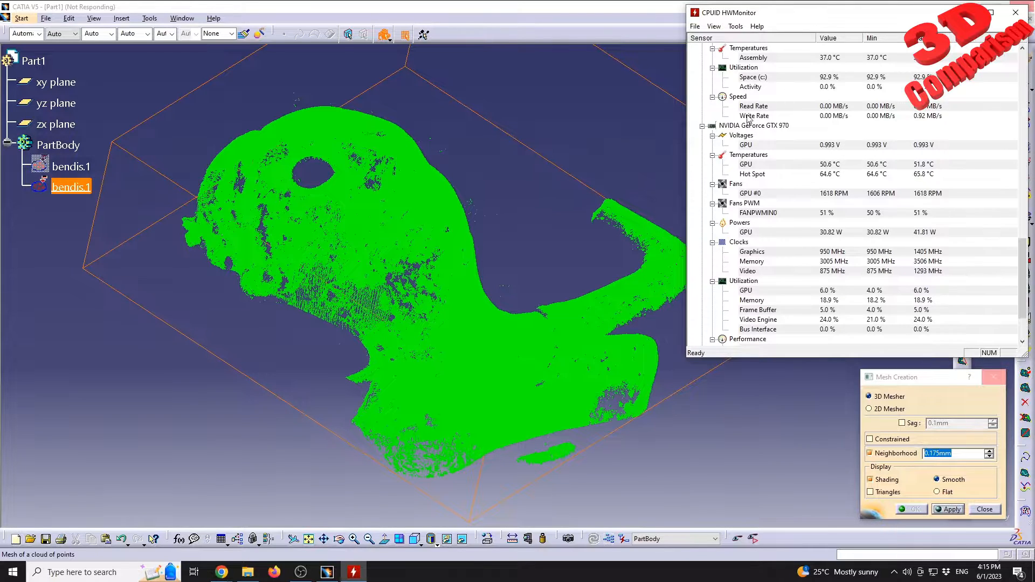
left_click_drag(687, 175, 727, 189)
Check the processor and system memory readings in HWMonitor during meshing, and switch back to the meshing session in CATIA.
scroll(889, 236, "up", 7)
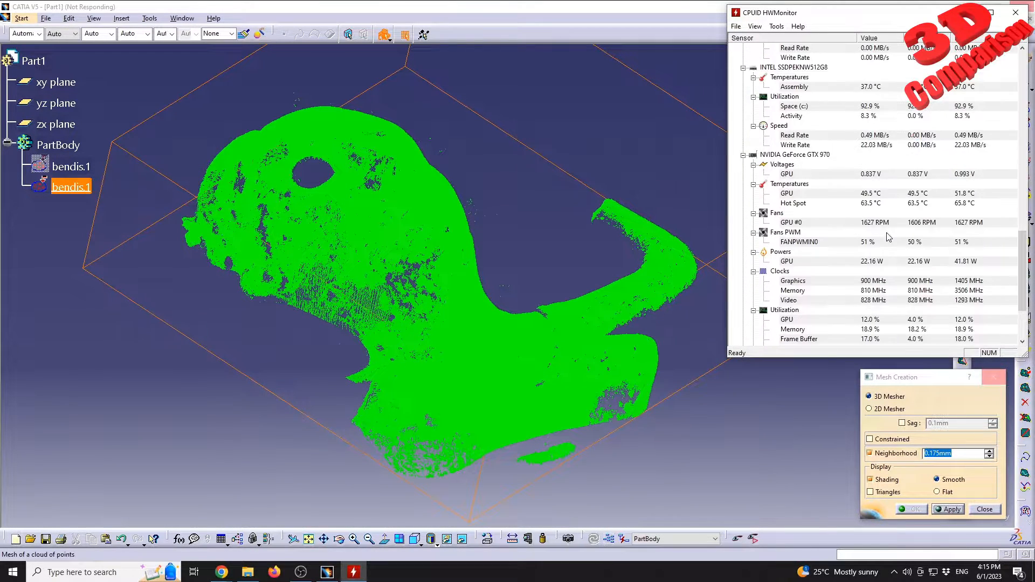
scroll(889, 236, "up", 8)
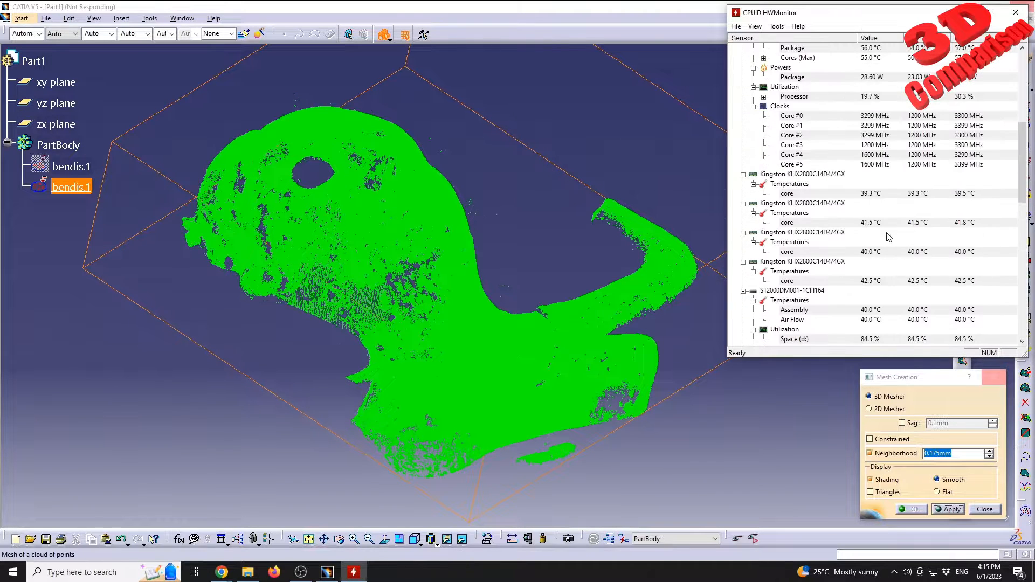
scroll(889, 236, "up", 3)
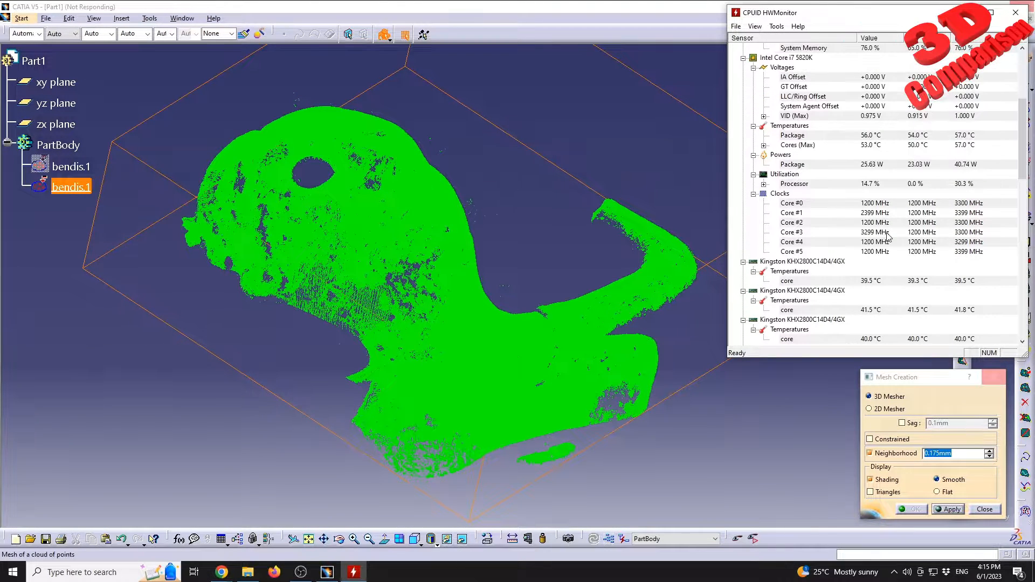
scroll(892, 218, "up", 1)
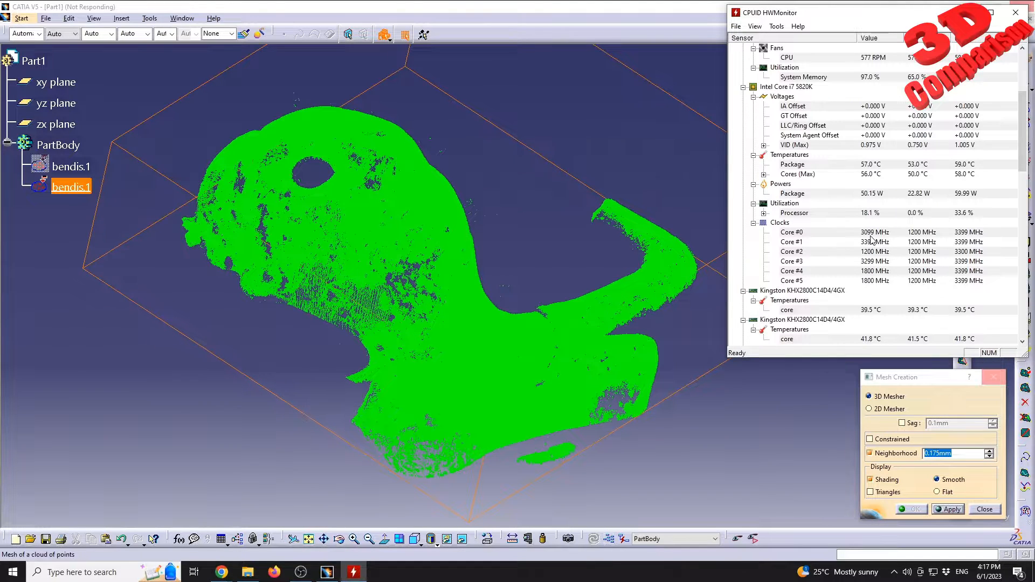
left_click(916, 384)
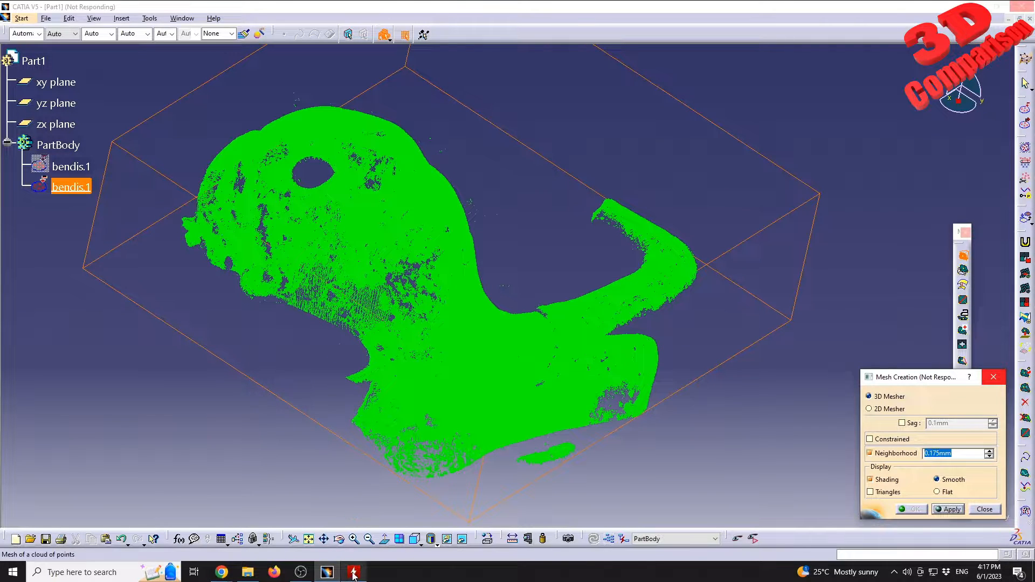
mouse_move(354, 574)
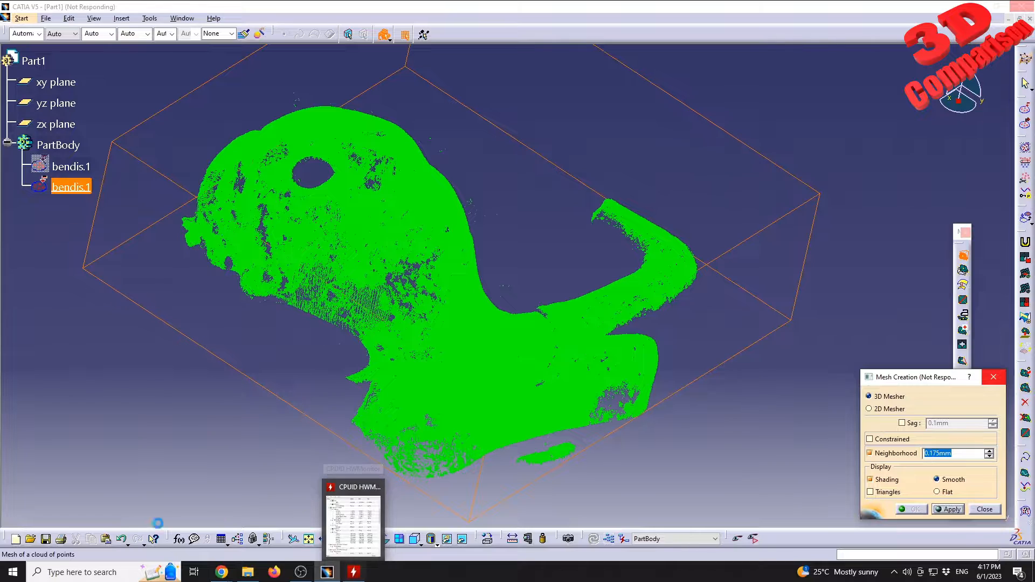
Start a second CATIA V5 session and decline recovering the previous session data.
left_click(12, 576)
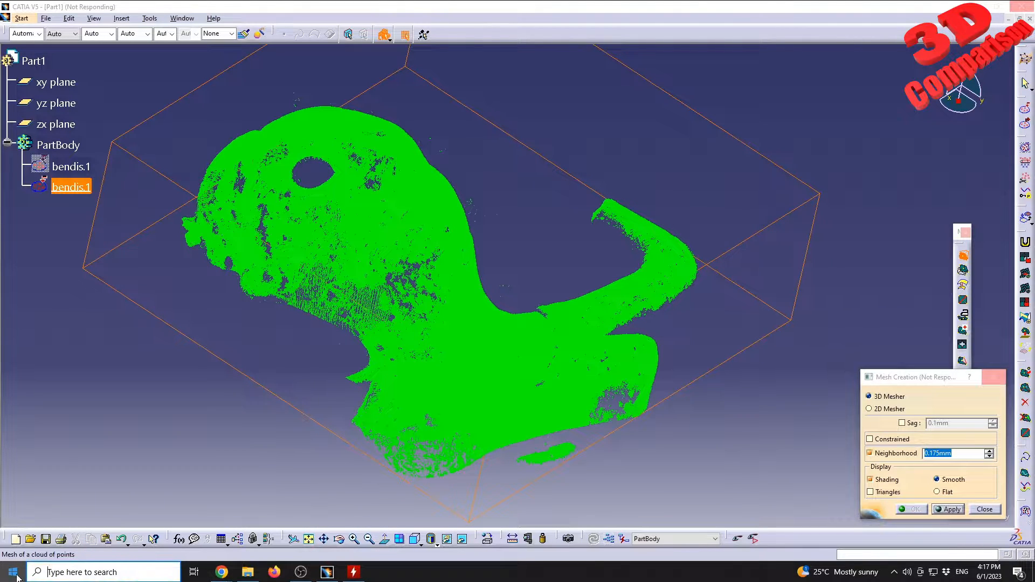
type("cat")
left_click(97, 308)
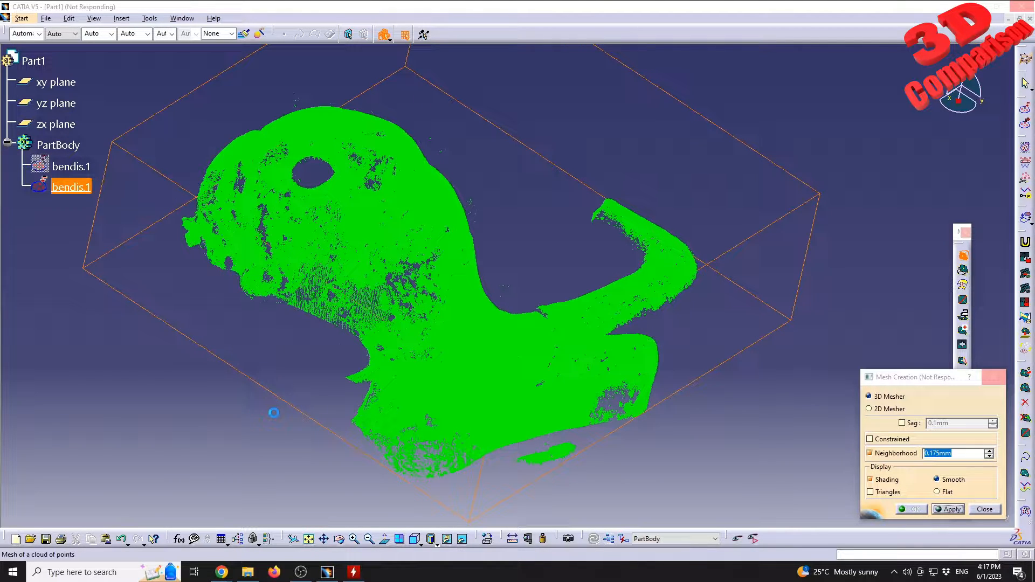
left_click(353, 572)
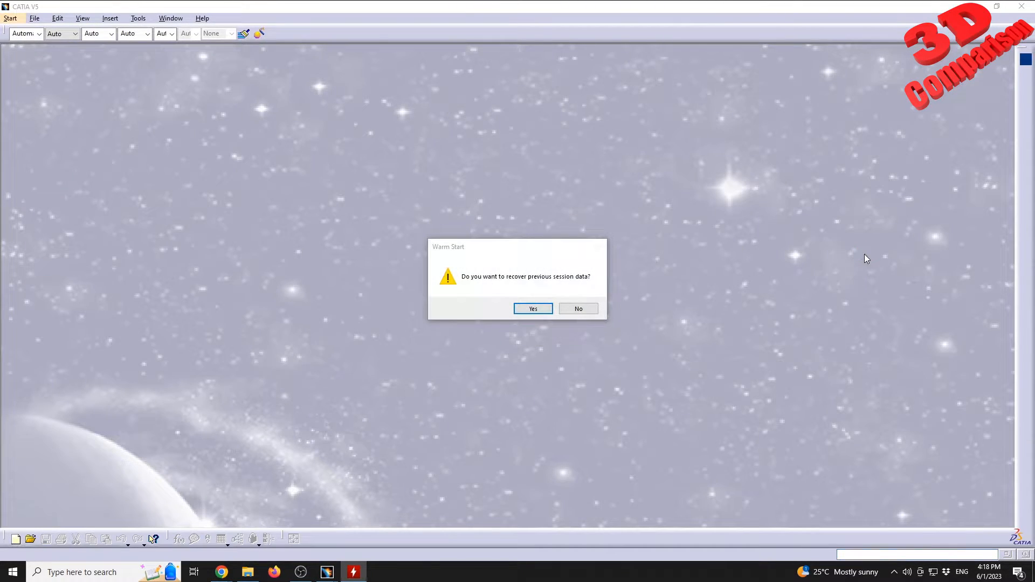
left_click(580, 309)
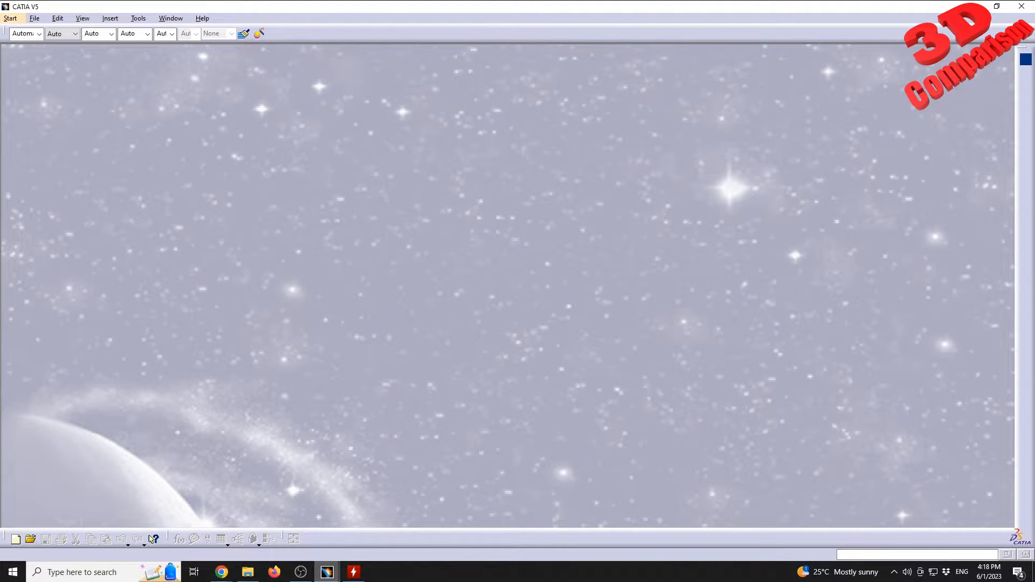
Close the default empty product and create a new part named Part1 with hybrid design in the Digitized Shape Editor.
mouse_move(329, 571)
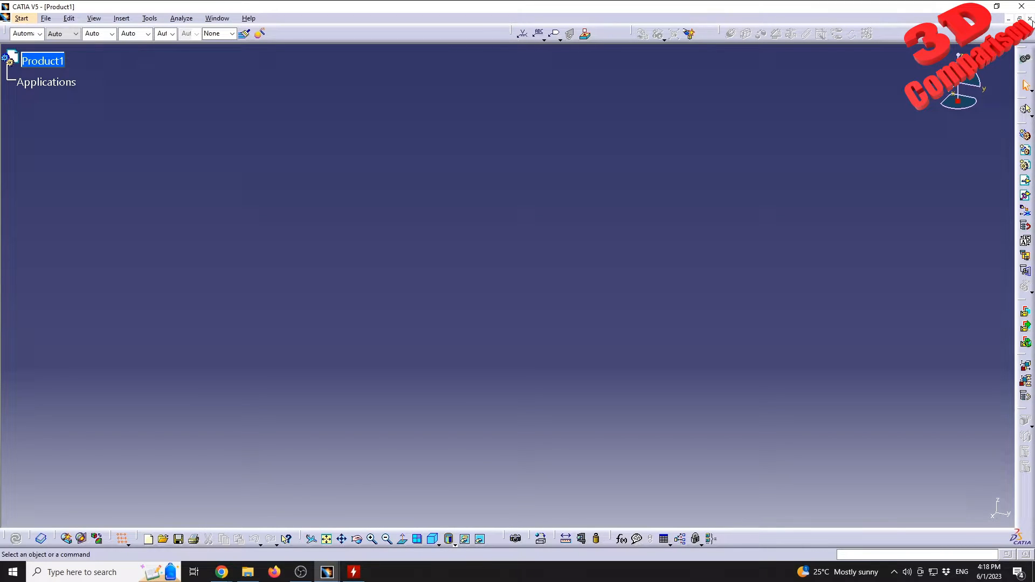
left_click(1030, 19)
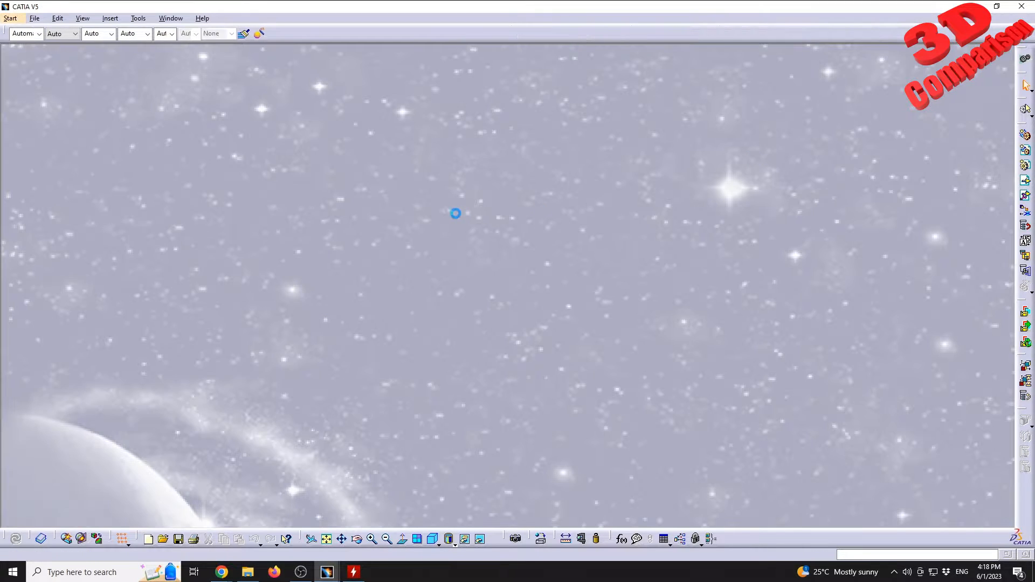
left_click(10, 18)
mouse_move(31, 59)
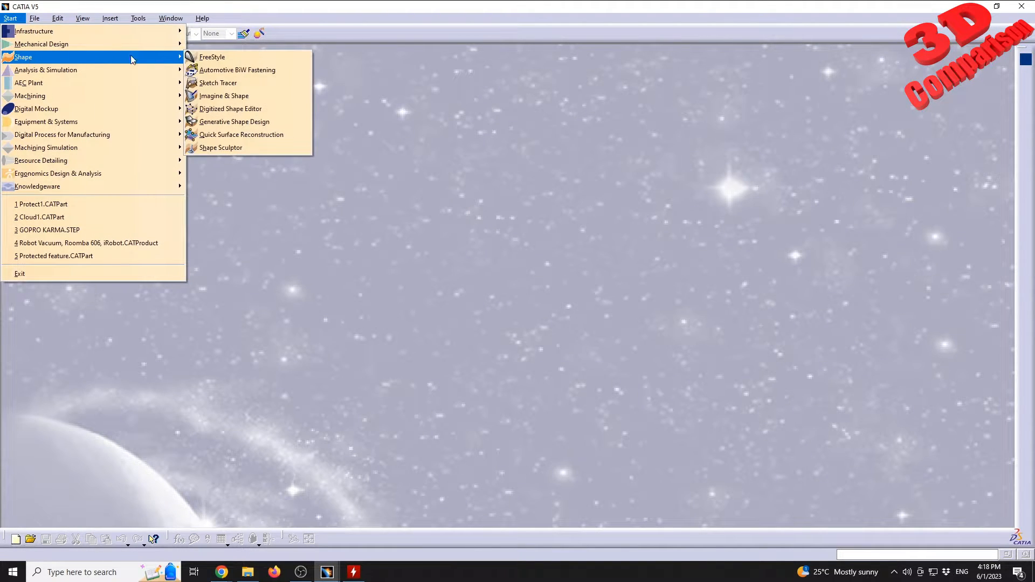
left_click(232, 110)
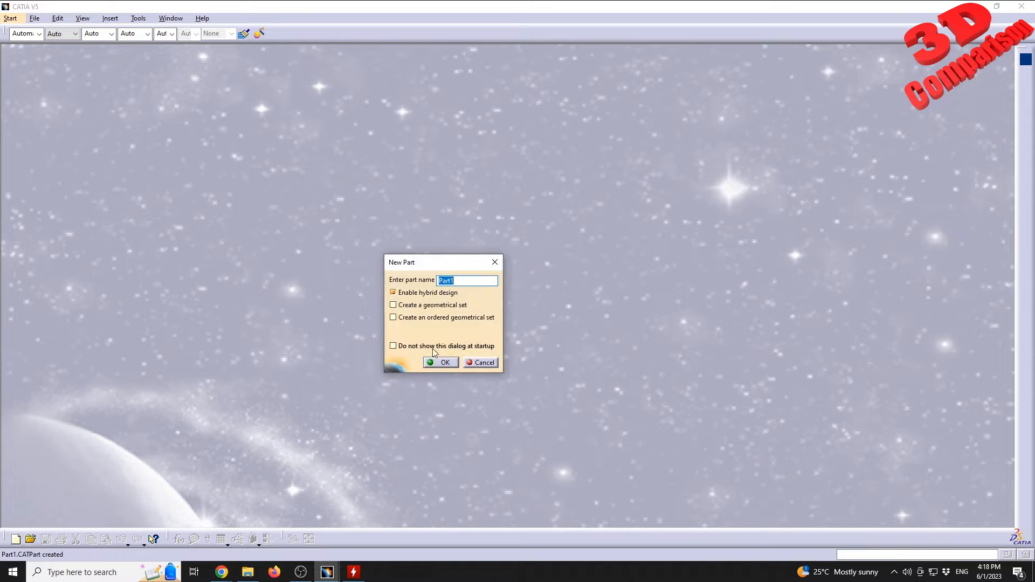
left_click(441, 362)
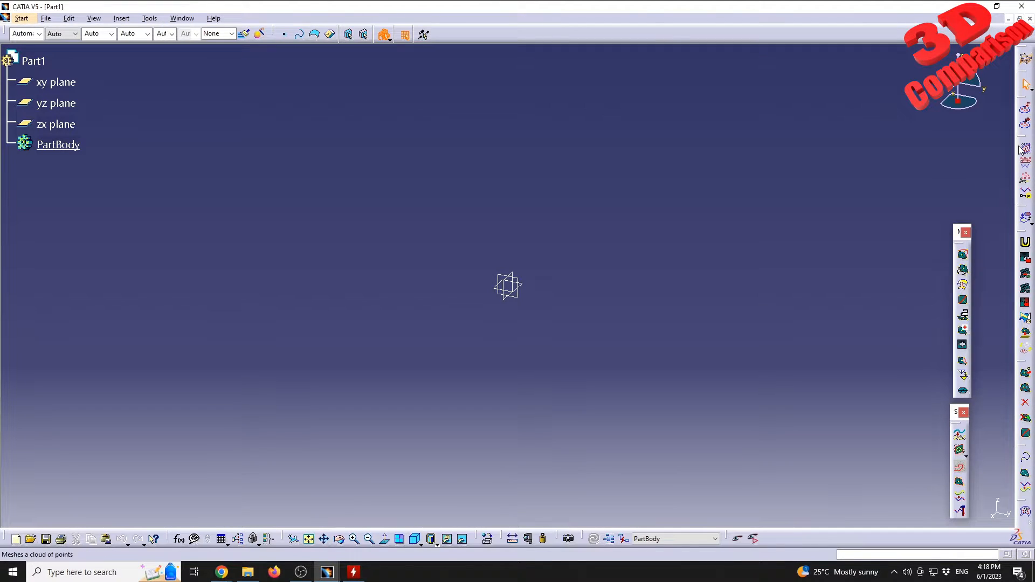
Import bendis.asc into the new part as ASCII free, grouped, with 100% sampling, scale factor 1 and millimetre units.
left_click(1025, 108)
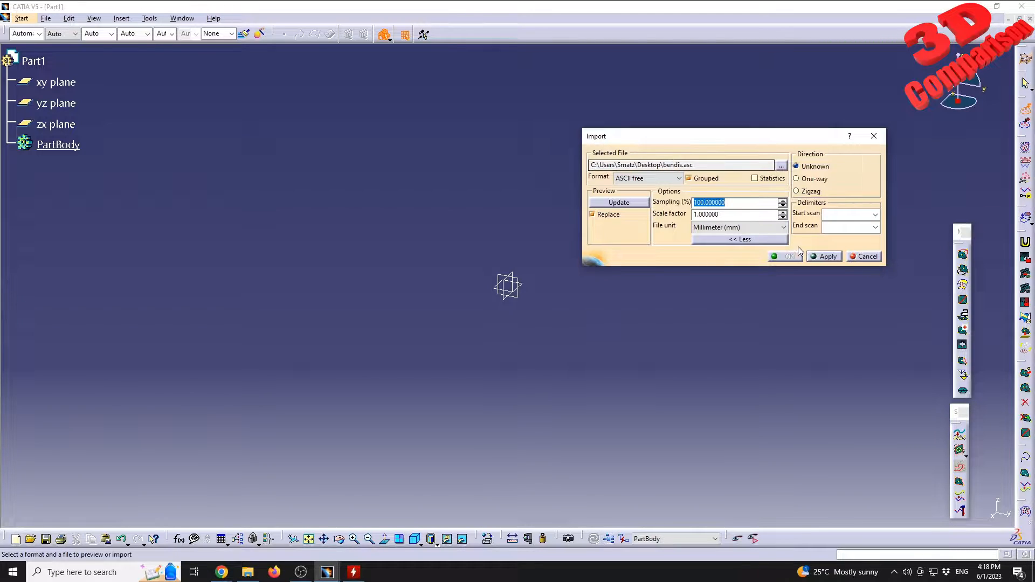
left_click(825, 256)
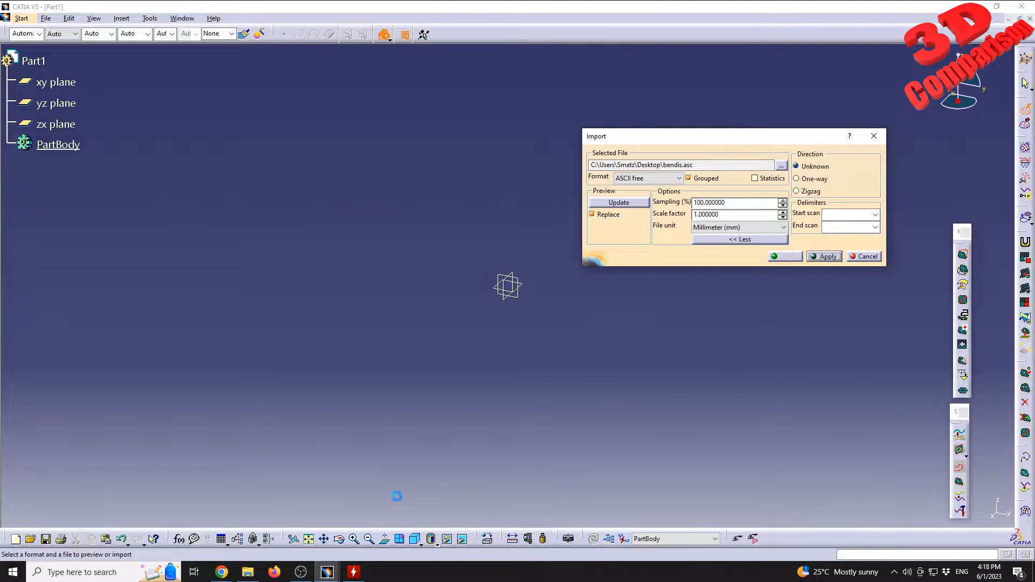
Check the hardware load in HWMonitor during the import, alternating with the CATIA session that is loading the cloud.
left_click(354, 572)
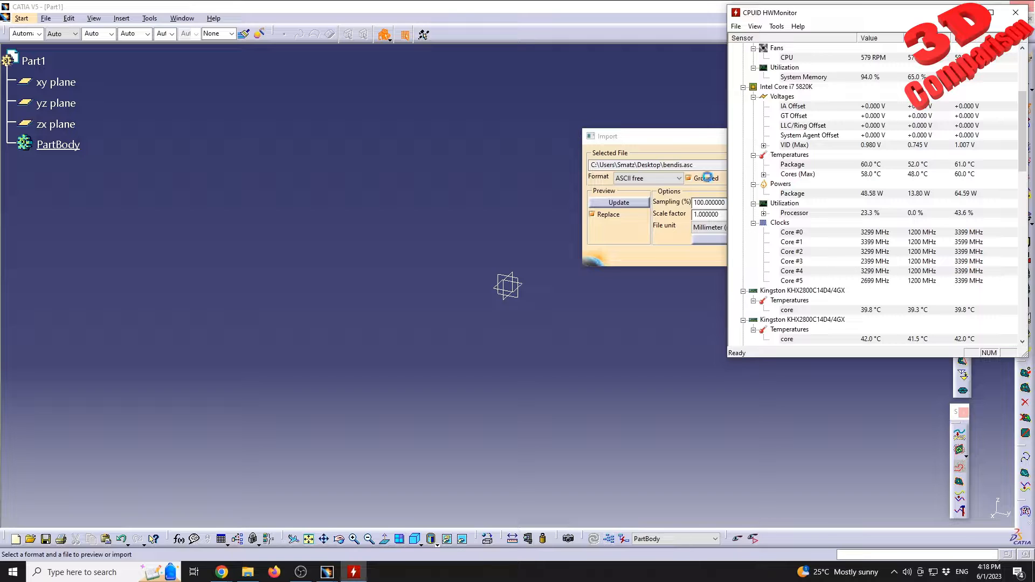
left_click(665, 139)
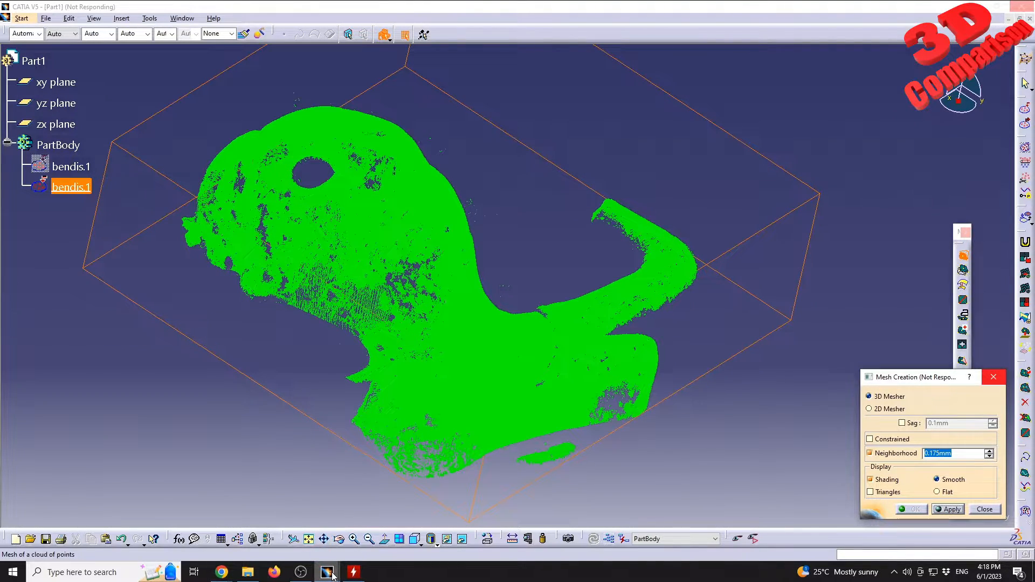
left_click(377, 520)
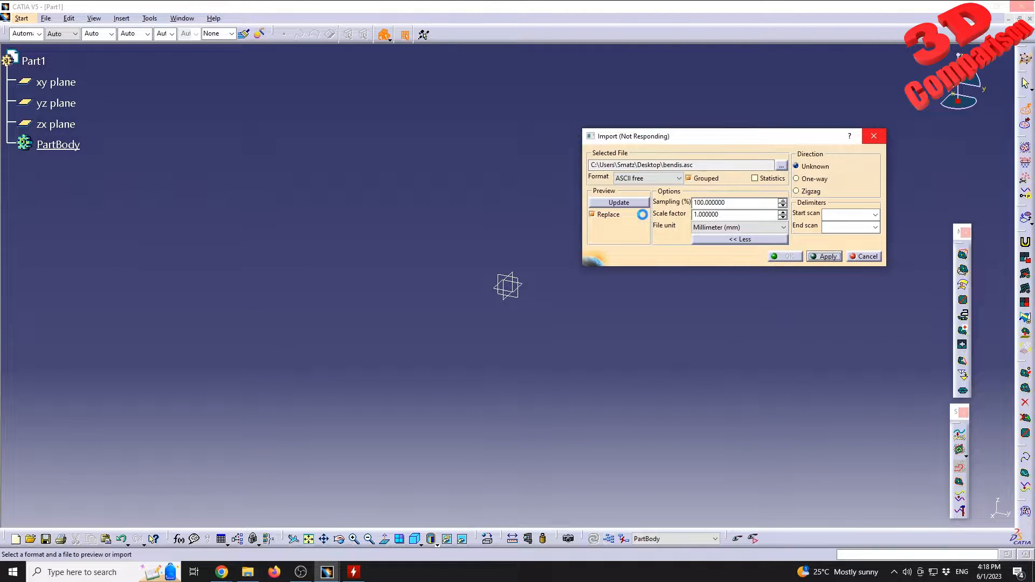
left_click(355, 571)
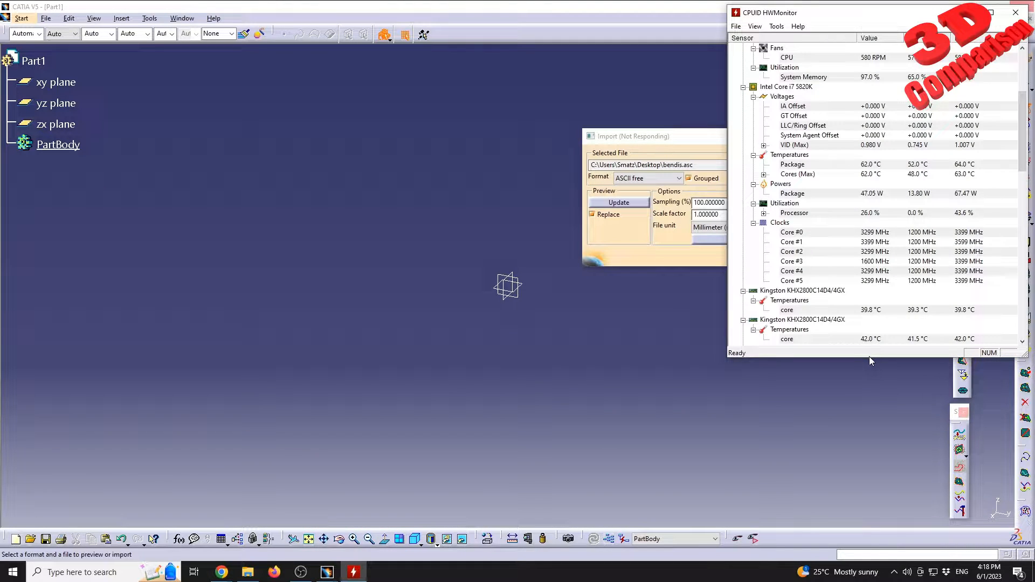
Enlarge the HWMonitor window to examine the memory and disk sensors during the import, and switch back to CATIA.
left_click_drag(870, 357, 879, 528)
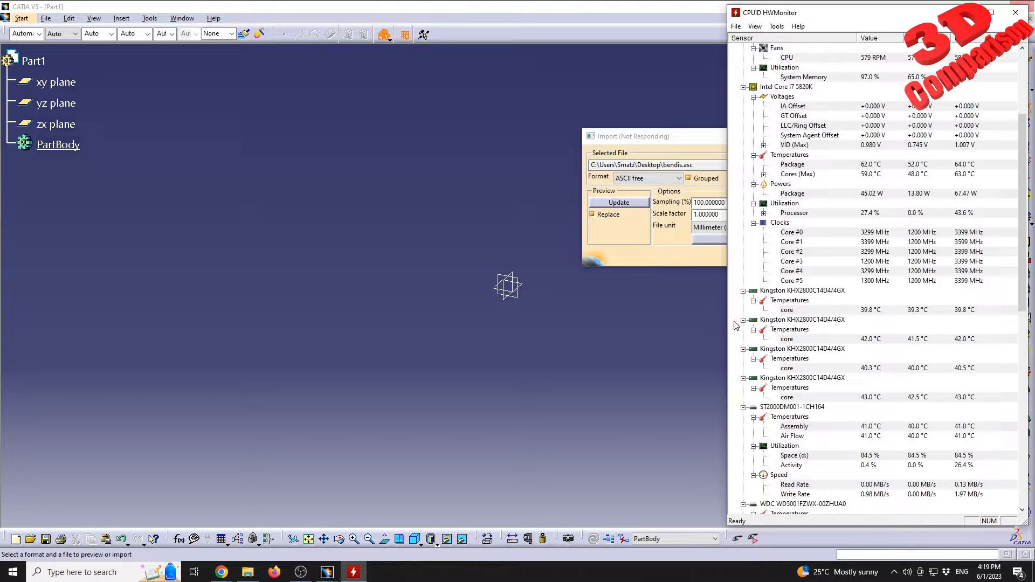
mouse_move(728, 326)
left_mouse_down()
mouse_move(766, 325)
mouse_move(734, 326)
left_mouse_up()
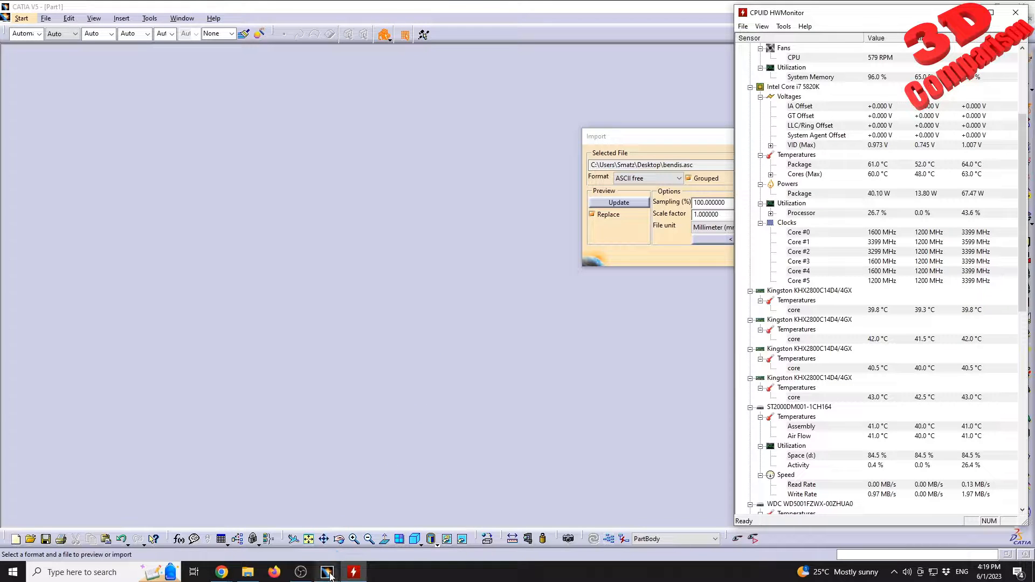
mouse_move(327, 571)
left_click(310, 547)
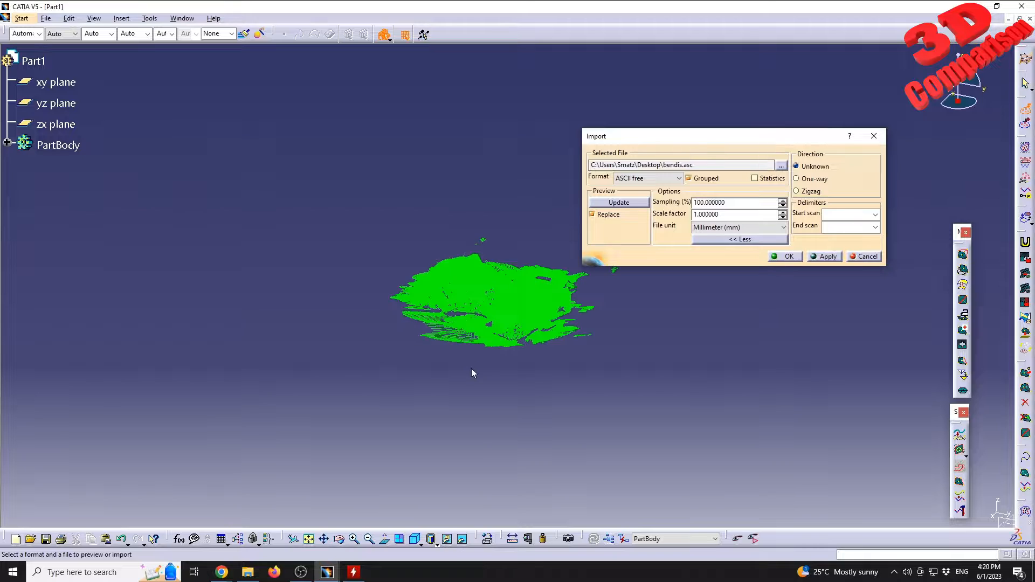
Confirm the import of the bendis.asc cloud and start the Filter command on it.
left_click(785, 256)
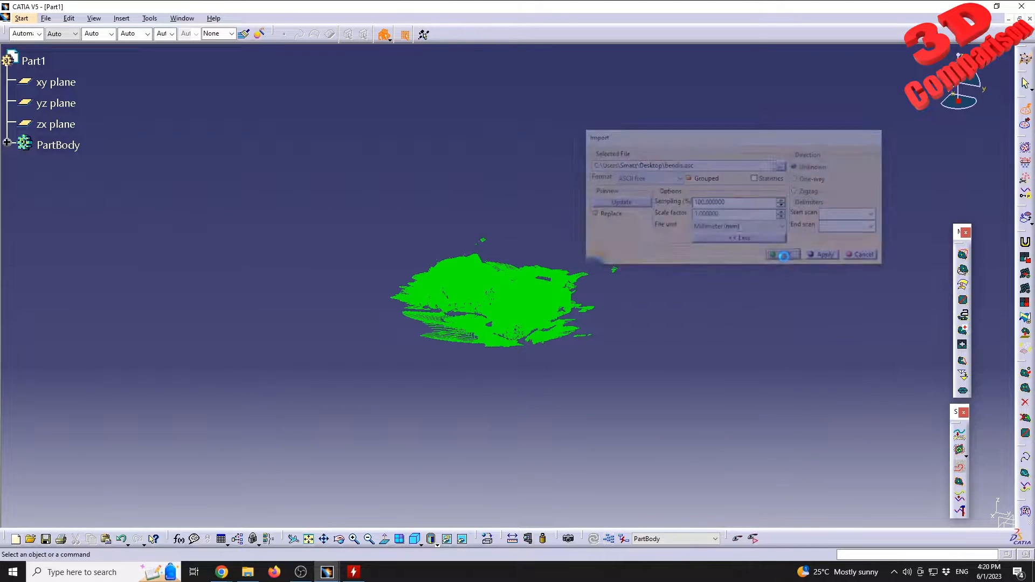
middle_click_drag(530, 289, 488, 338)
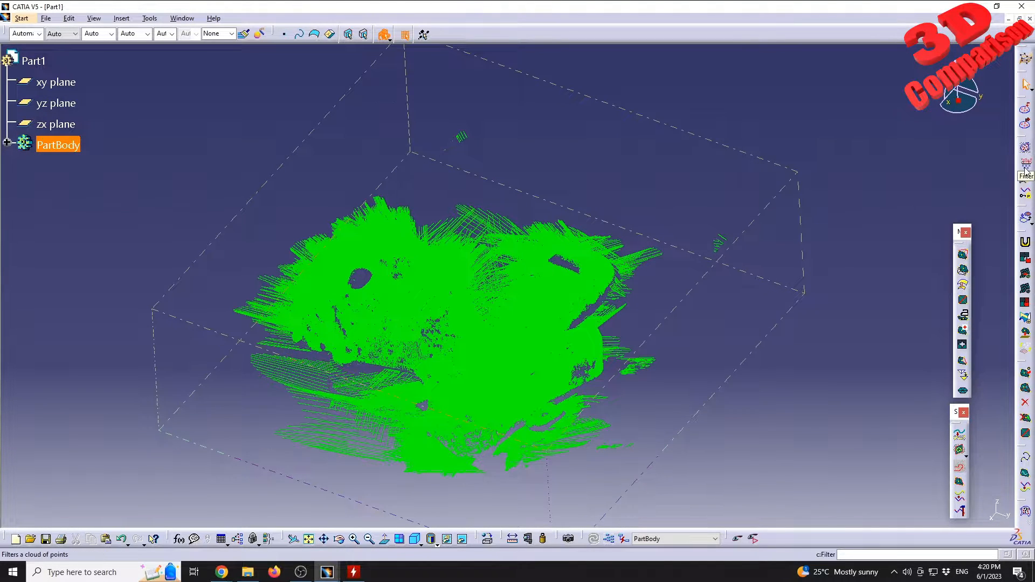
left_click(1025, 148)
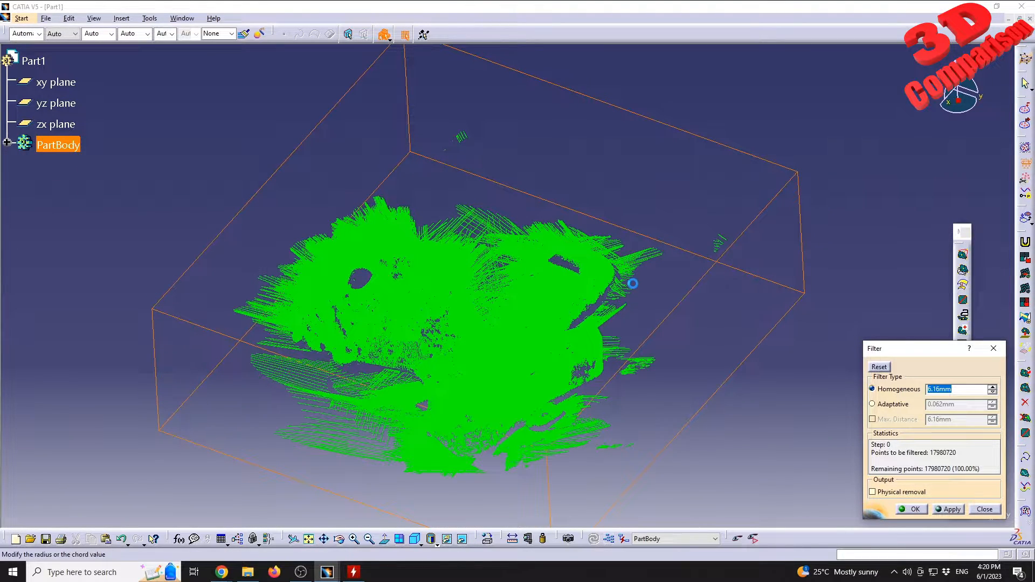
Duplicate the bendis.1 cloud by copying it and pasting it into PartBody.
left_click(7, 143)
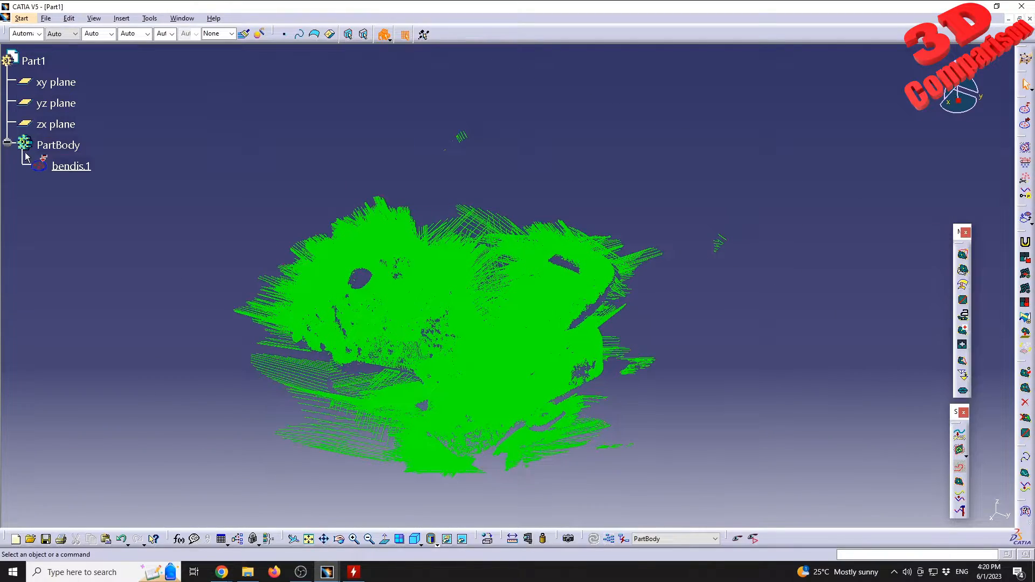
left_click(69, 165)
right_click(69, 165)
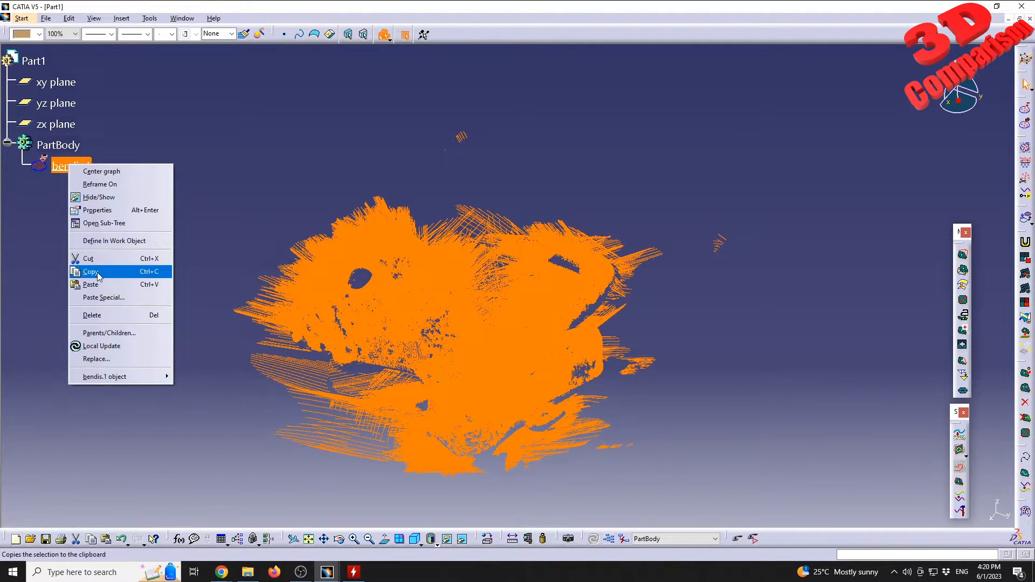
key("Escape")
right_click(70, 143)
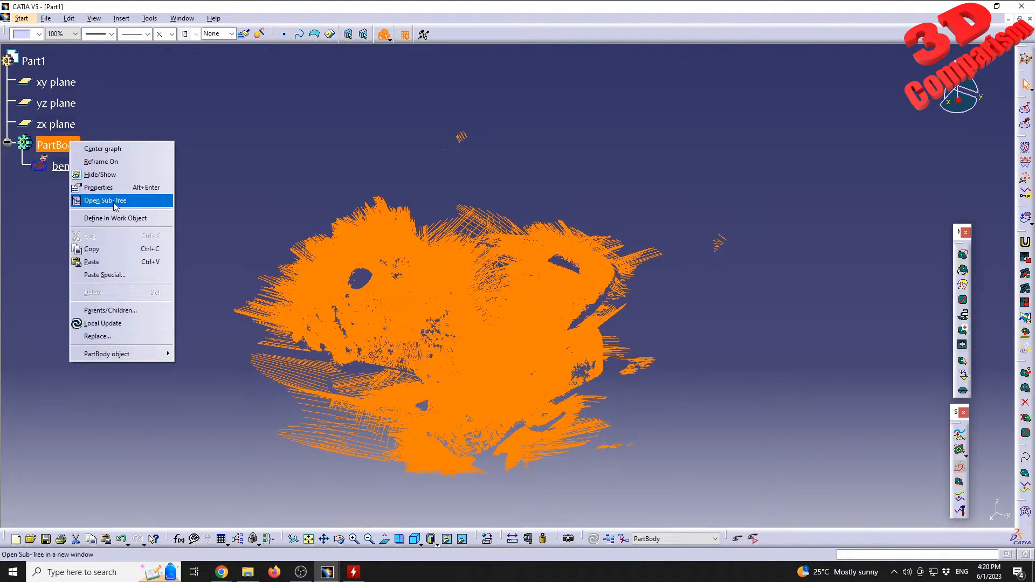
left_click(118, 262)
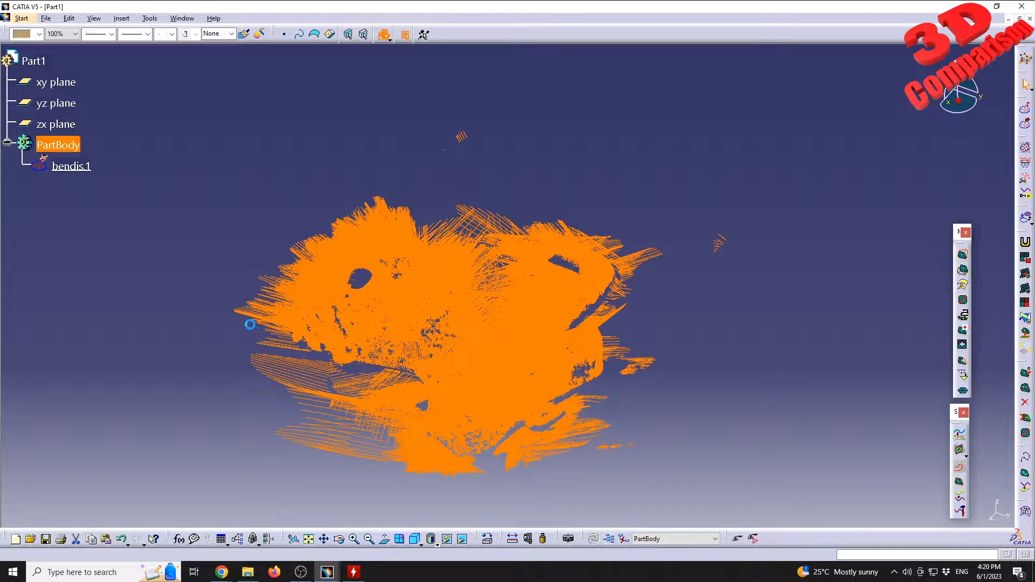
Check the hardware load in HWMonitor, return to CATIA and hide the original bendis.1 cloud.
left_click(354, 571)
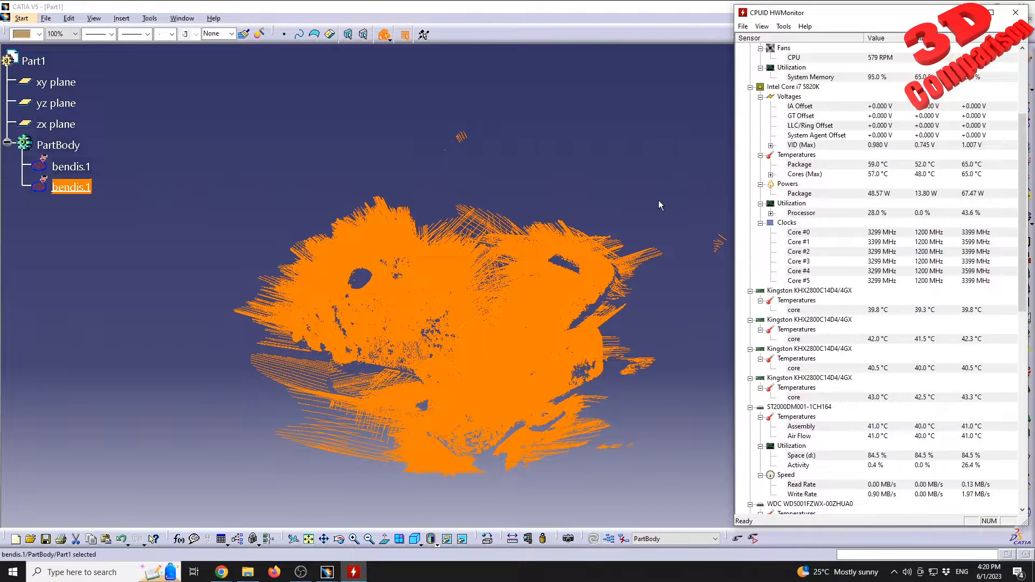
left_click(261, 214)
right_click(70, 166)
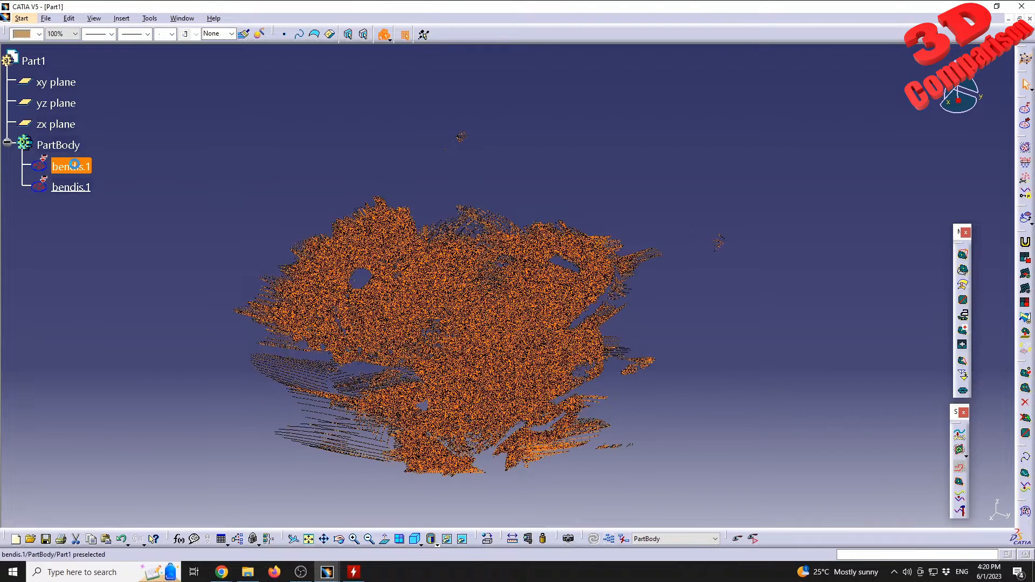
left_click(102, 198)
Filter the copied bendis.1 cloud with the Homogeneous type at 0.5 mm and inspect the thinned points.
left_click(71, 187)
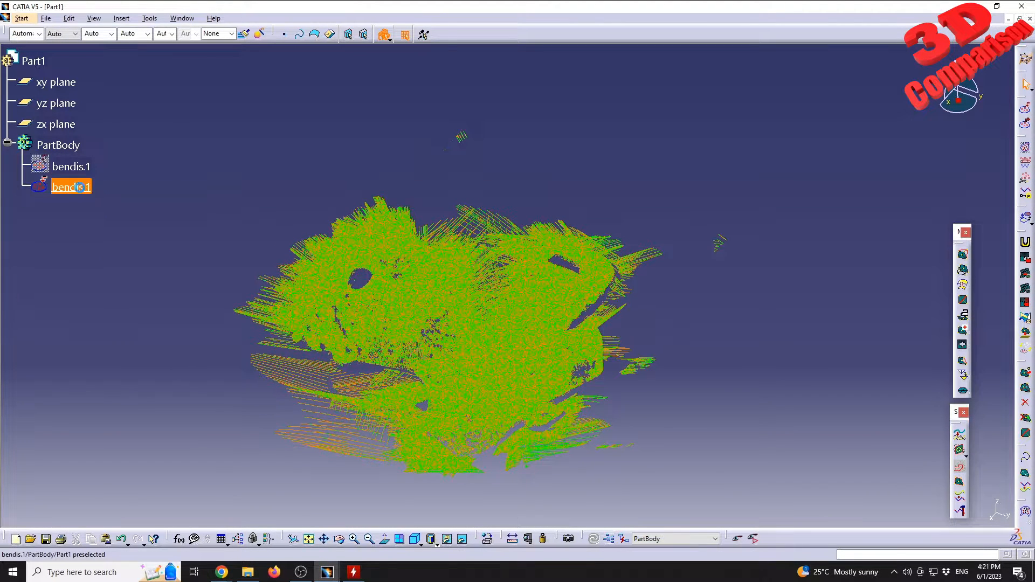
left_click(1022, 166)
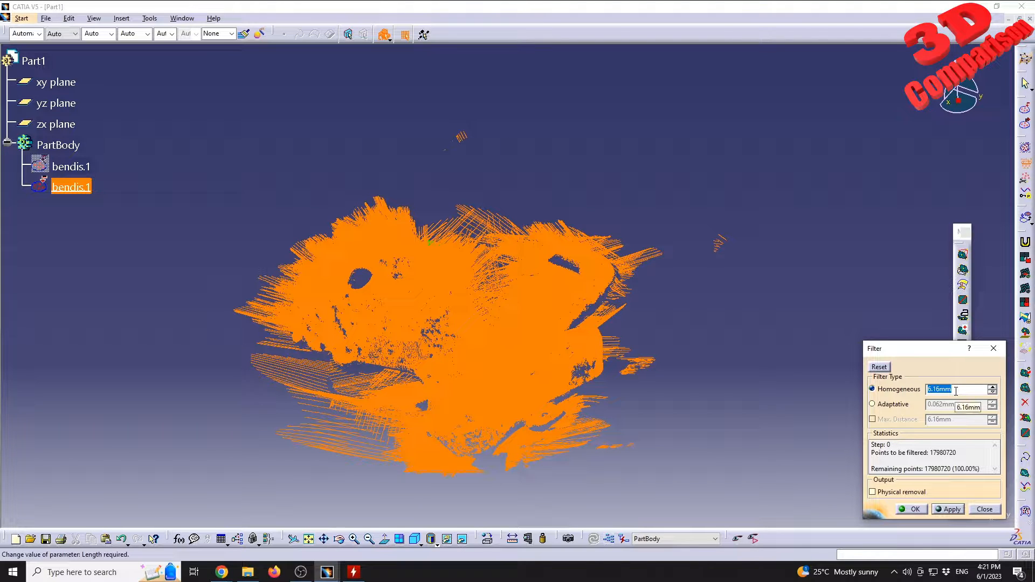
type("0.5")
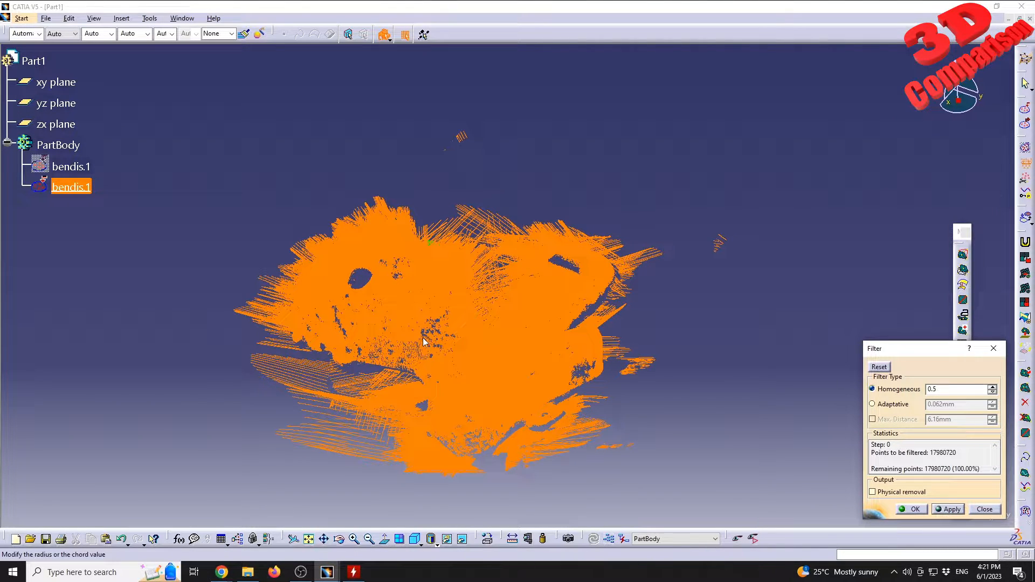
key("Return")
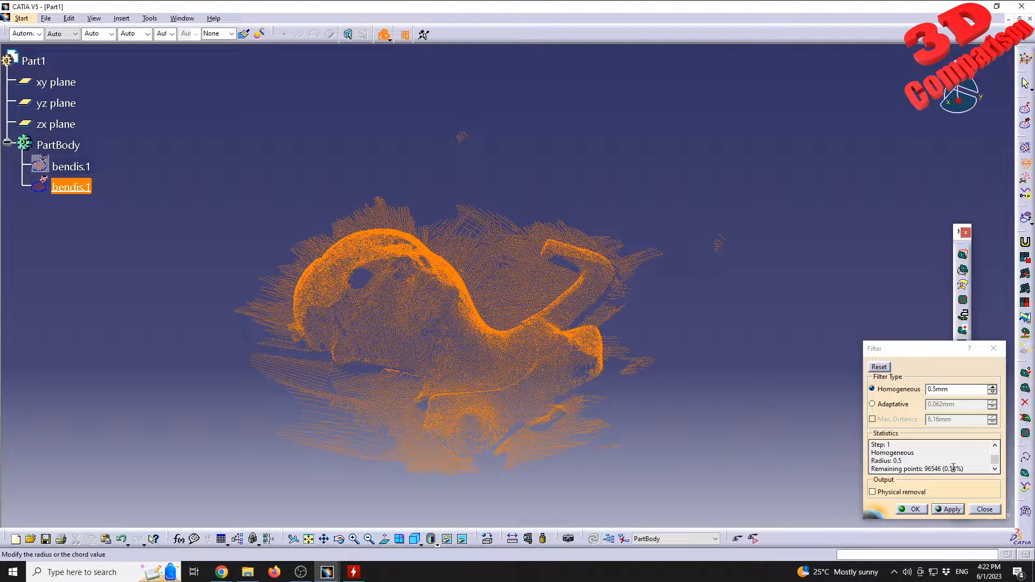
middle_click_drag(461, 430, 418, 293)
middle_click_drag(508, 276, 340, 254)
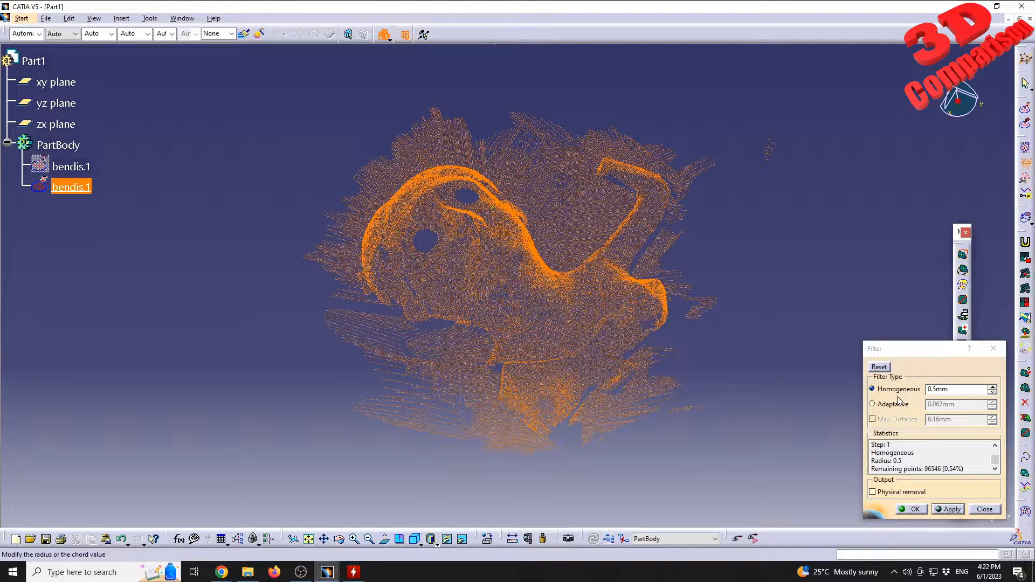
Apply the Adaptative filter type at 0.062 mm to the copied cloud, checking the other CATIA session while it computes.
left_click_drag(938, 390, 876, 384)
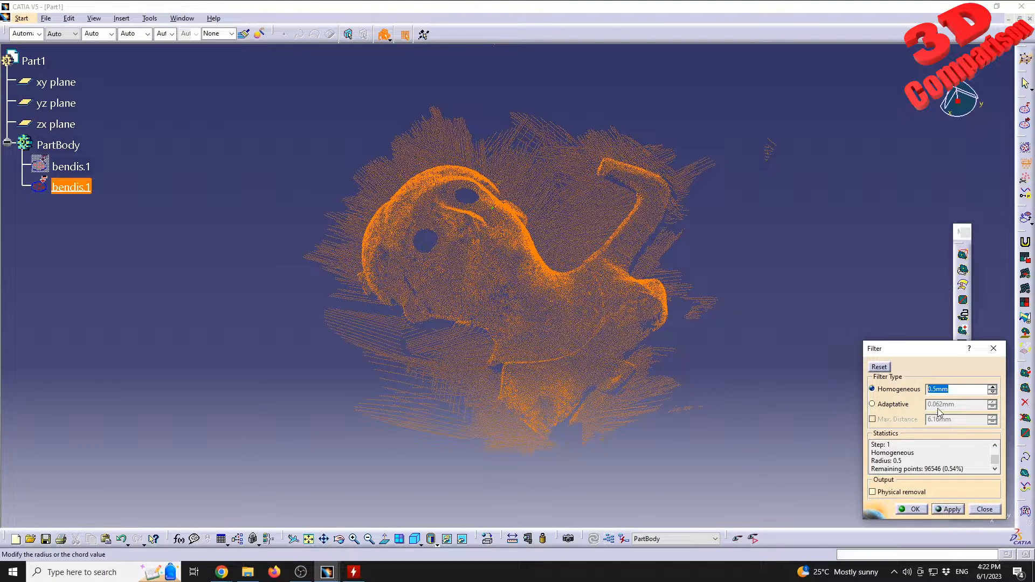
key("Tab")
key("space")
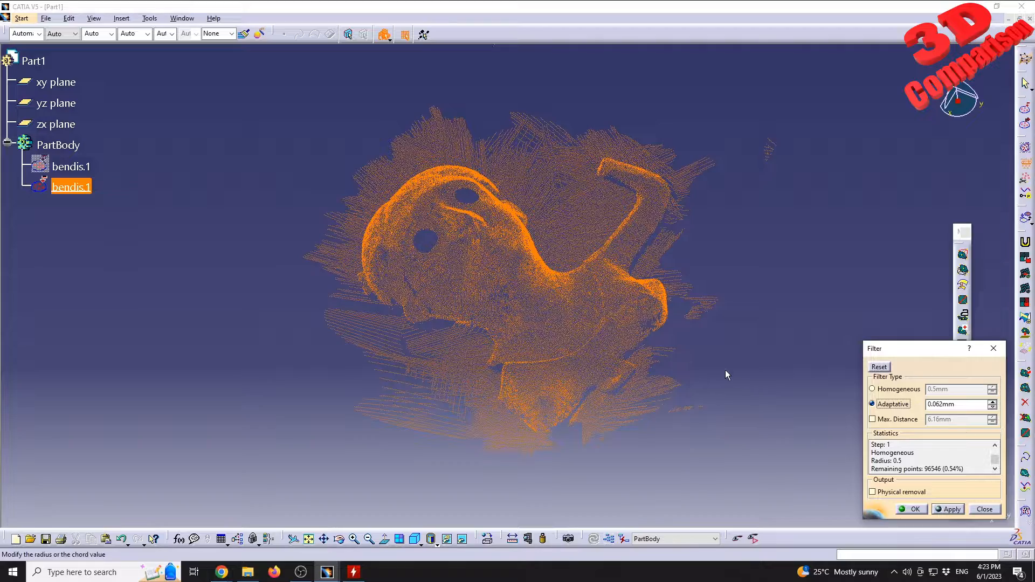
middle_click_drag(523, 262, 565, 295)
left_click_drag(964, 470, 938, 469)
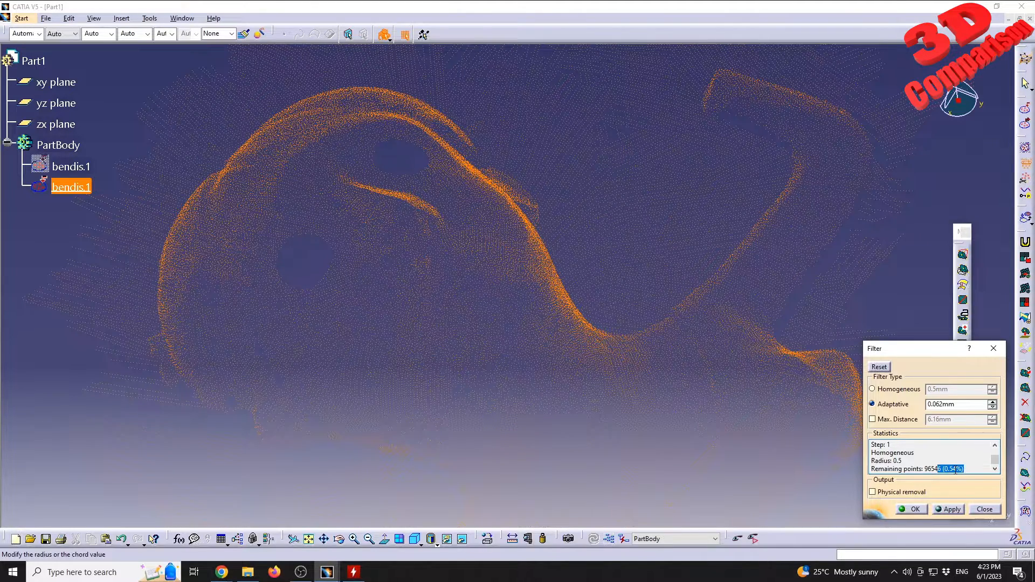
left_click(950, 510)
mouse_move(334, 577)
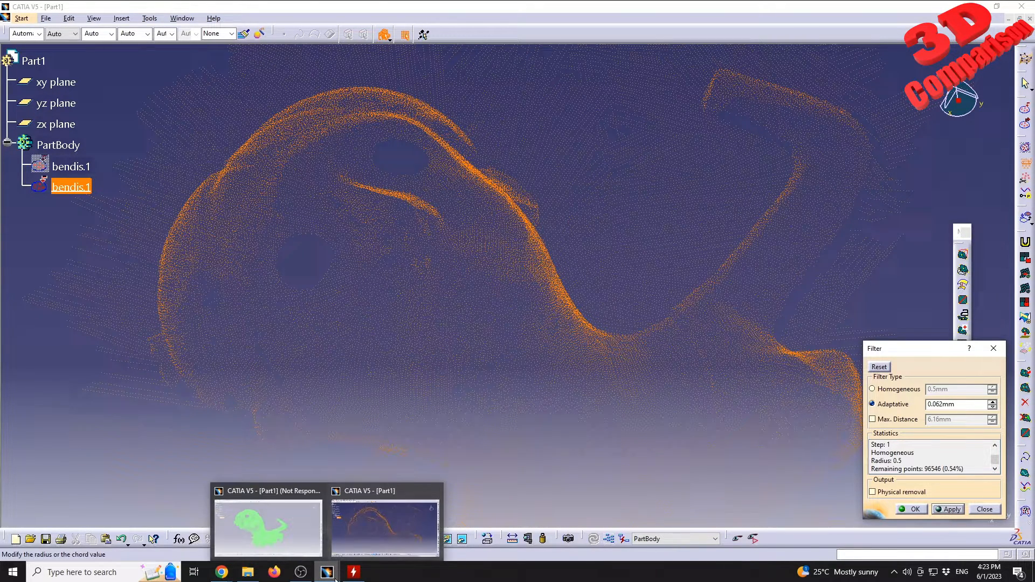
left_click(282, 529)
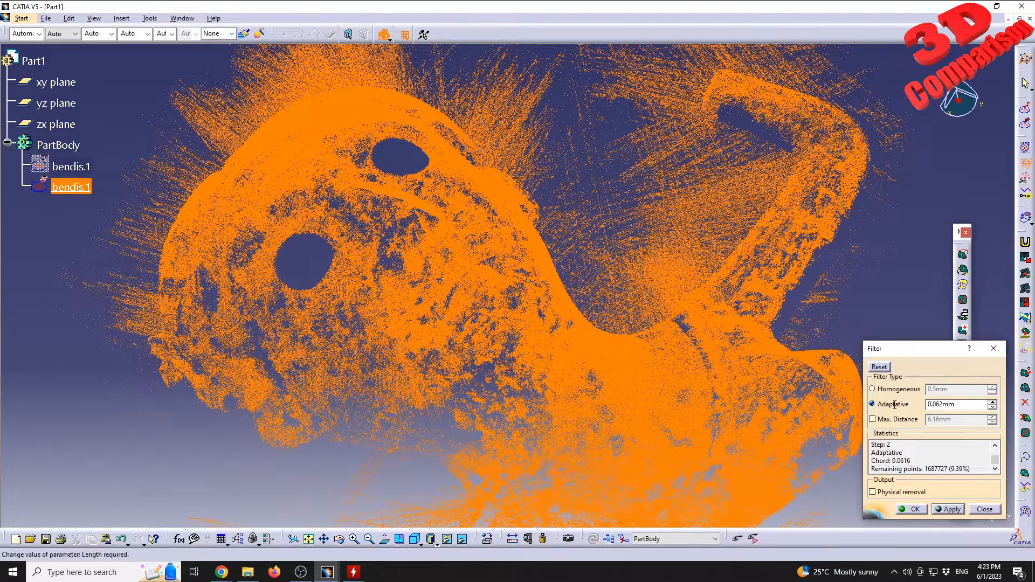
Review the remaining-points statistics and the filtered cloud, and accept the Adaptative filter.
left_click(950, 461)
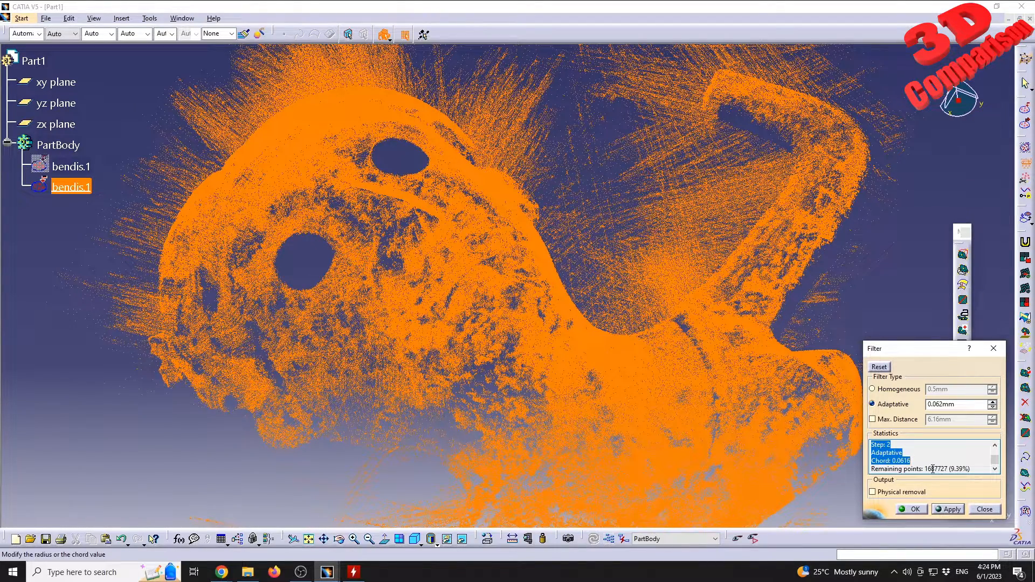
left_click_drag(928, 469, 946, 468)
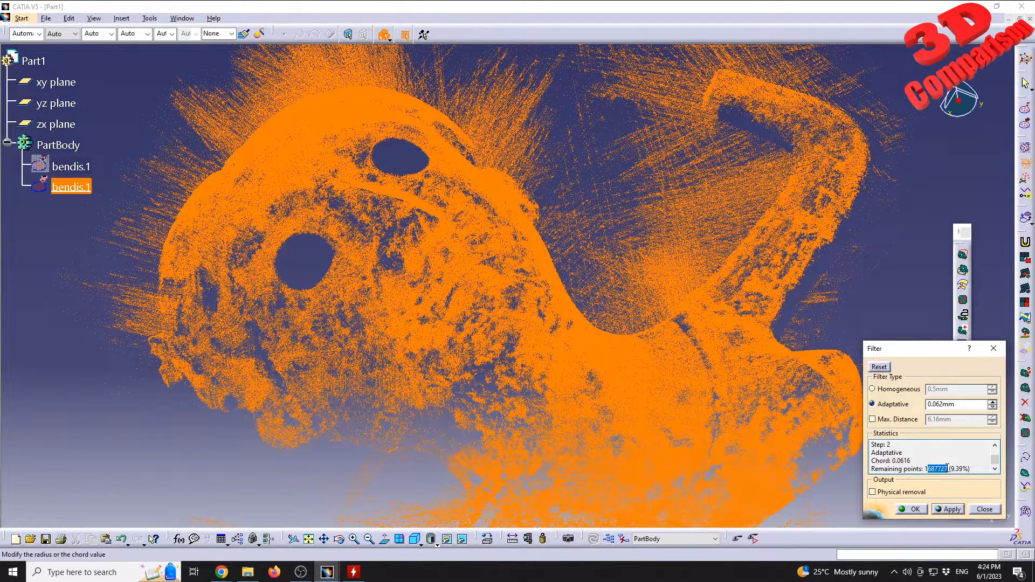
middle_click_drag(477, 267, 598, 360, "ctrl")
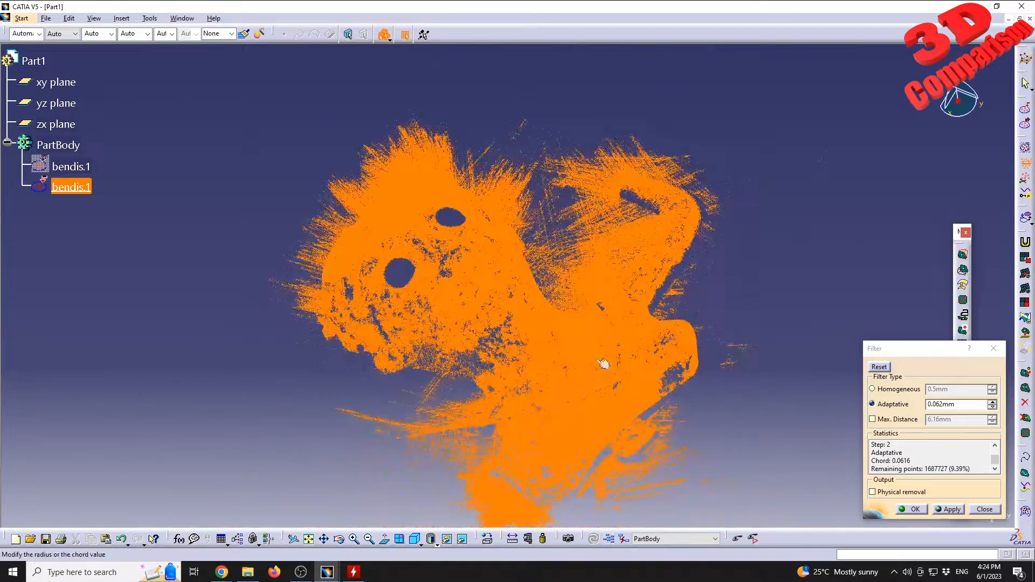
left_click(910, 510)
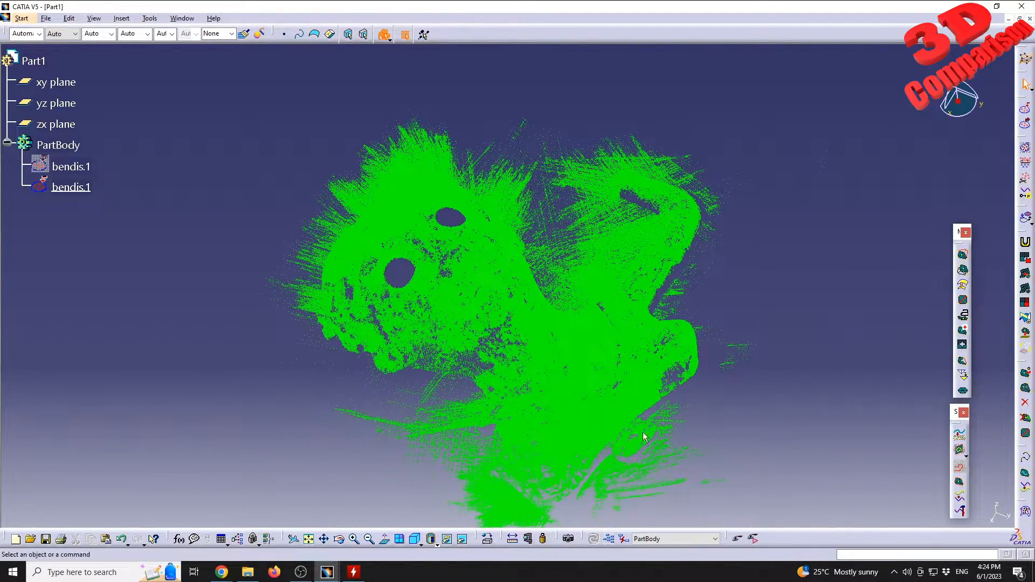
Apply Mesh Creation to the filtered cloud with the 3D Mesher, a 0.597 mm neighborhood and smooth shading.
middle_click_drag(485, 415, 468, 321)
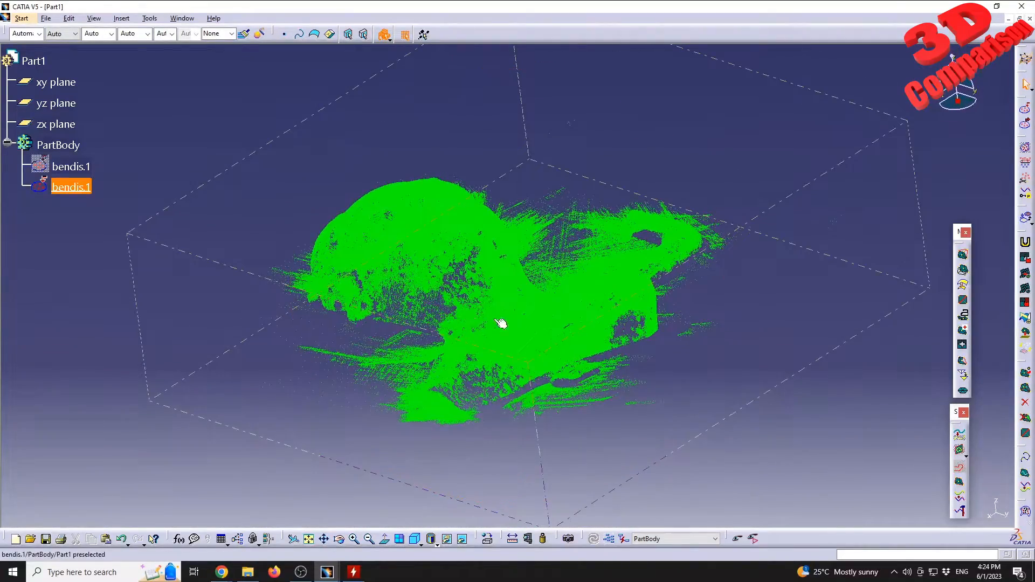
left_click(964, 255)
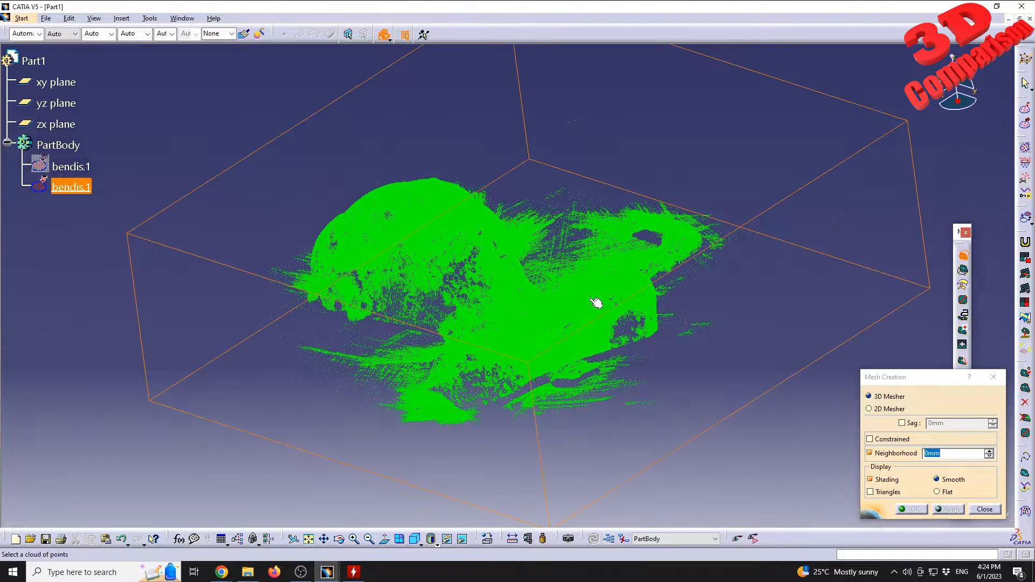
middle_click_drag(571, 282, 573, 210)
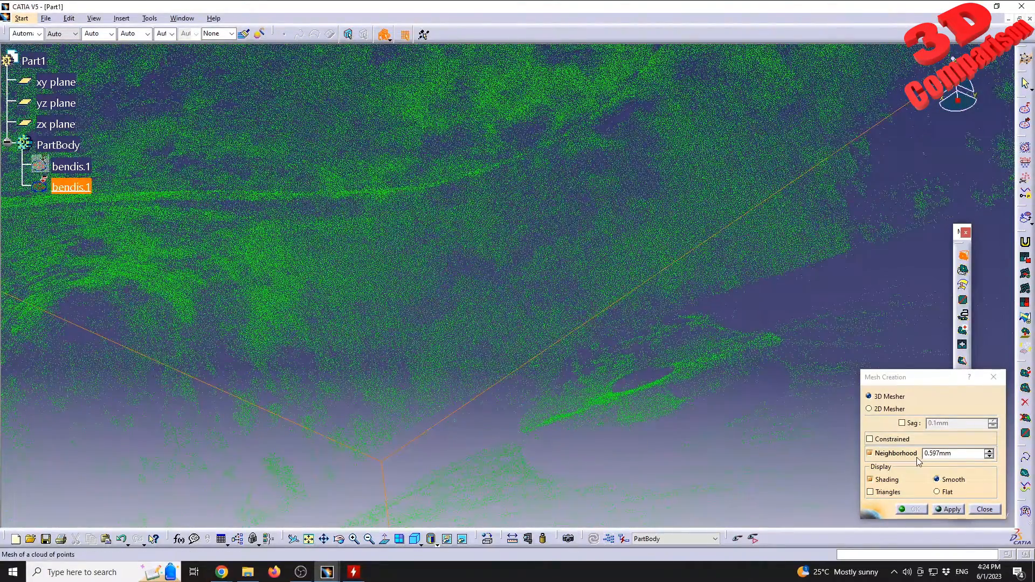
middle_click_drag(572, 415, 620, 340)
left_click(951, 510)
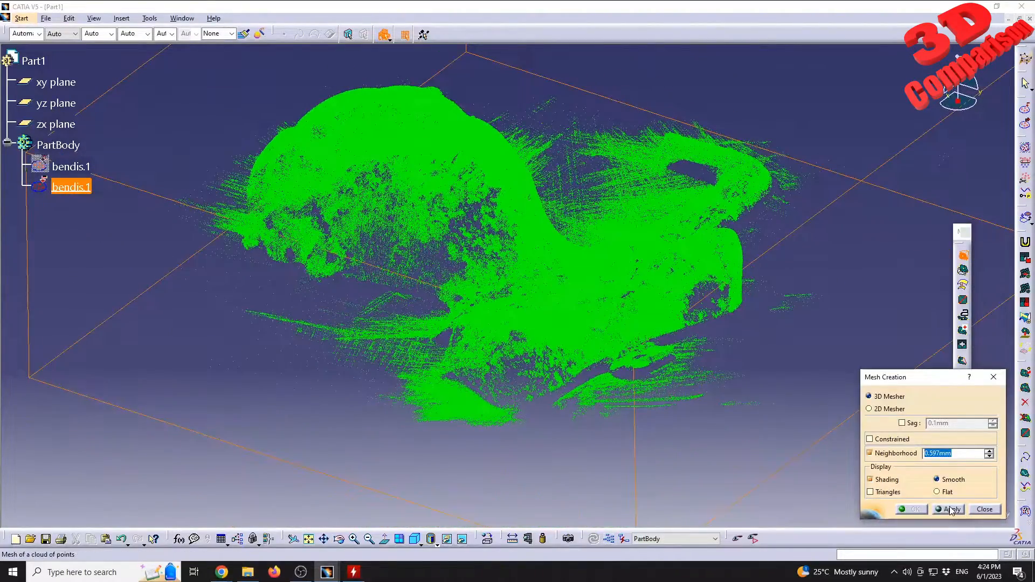
left_click(950, 510)
Check the hardware load in HWMonitor and the progress of both CATIA sessions during meshing.
mouse_move(363, 578)
left_click(352, 529)
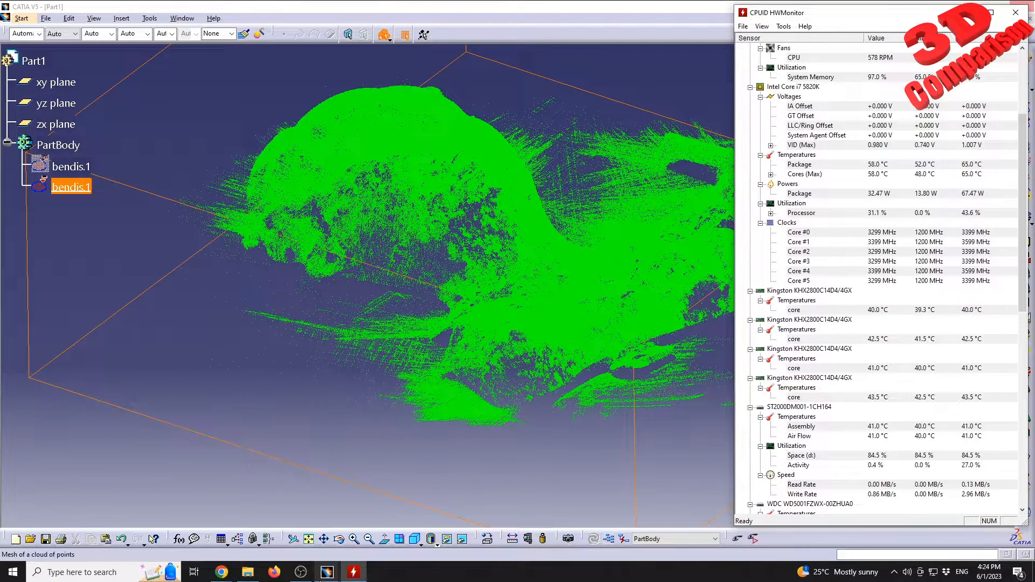
mouse_move(322, 577)
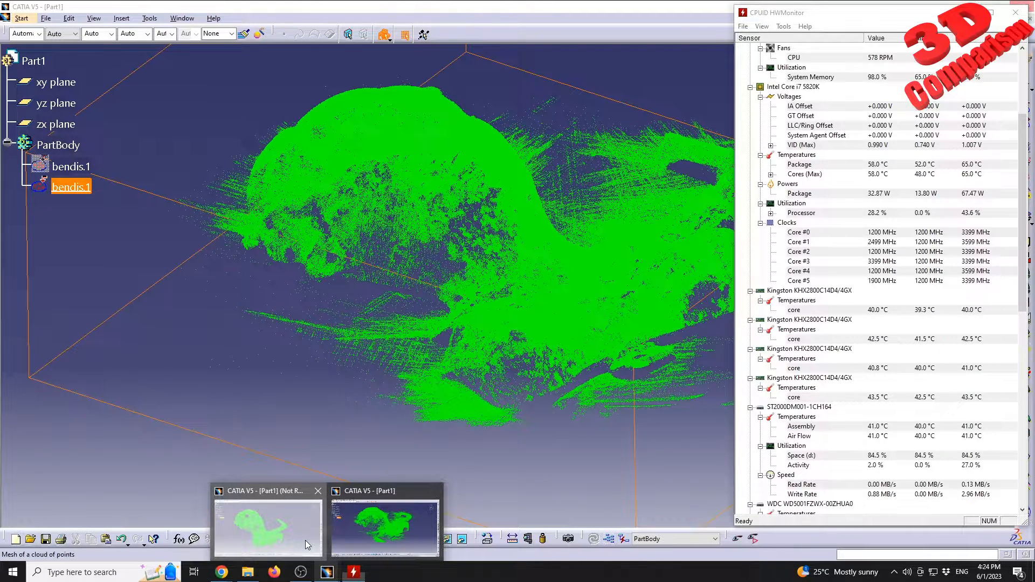
left_click(305, 541)
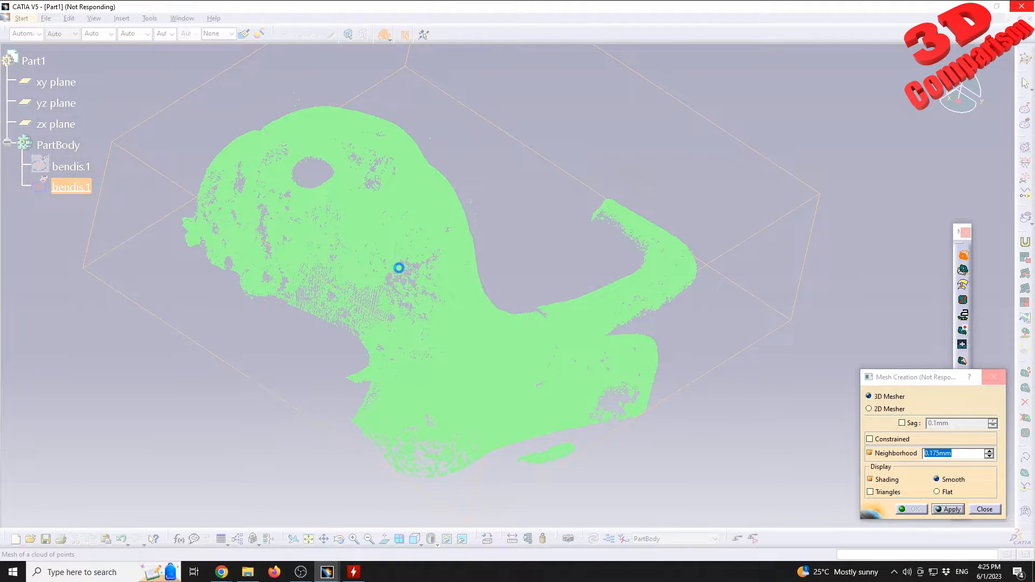
mouse_move(327, 572)
left_click(381, 525)
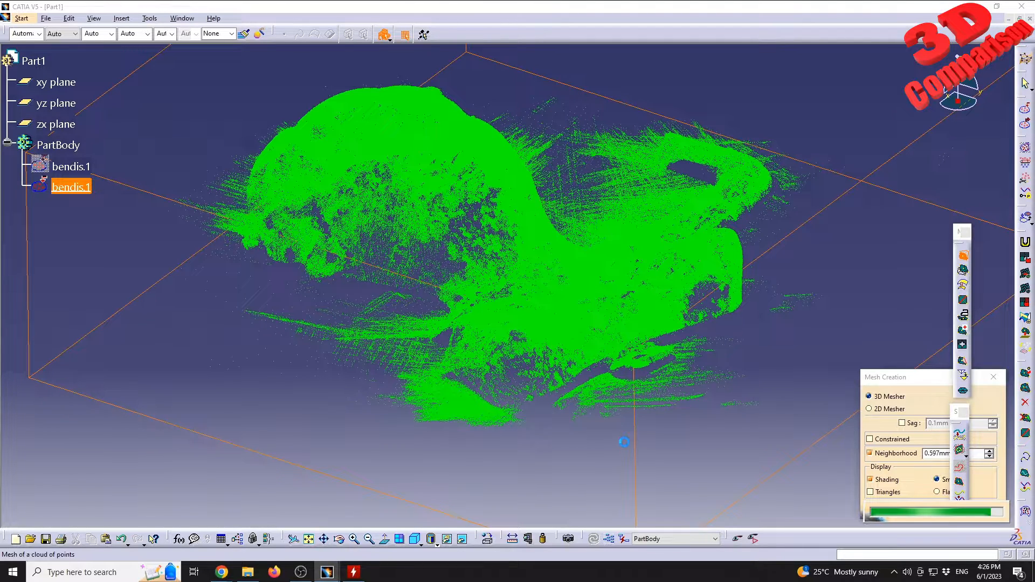
left_click(353, 572)
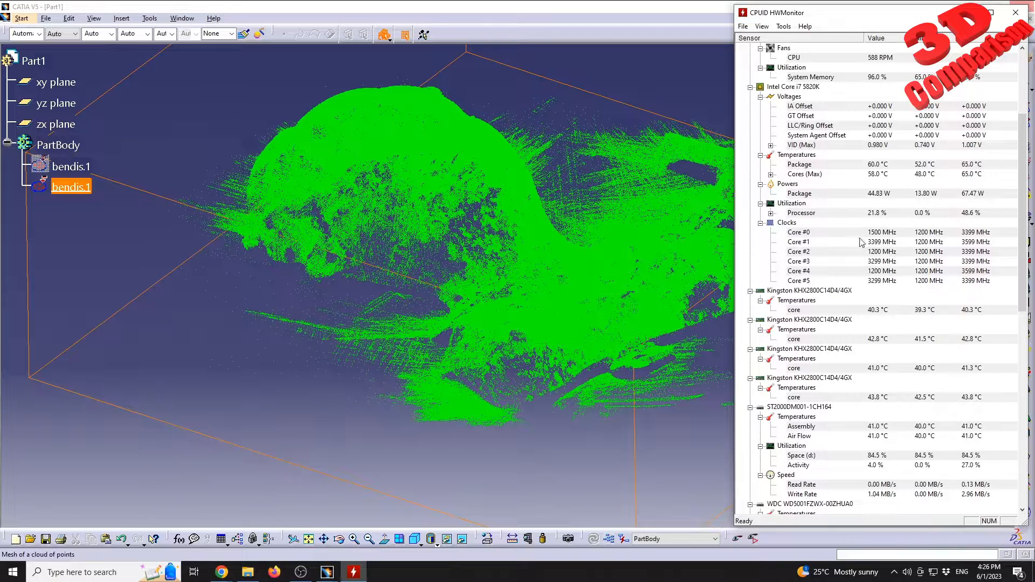
Monitor processor, memory and disk load in HWMonitor at intervals while the noisy cloud's mesh keeps computing.
left_click(965, 13)
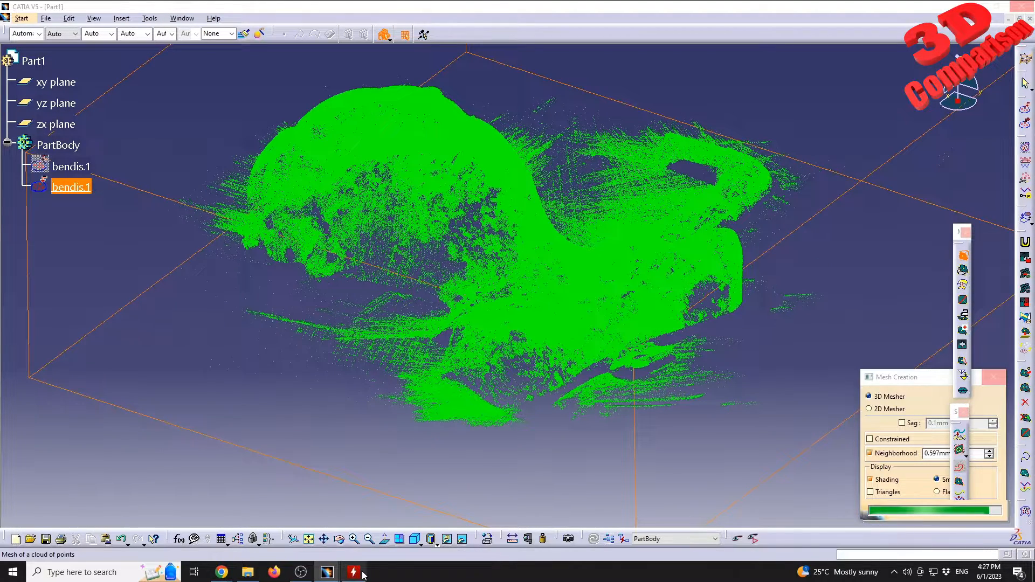
mouse_move(364, 576)
left_click(354, 526)
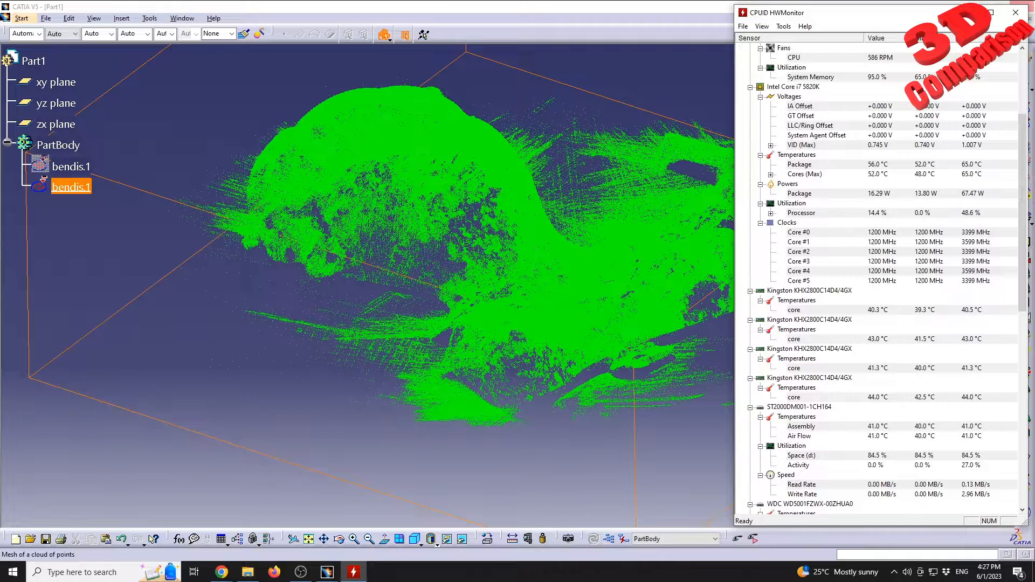
left_click(969, 16)
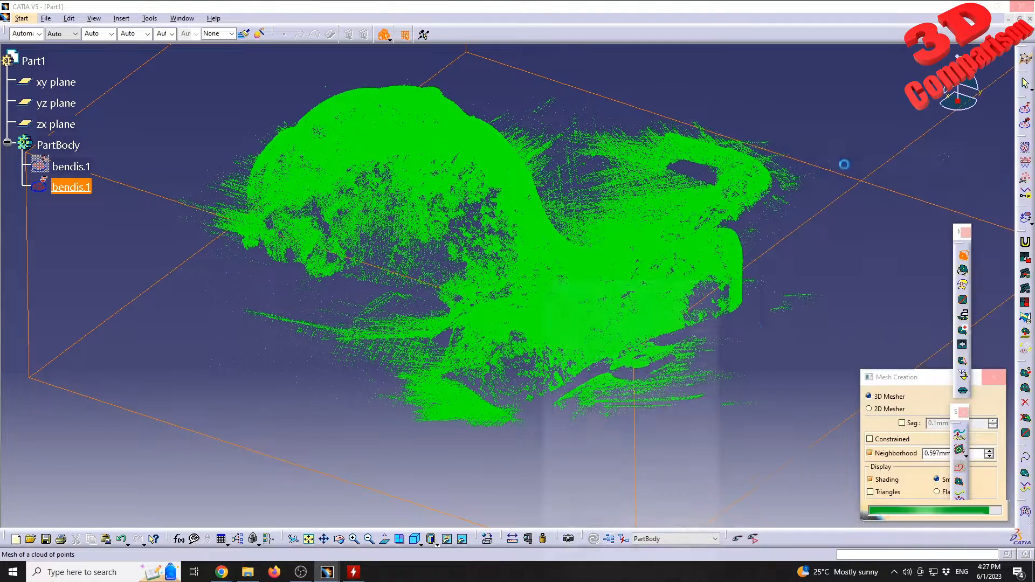
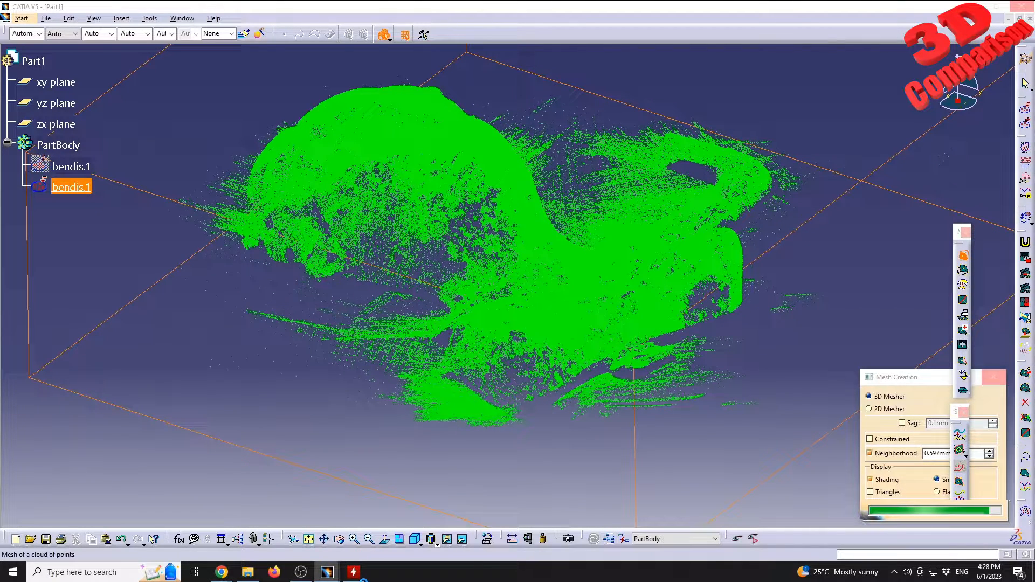
left_click(356, 573)
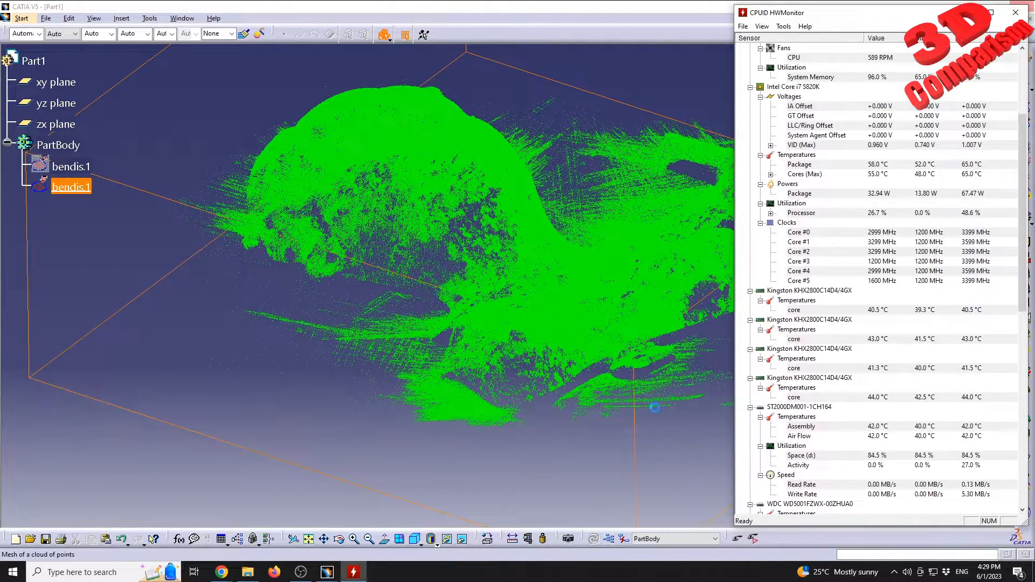
left_click(607, 372)
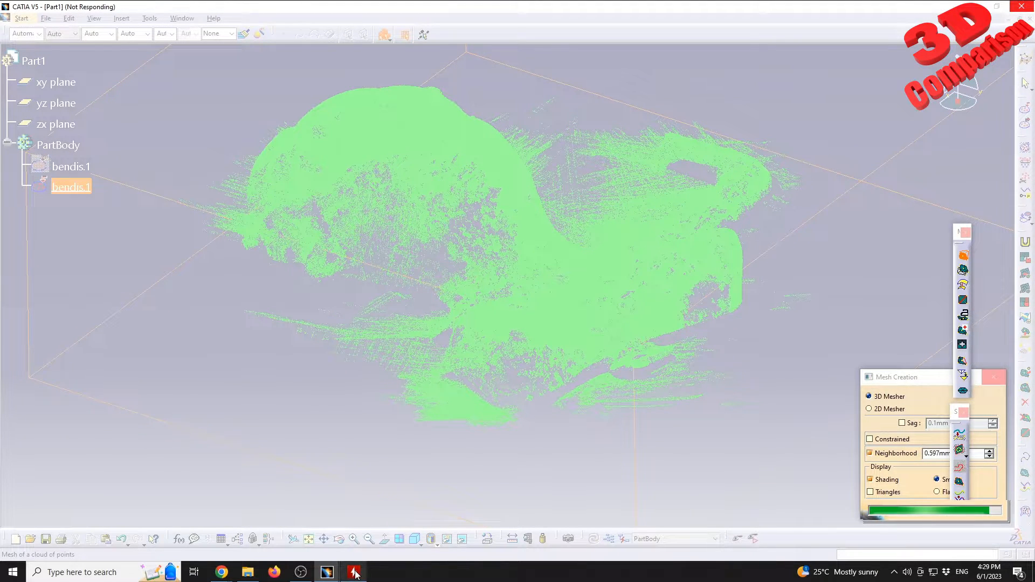
mouse_move(355, 574)
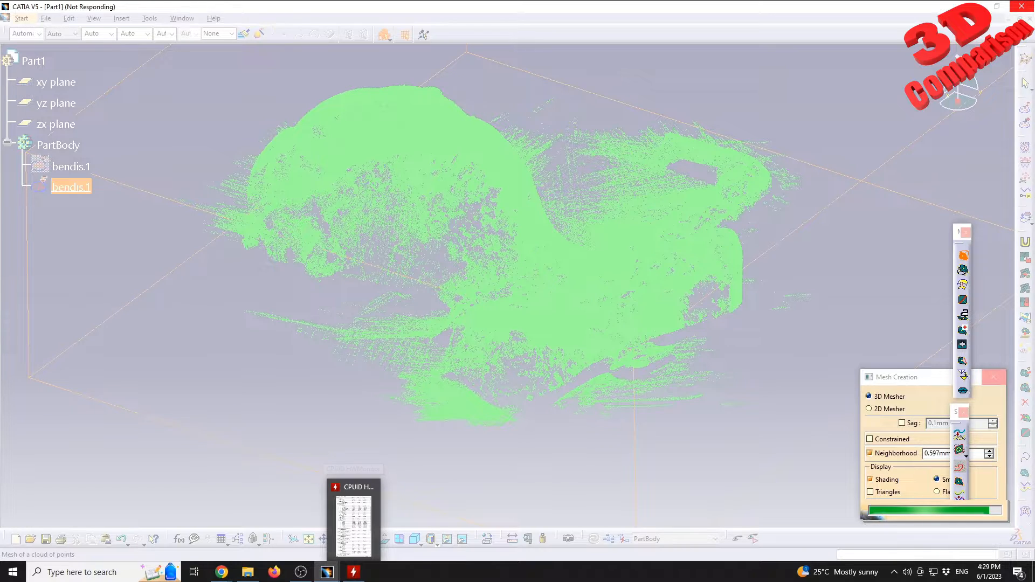
key("alt+Tab")
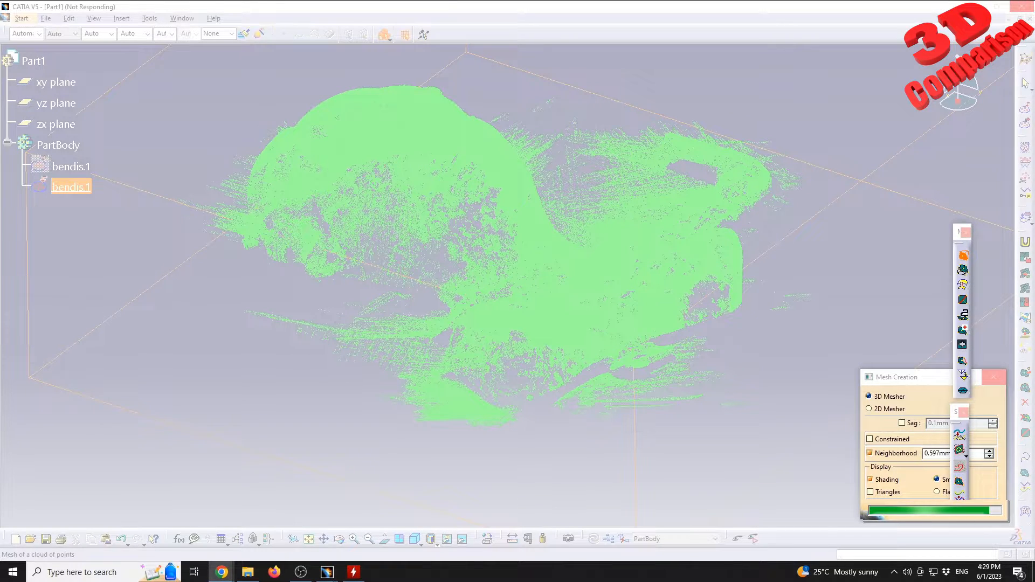
left_click(353, 572)
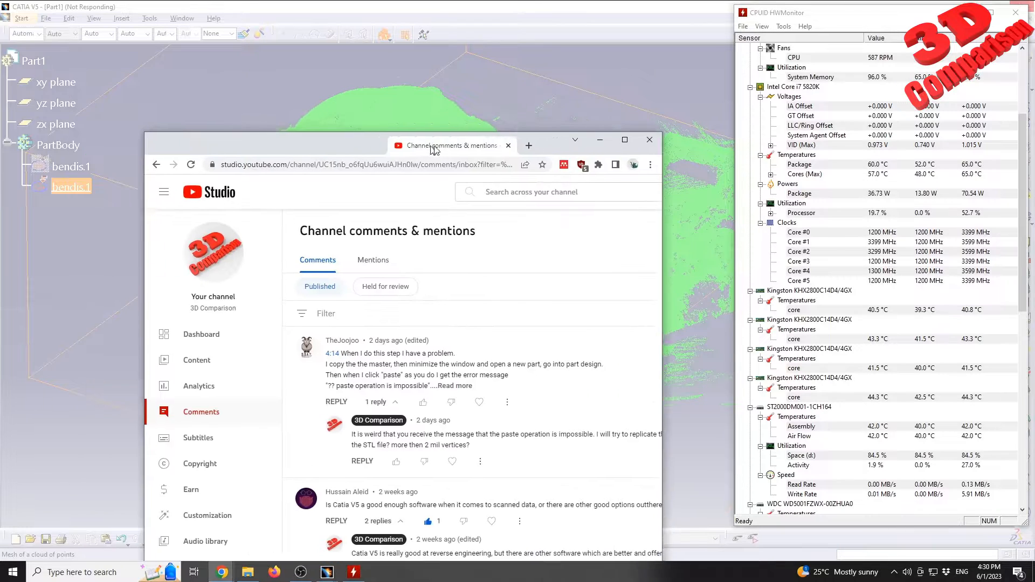
Switch to YouTube Studio in Chrome and read the full viewer comment about pasting and importing a very big STL file, with its reply.
left_click_drag(432, 150, 489, 116)
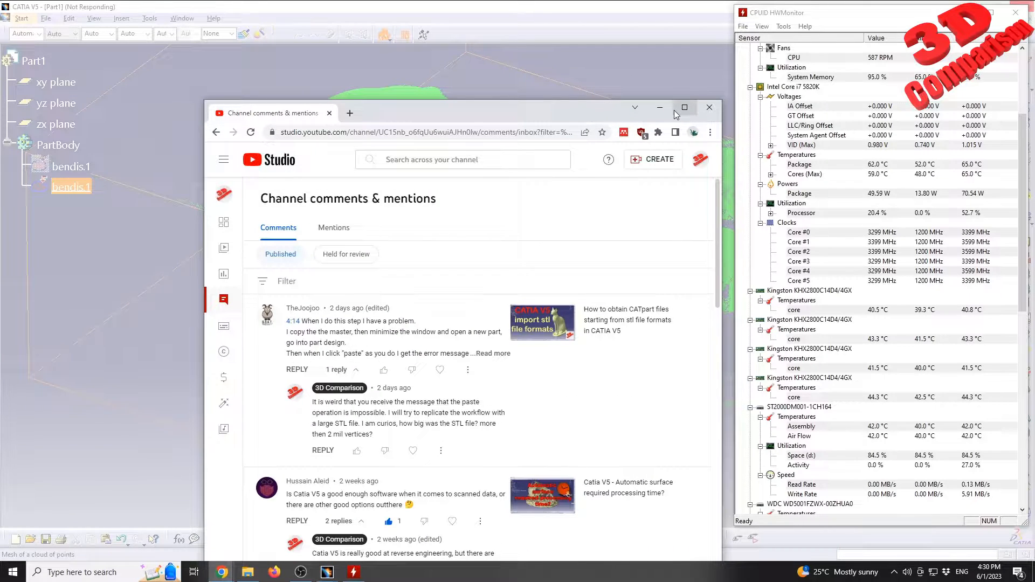
left_click(676, 109)
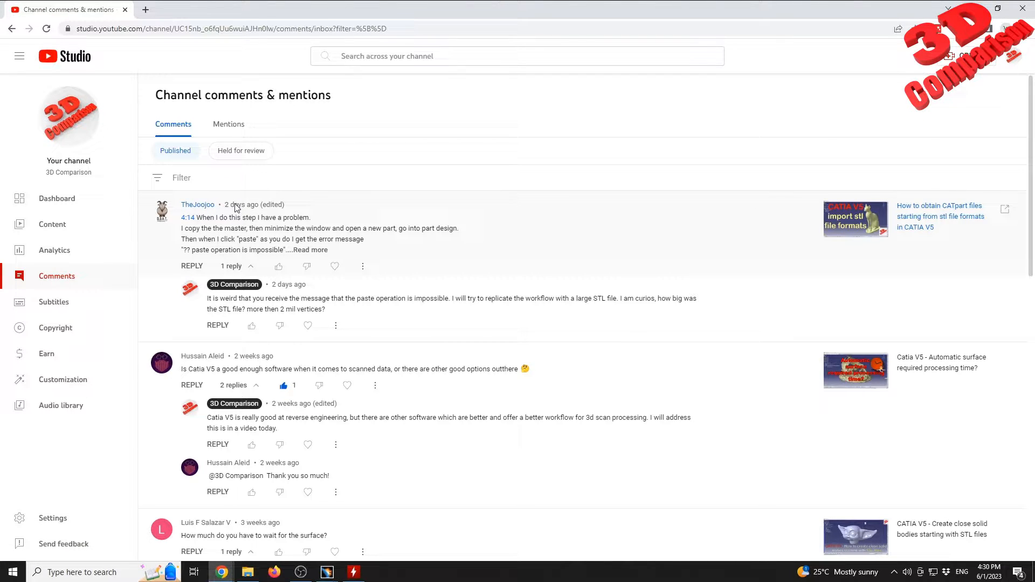
left_click(305, 250)
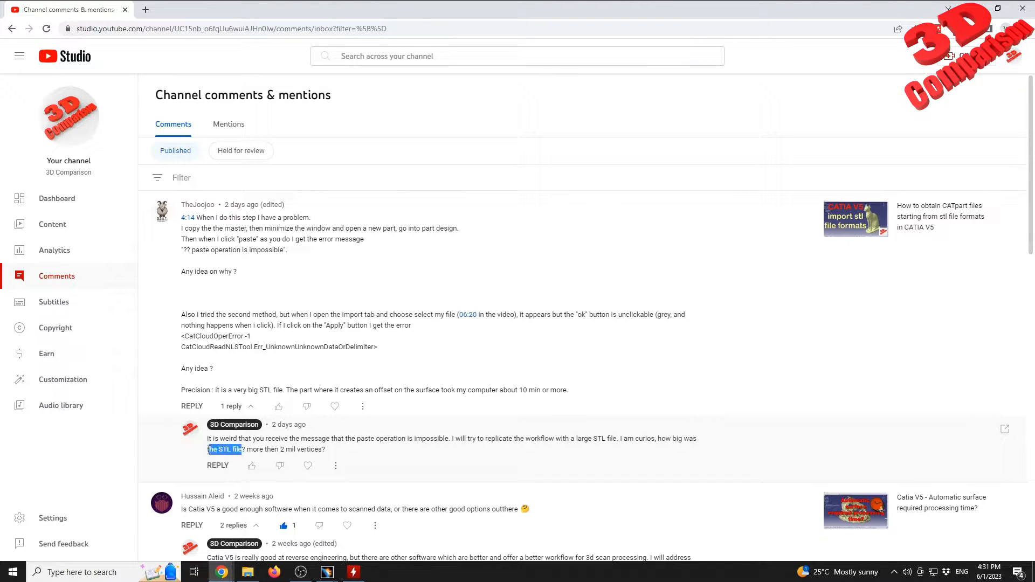
triple_click(242, 452)
left_click(300, 447)
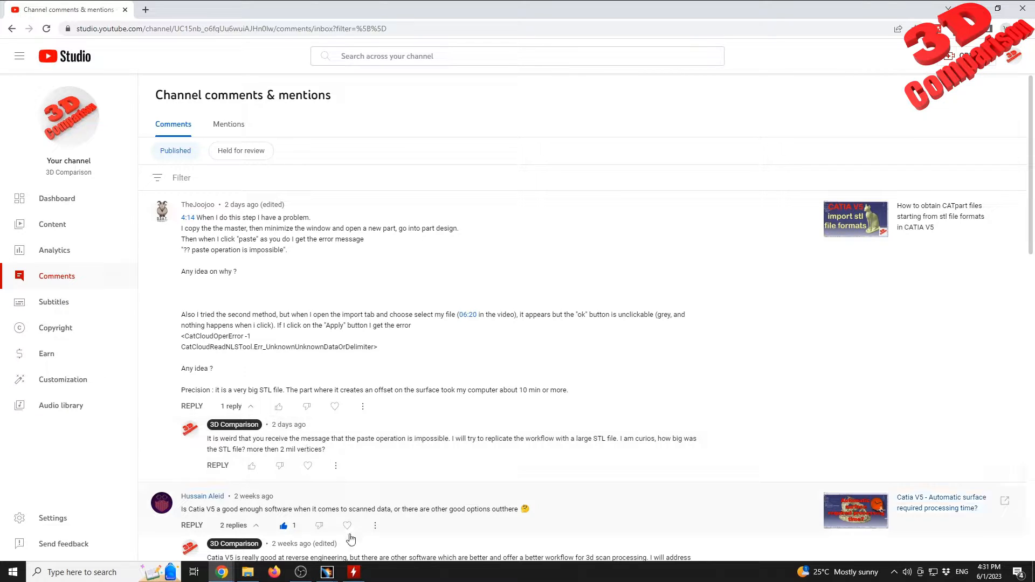
Check both CATIA sessions' meshing status and move the 0.597 mm Mesh Creation dialog away from its progress bar.
mouse_move(328, 572)
left_click(299, 530)
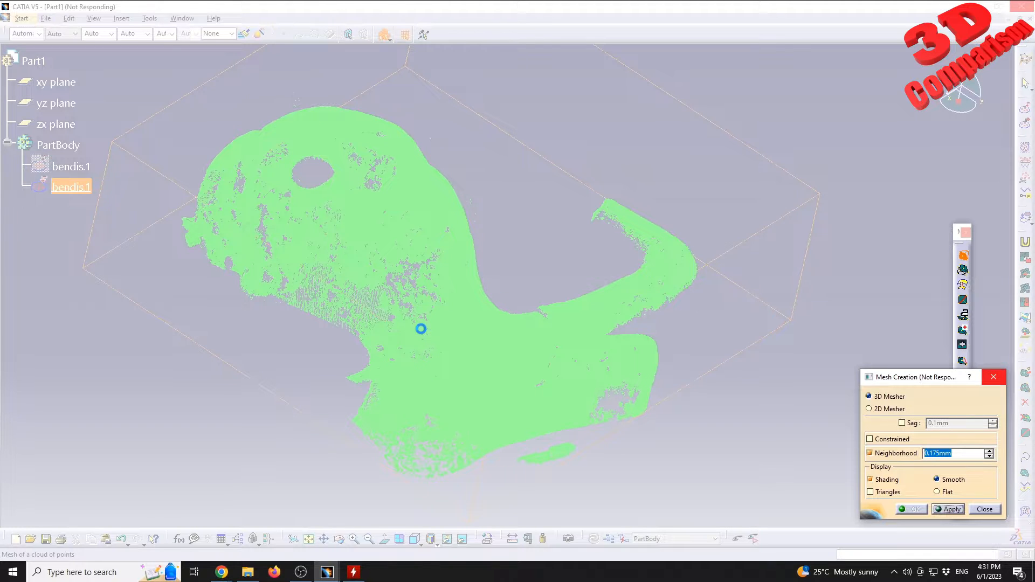
mouse_move(328, 572)
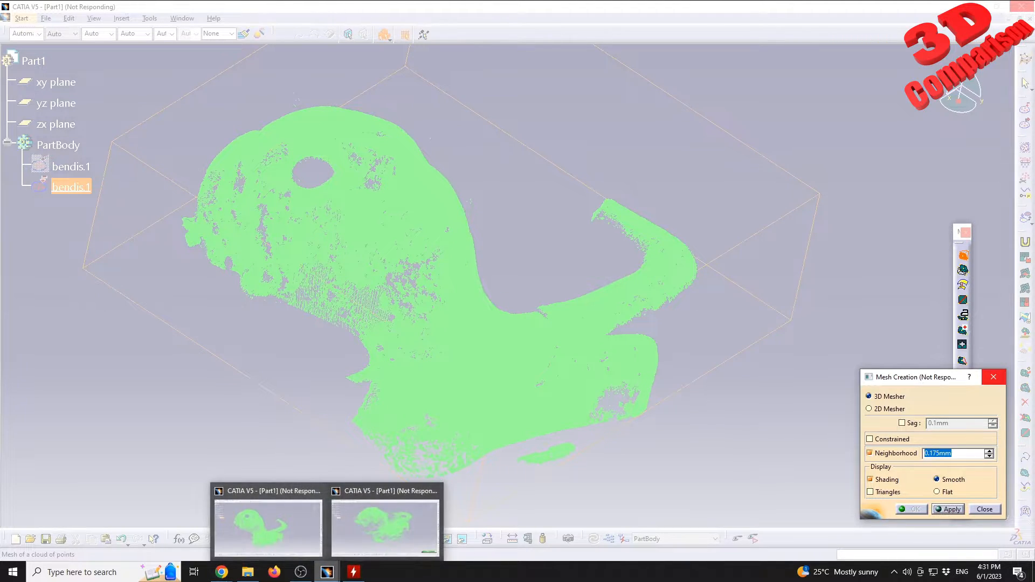
left_click(385, 527)
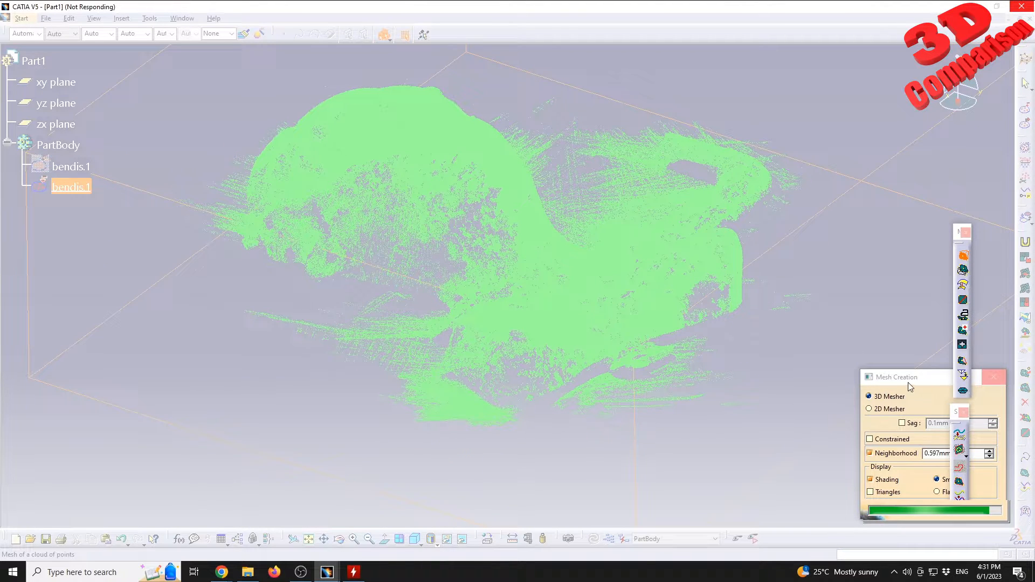
left_click_drag(904, 380, 839, 360)
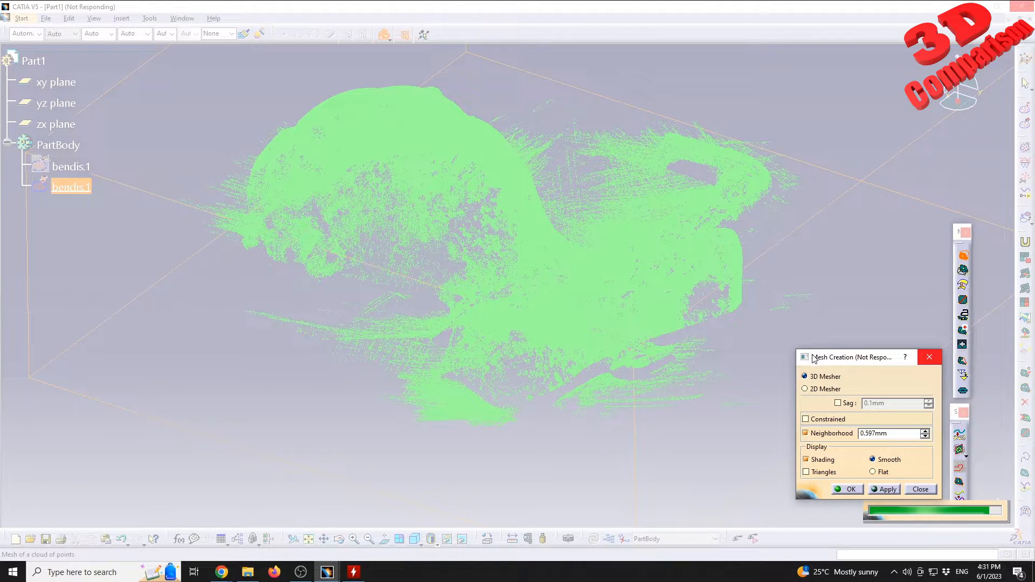
Return to the channel comments in Chrome and review the viewer's STL import problem again.
mouse_move(222, 571)
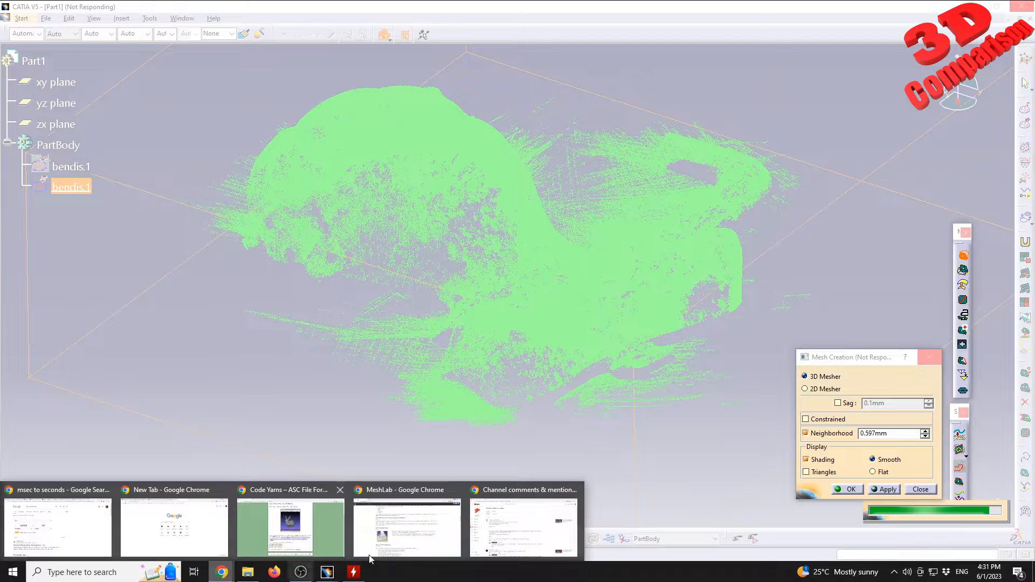
left_click(526, 509)
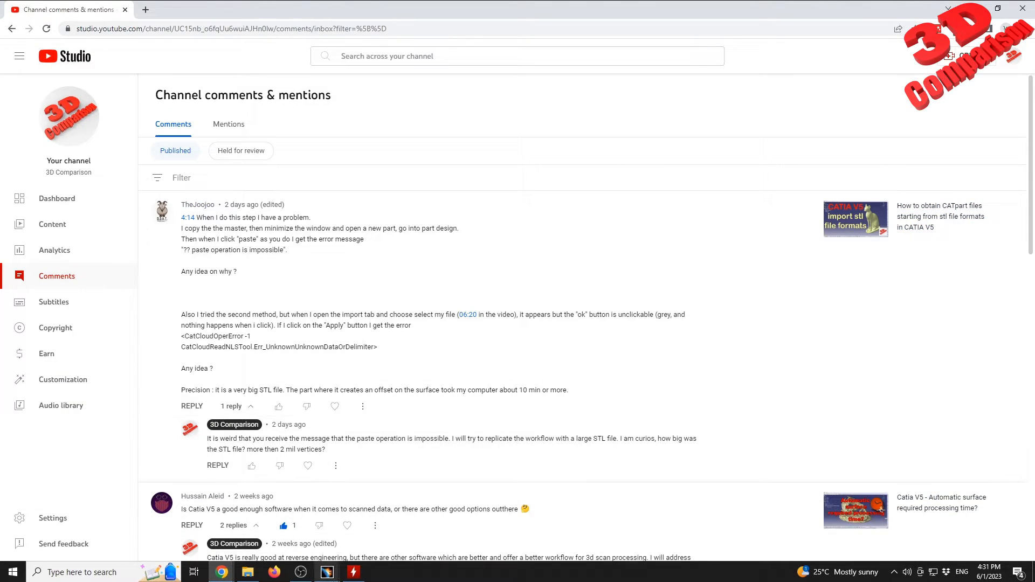
mouse_move(327, 572)
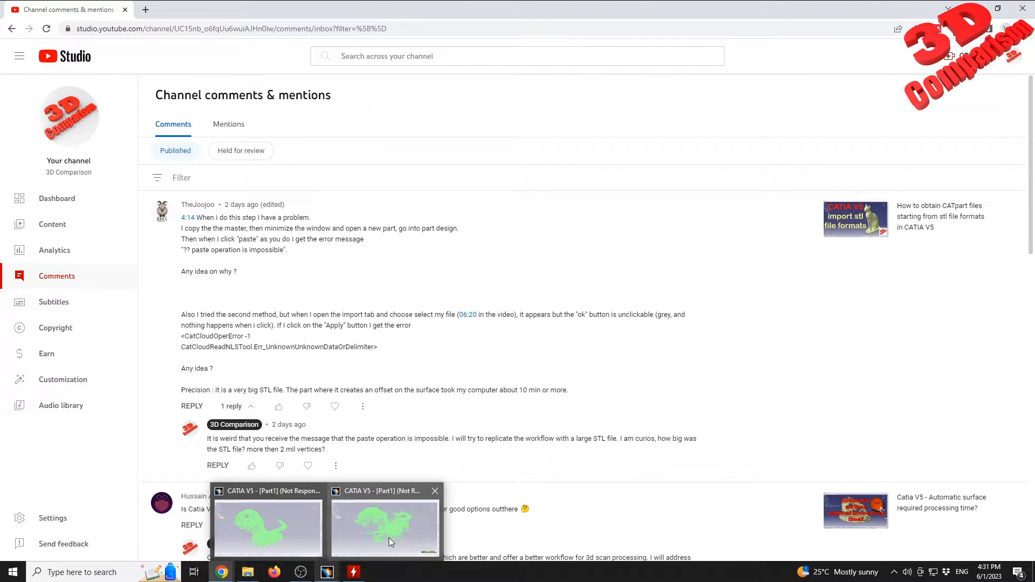
mouse_move(389, 538)
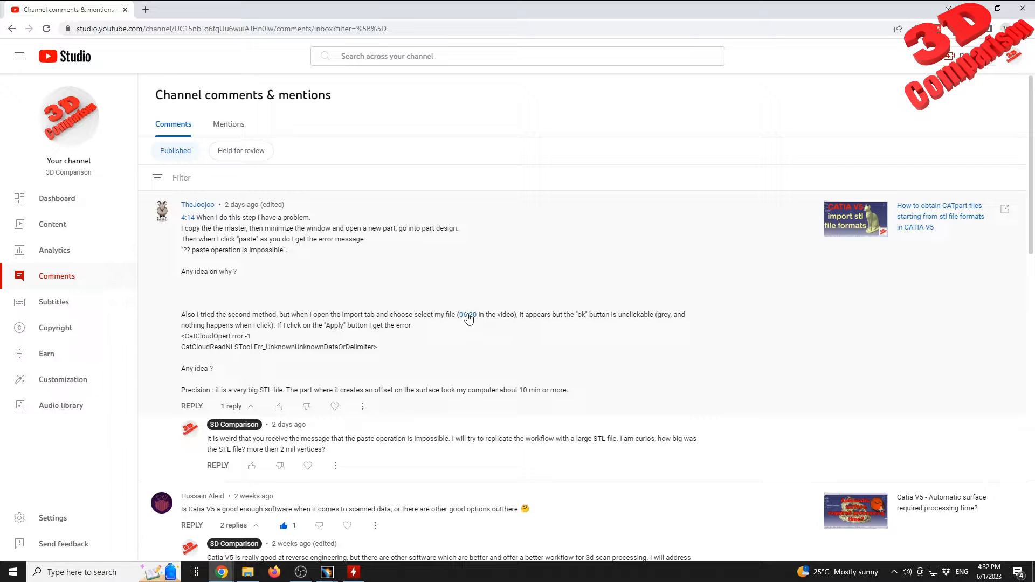
Compare the meshing progress of both CATIA sessions with the processor and memory load in HWMonitor.
left_click(382, 530)
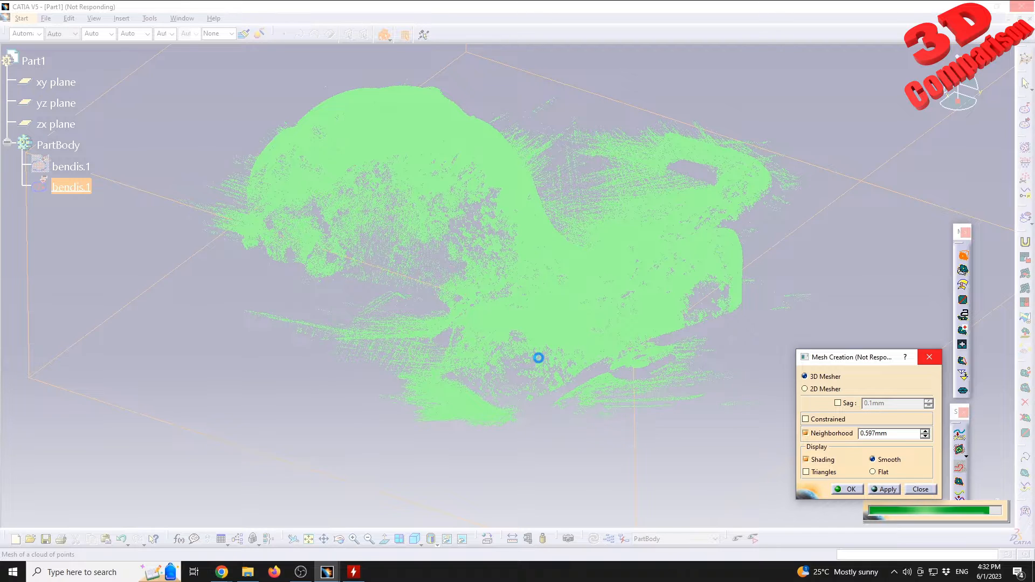
mouse_move(359, 574)
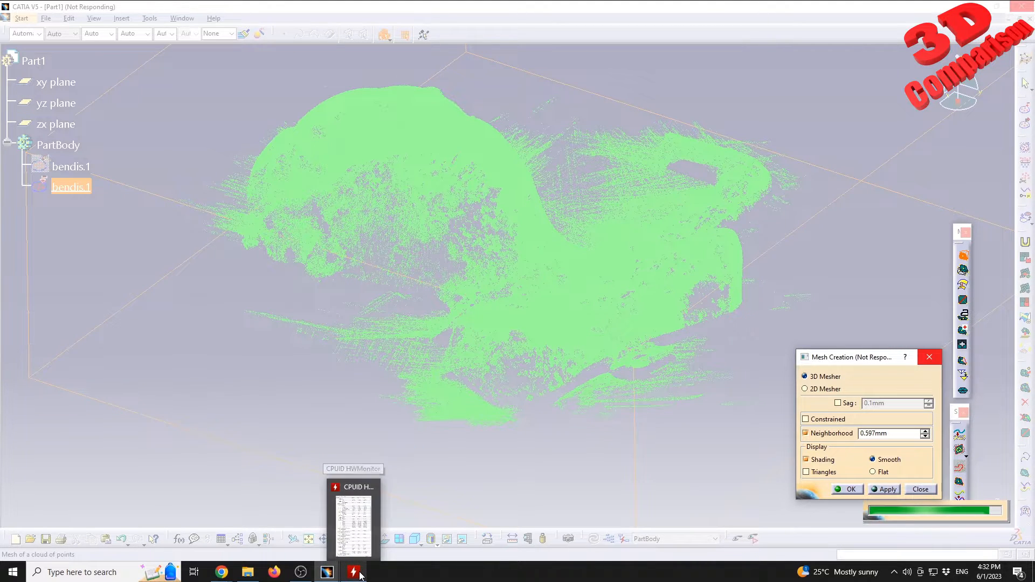
left_click(356, 539)
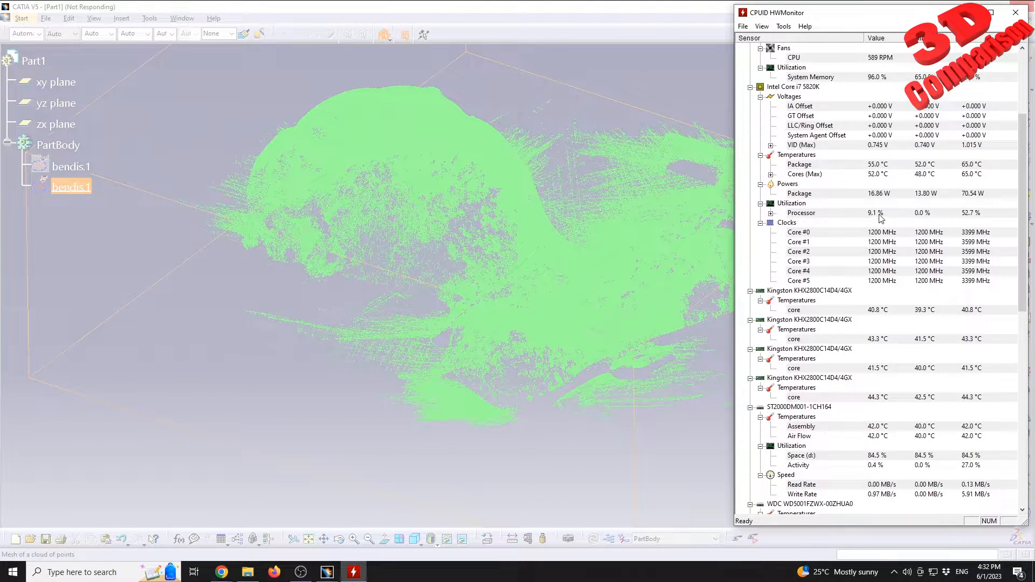
mouse_move(335, 577)
left_click(308, 542)
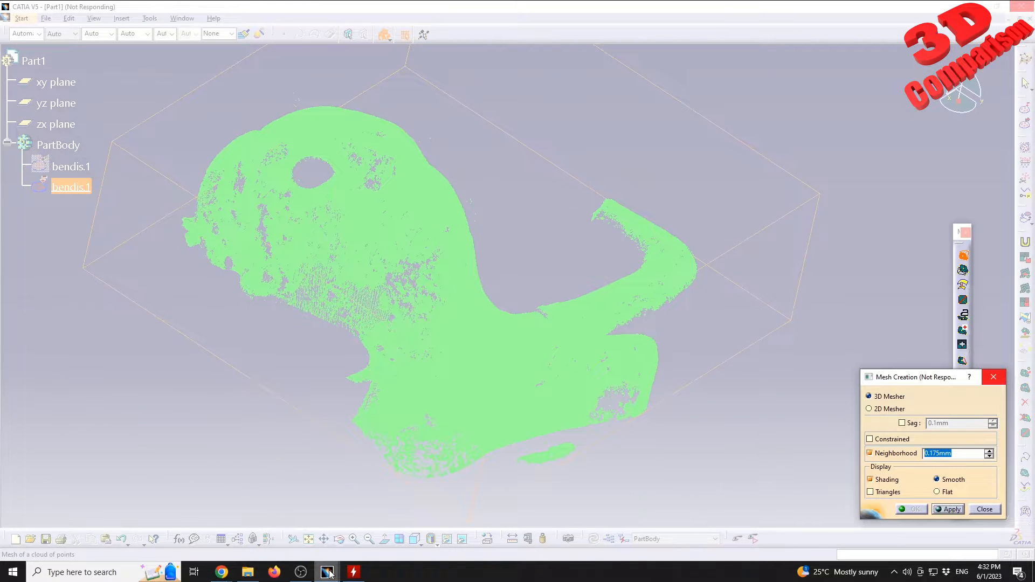
left_click(388, 528)
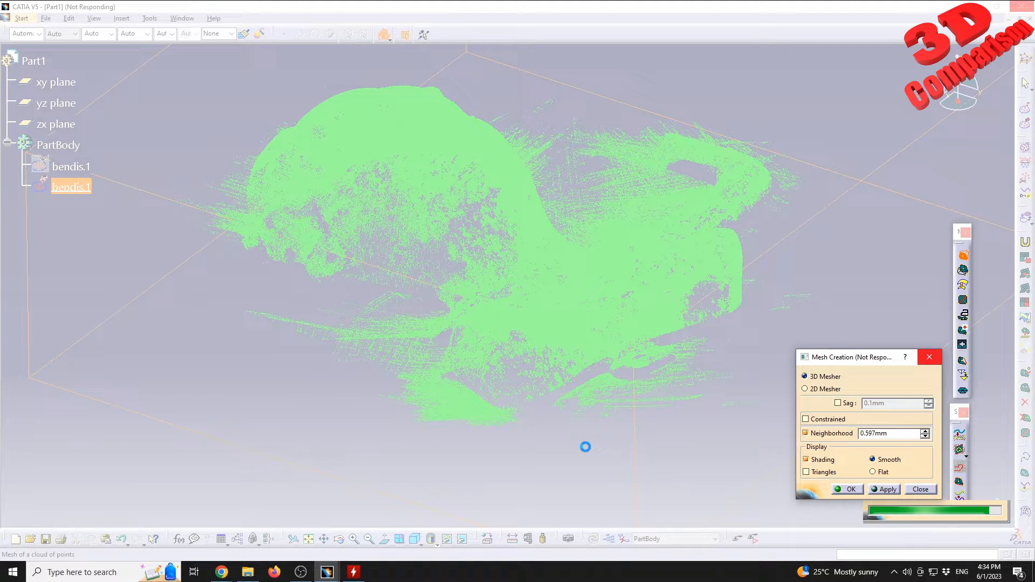
key("alt+Tab")
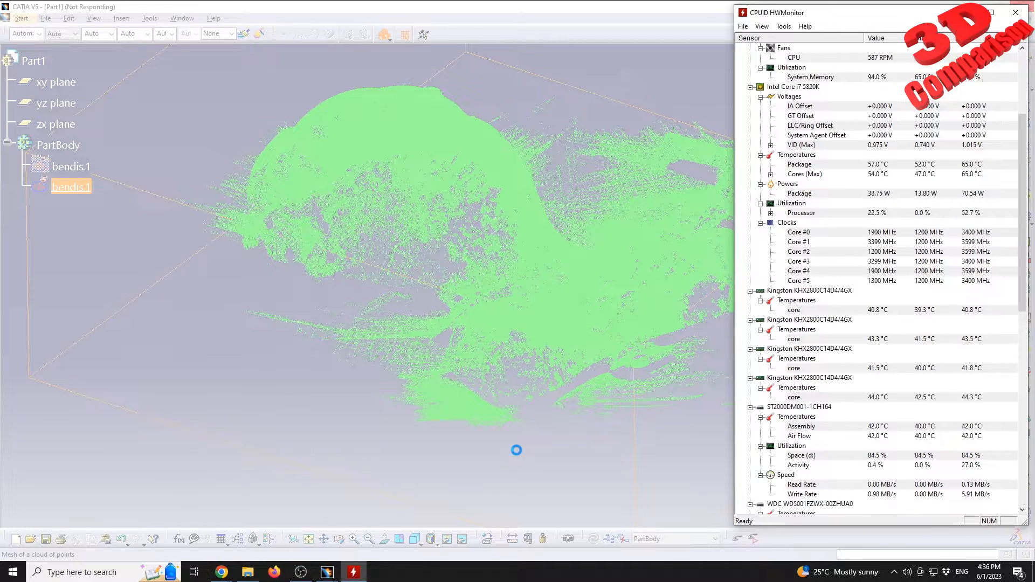
key("alt+Tab")
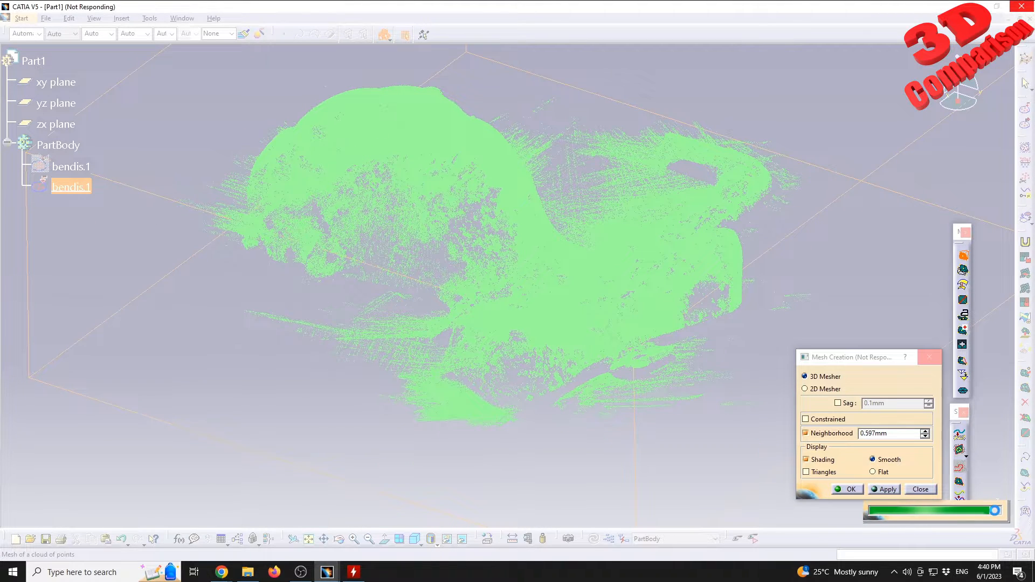
Accept the 3D mesh with the 0.597 mm neighborhood and check the other CATIA session while it is generated.
mouse_move(326, 575)
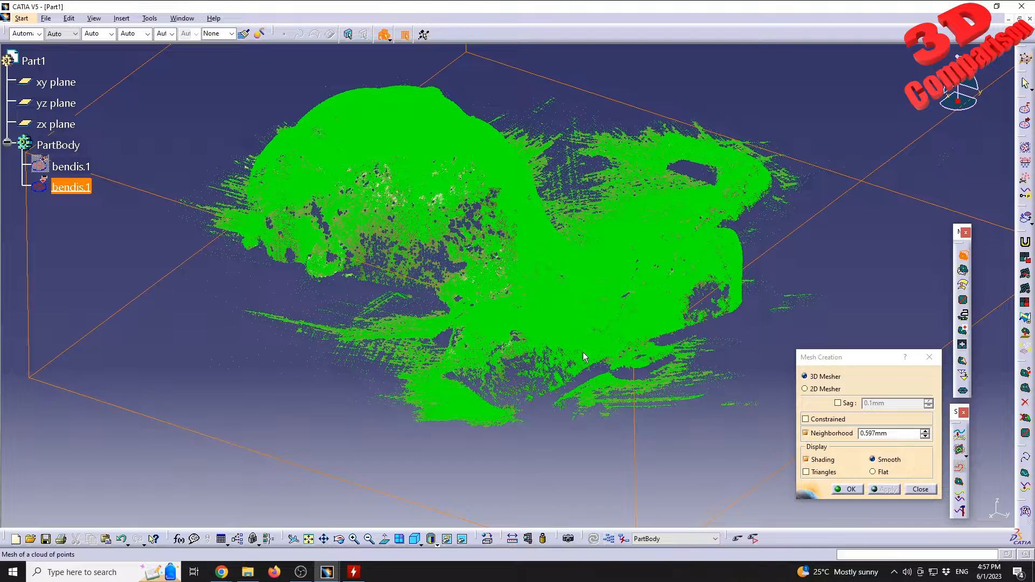
left_click(849, 490)
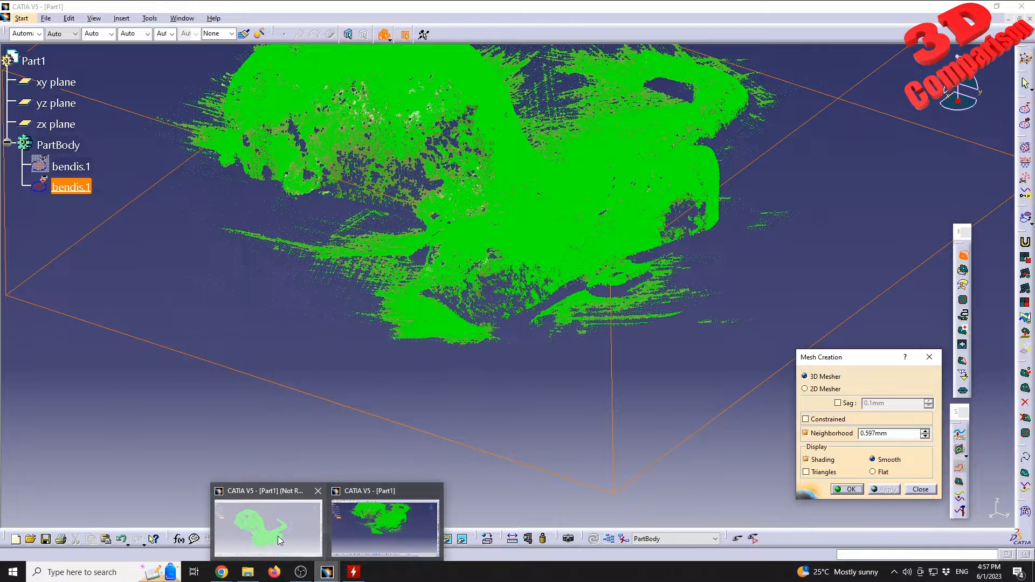
left_click(279, 541)
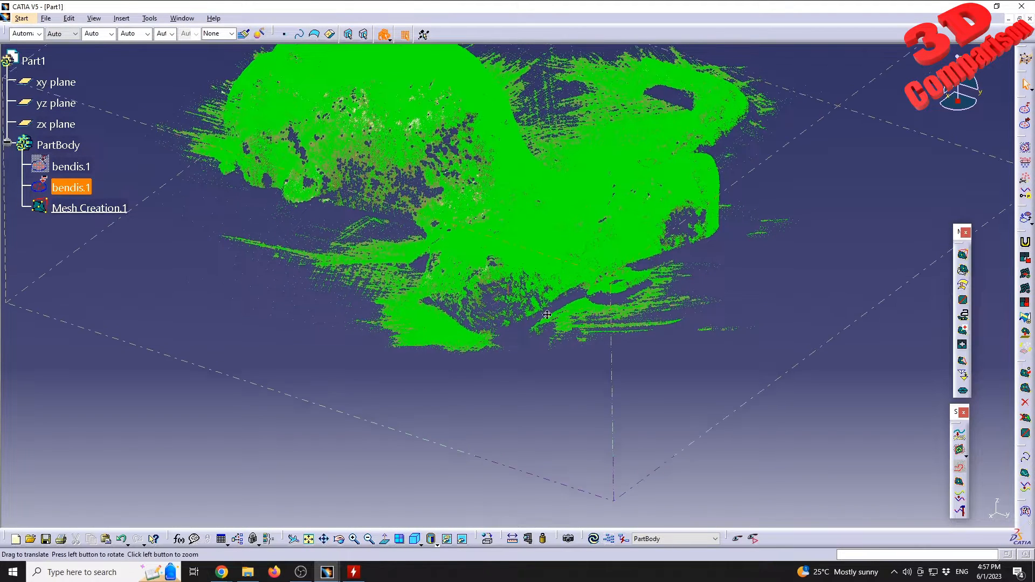
Hide the filtered bendis.1 cloud and inspect the created mesh around the head.
left_click(78, 190)
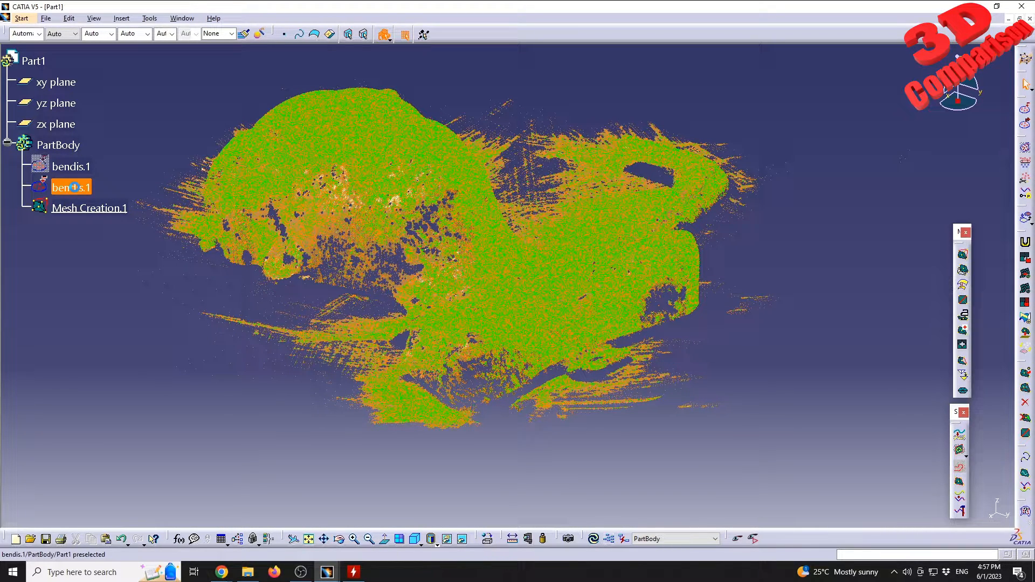
right_click(75, 187)
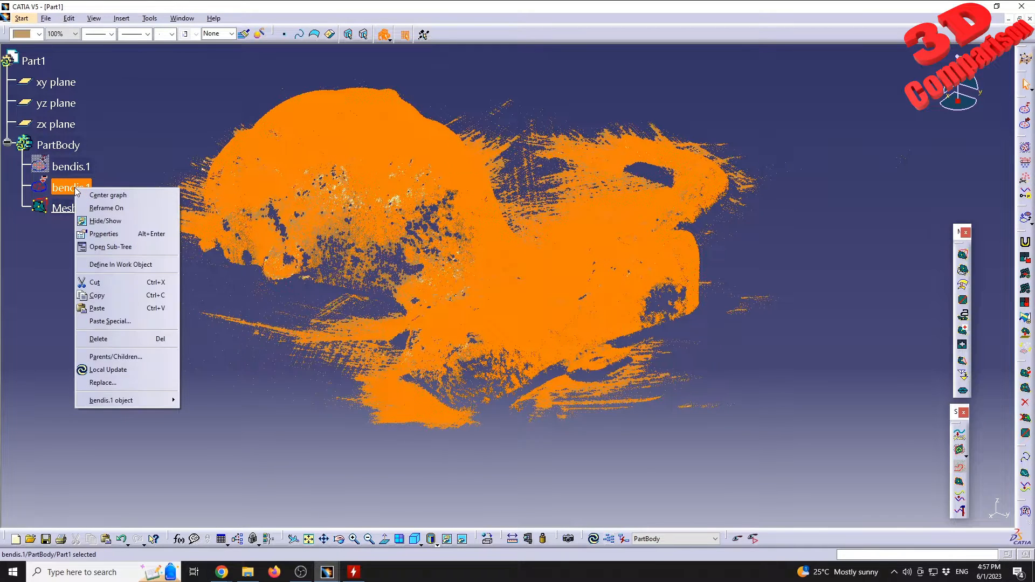
left_click(100, 221)
middle_click_drag(381, 261, 567, 243)
Hide Mesh Creation.1 and show the filtered bendis.1 cloud in its place.
right_click(105, 212)
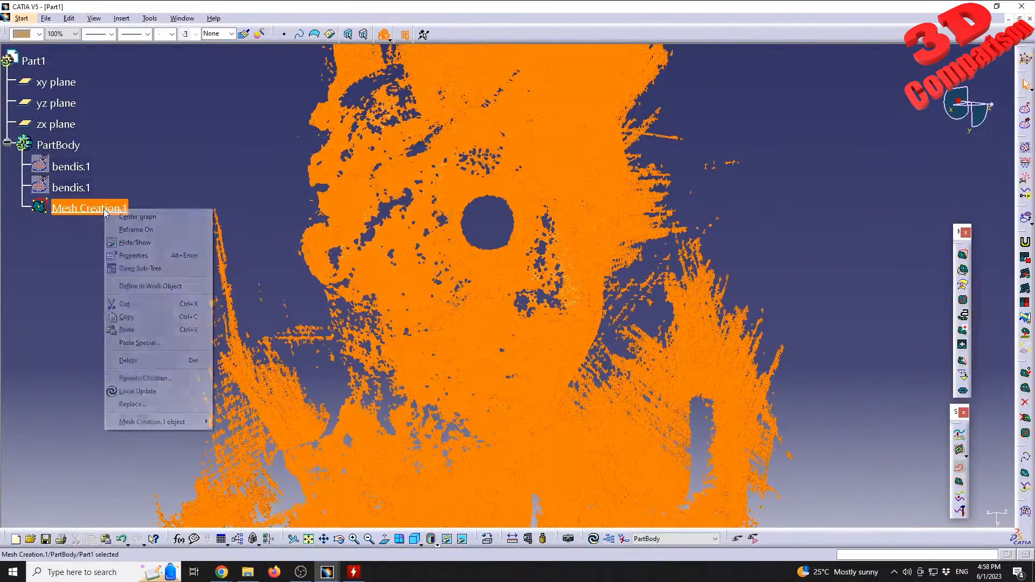
left_click(134, 242)
right_click(57, 186)
left_click(107, 218)
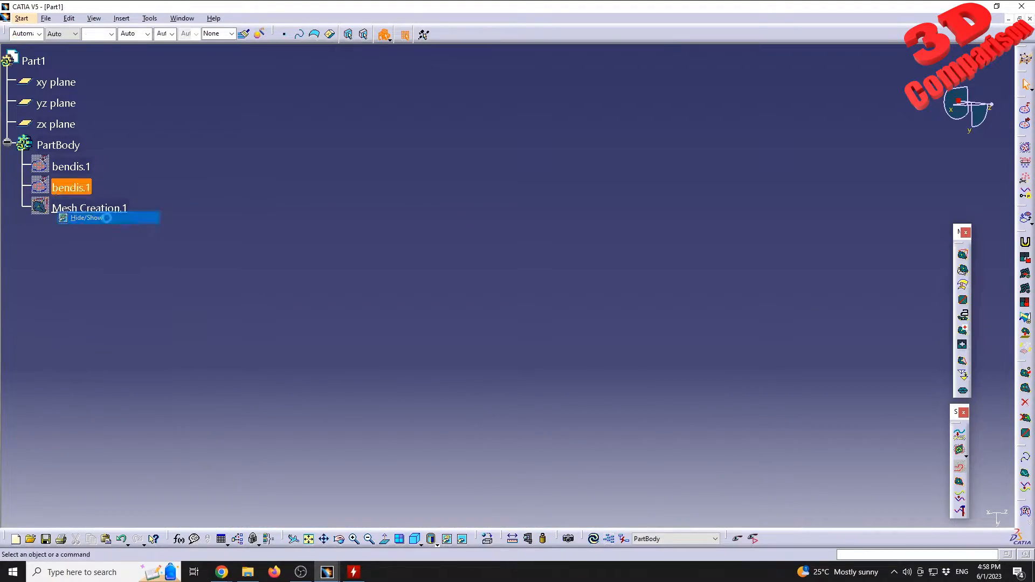
Filter the visible bendis.1 cloud homogeneously with a 2 mm radius and accept the reduced cloud.
middle_click_drag(605, 342, 434, 194)
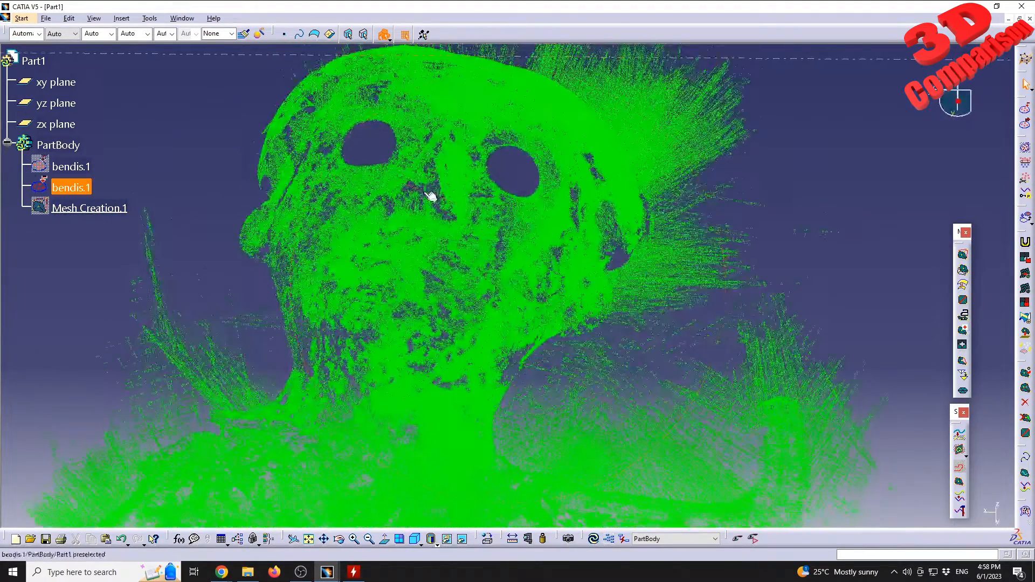
left_click(1025, 163)
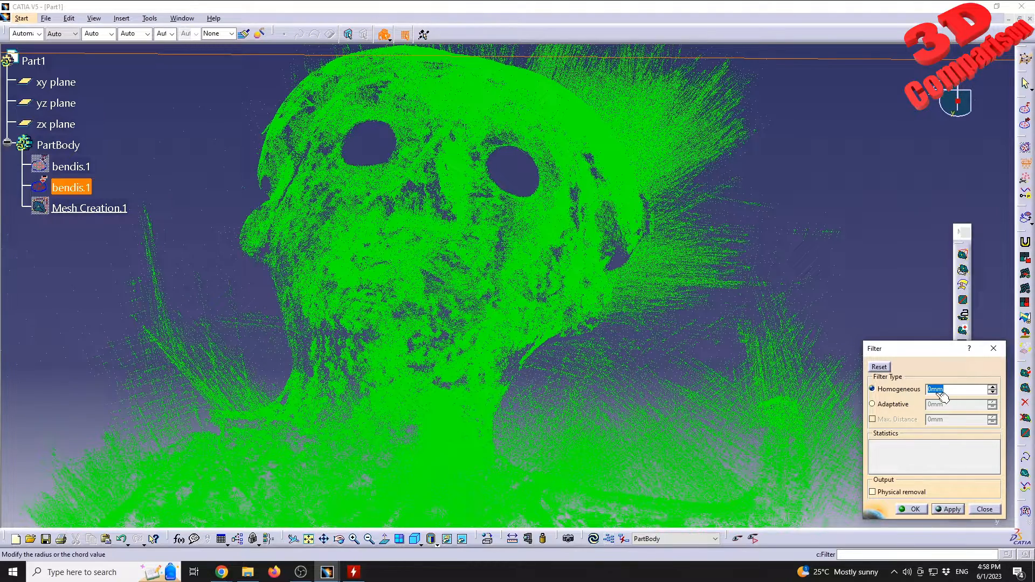
type("2")
key("Return")
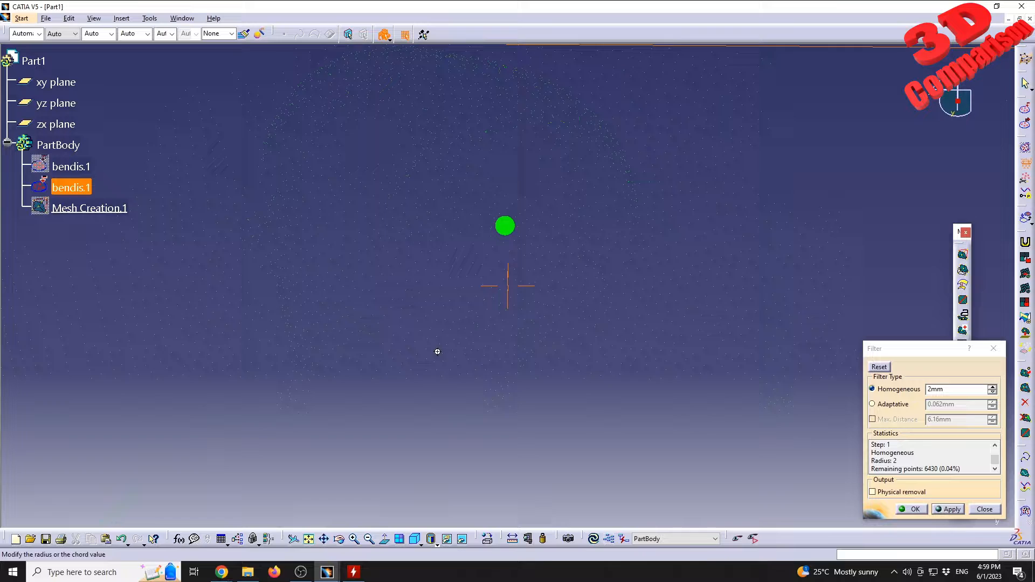
middle_click_drag(437, 352, 551, 343)
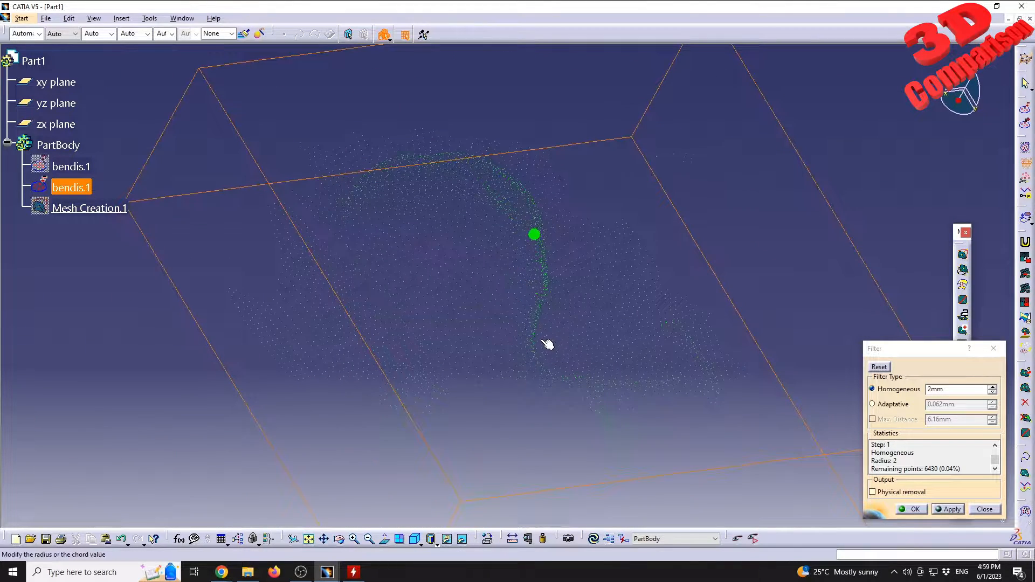
left_click(915, 511)
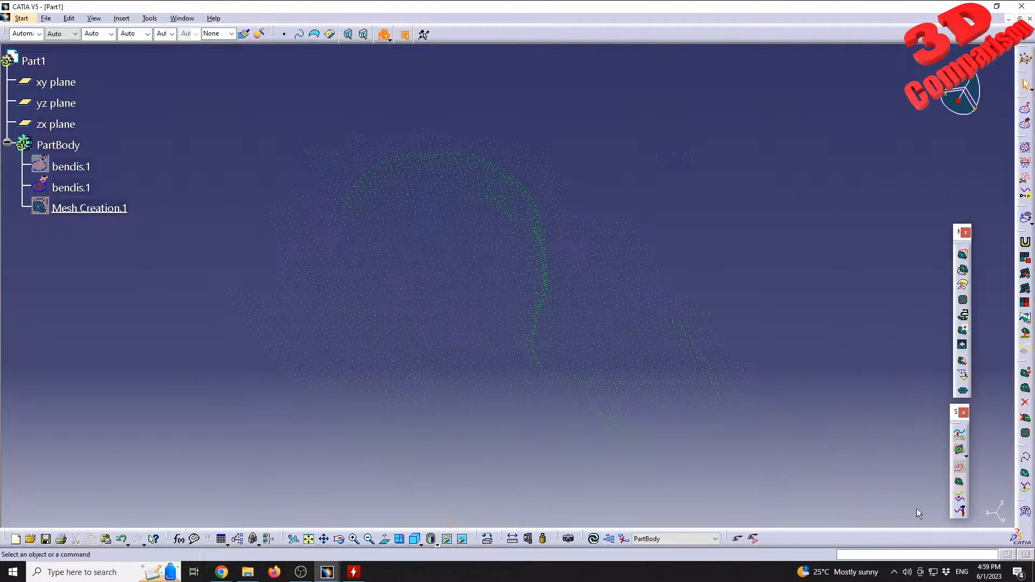
Start Mesh Creation on the filtered bendis.1 cloud and preview the shaded 3D mesh with the 8.833 mm neighborhood.
left_click(963, 254)
left_click(520, 293)
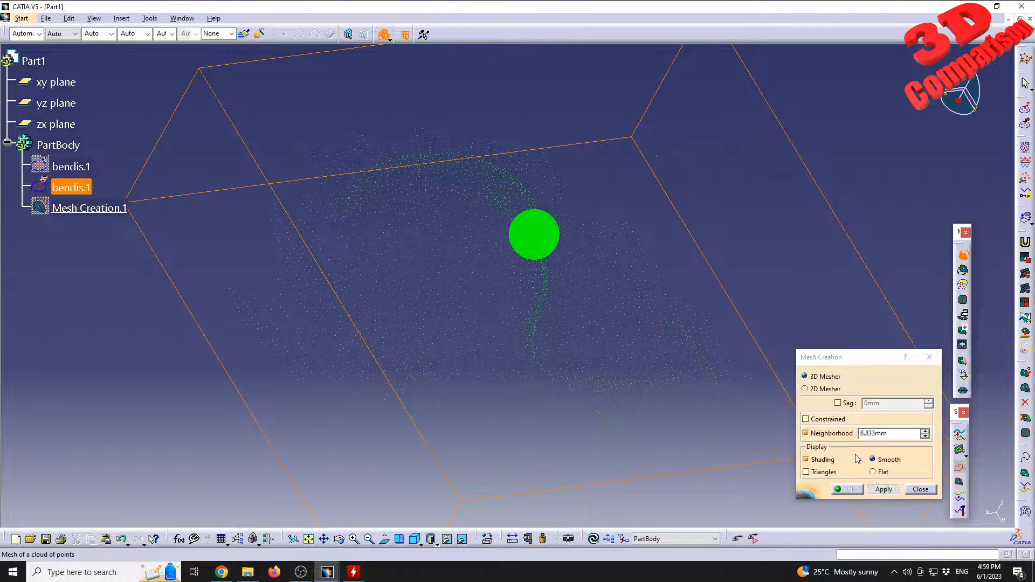
middle_click_drag(545, 298, 478, 363)
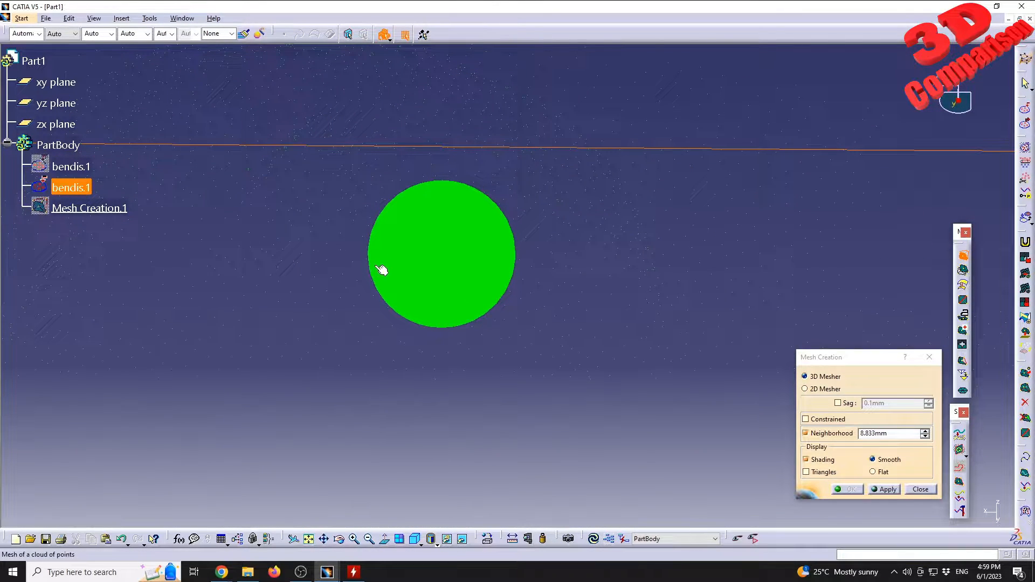
middle_click_drag(459, 312, 655, 368)
left_click(877, 490)
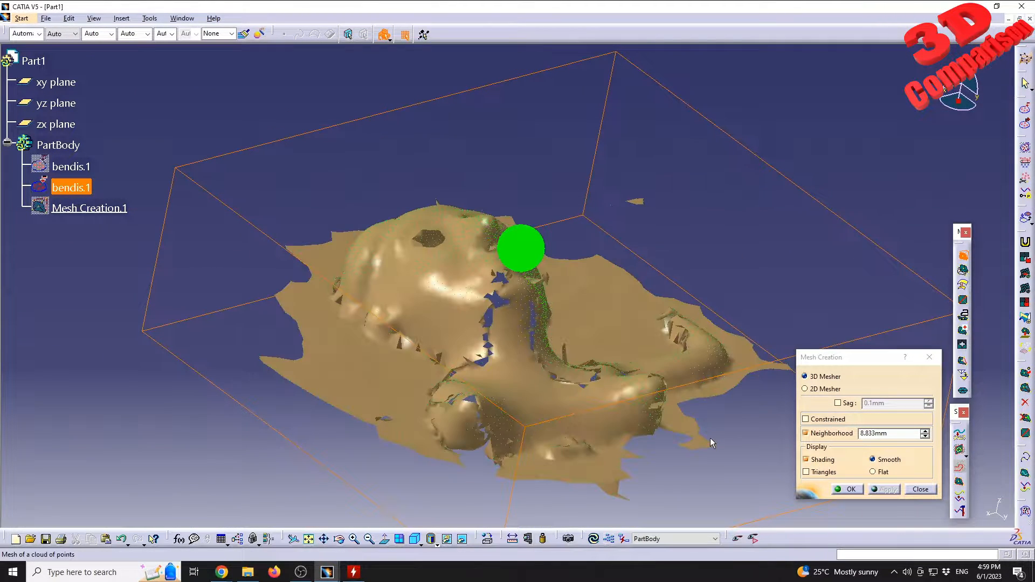
Reduce the mesh neighborhood to 4 mm and preview the mesh around the head.
middle_click_drag(509, 295, 526, 280)
double_click(907, 435)
type("4")
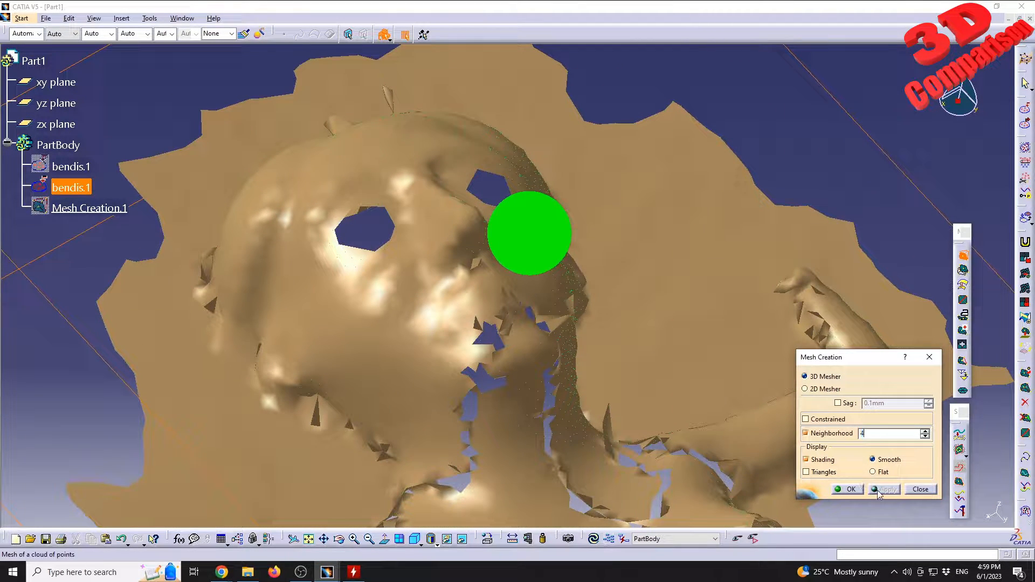
key("Tab")
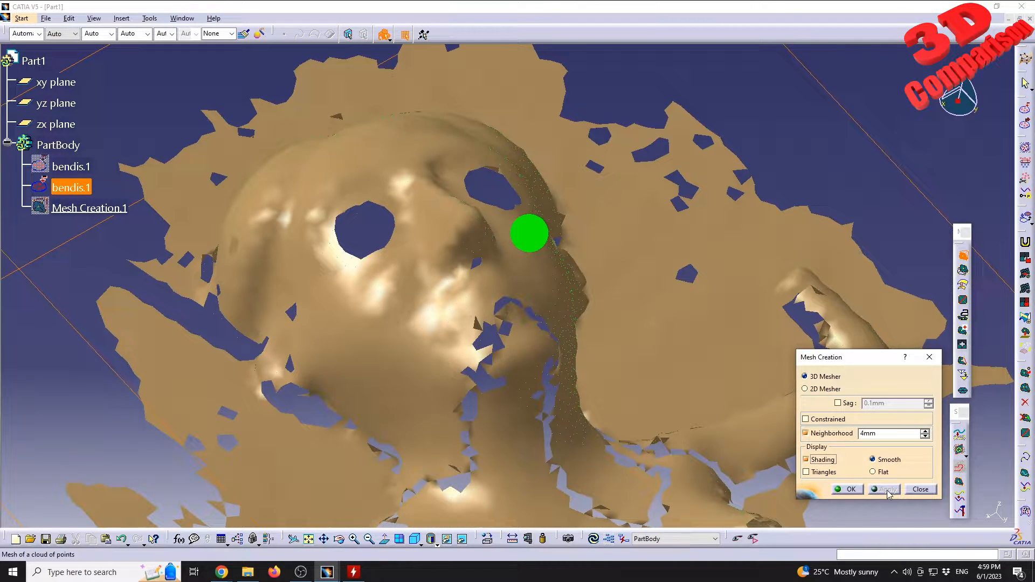
Try a 3 mm mesh neighborhood and examine the holes in the previewed face.
left_click(890, 434)
left_click_drag(884, 434, 856, 435)
type("3")
key("Tab")
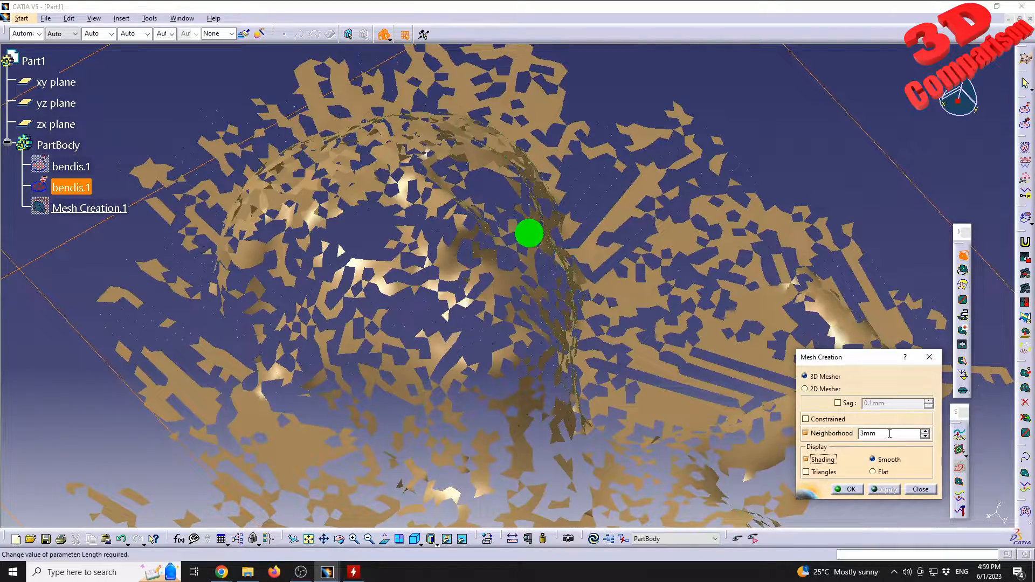
middle_click_drag(573, 265, 538, 346)
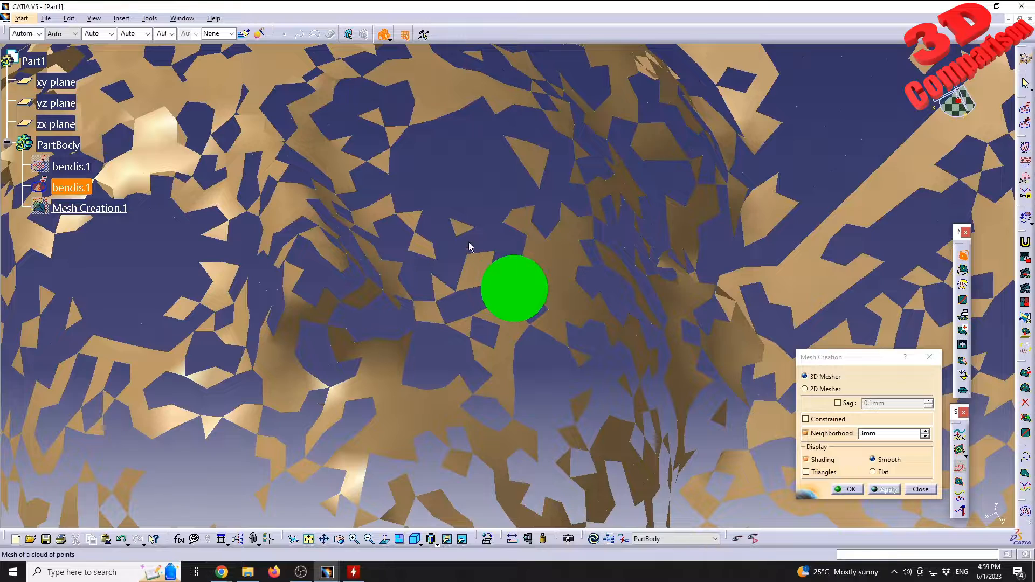
middle_click_drag(455, 246, 453, 302)
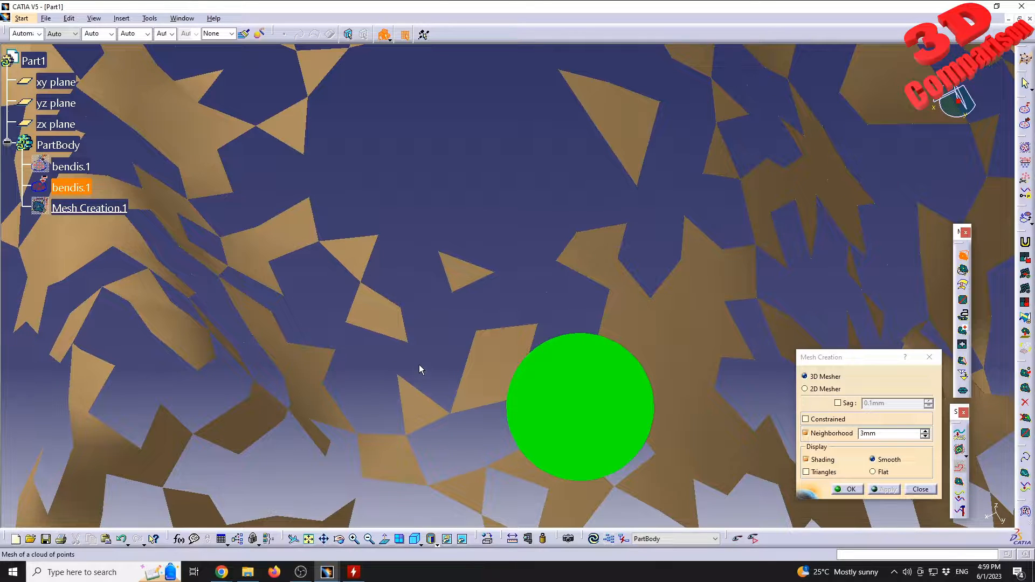
Set the neighborhood back to 4 mm, inspect the mesh around the face and neck, and accept it.
double_click(884, 434)
type("4")
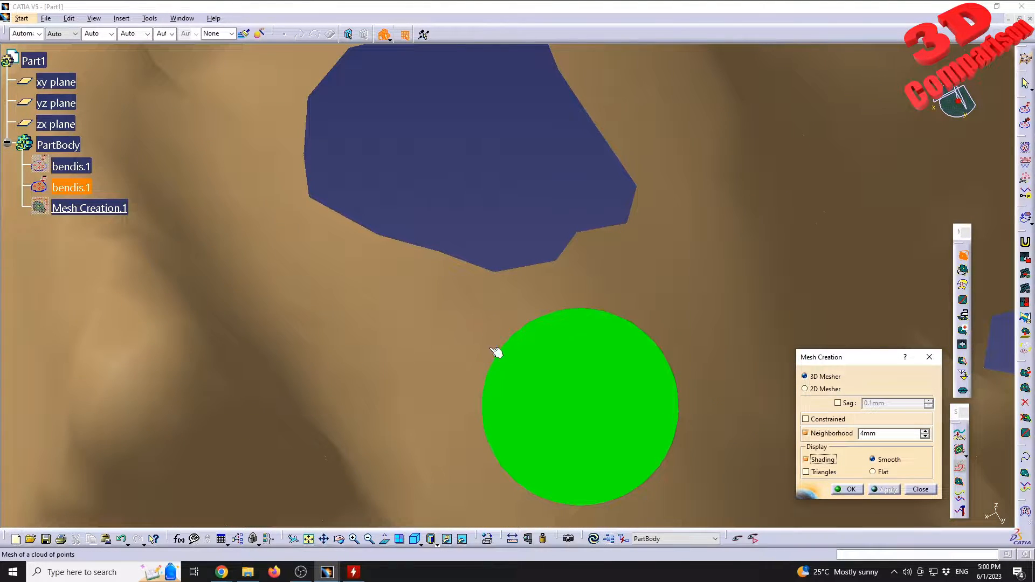
middle_click_drag(480, 314, 571, 249)
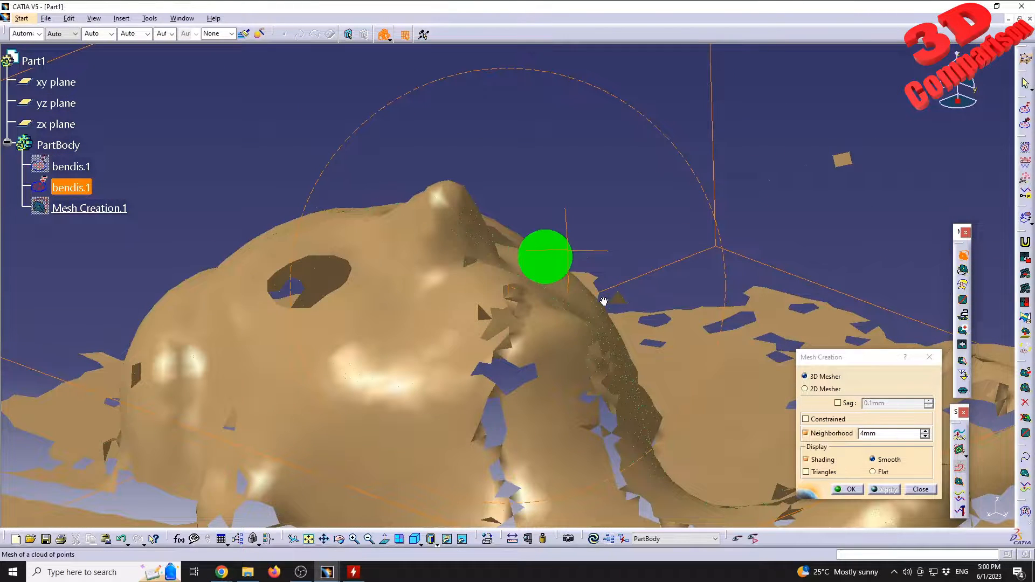
middle_click_drag(604, 301, 615, 365)
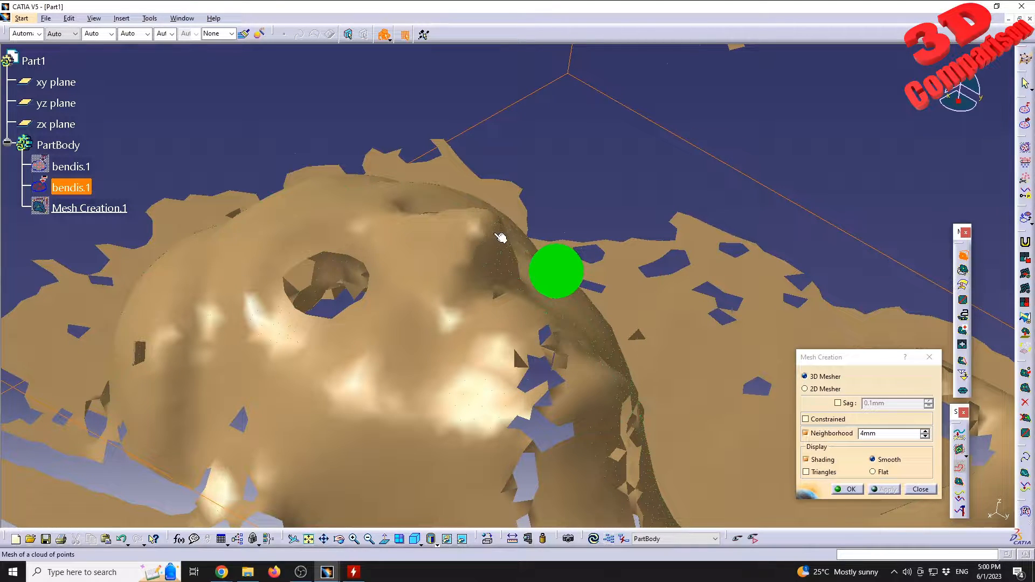
middle_click_drag(504, 237, 585, 145)
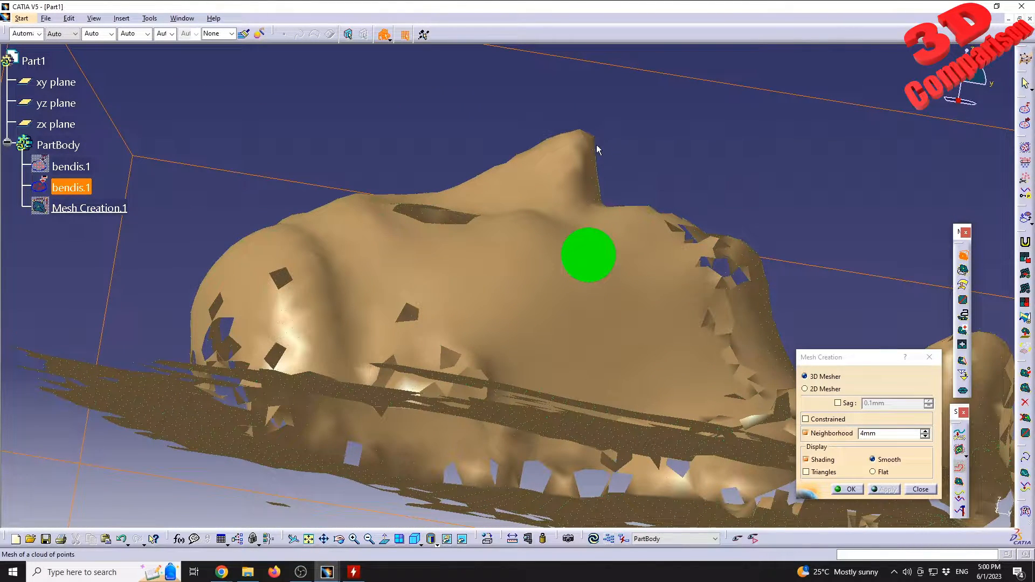
middle_click_drag(597, 150, 534, 233)
left_click(850, 489)
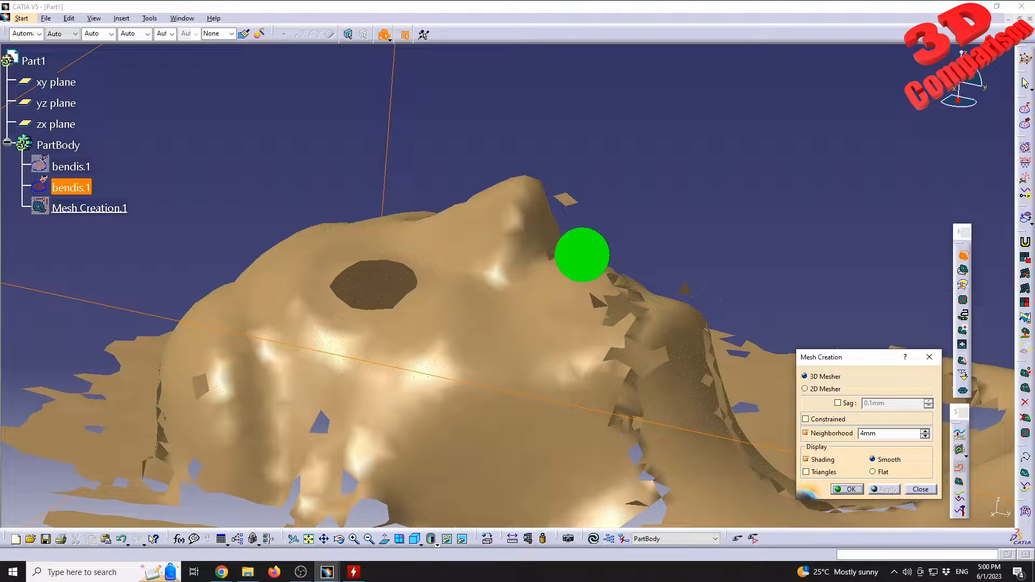
Show Mesh Creation.1, hide Mesh Creation.2, and inspect the finer mesh around the face and neck.
right_click(114, 208)
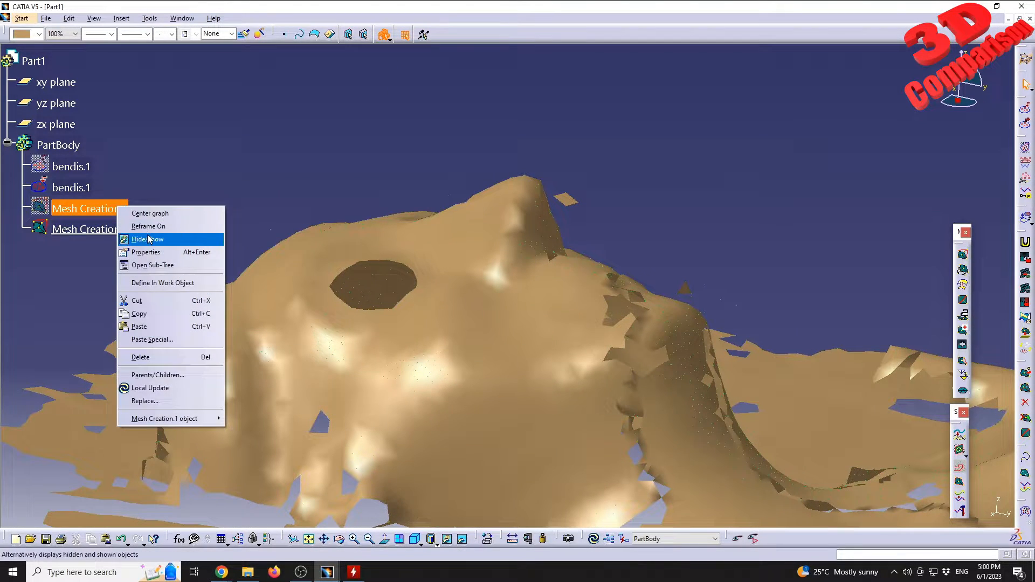
left_click(145, 237)
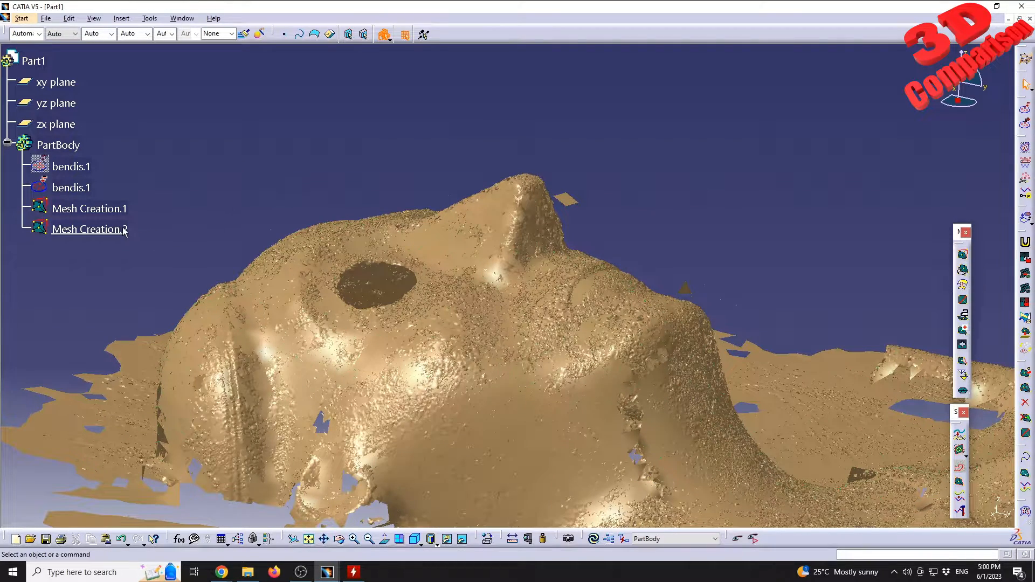
right_click(123, 227)
left_click(146, 258)
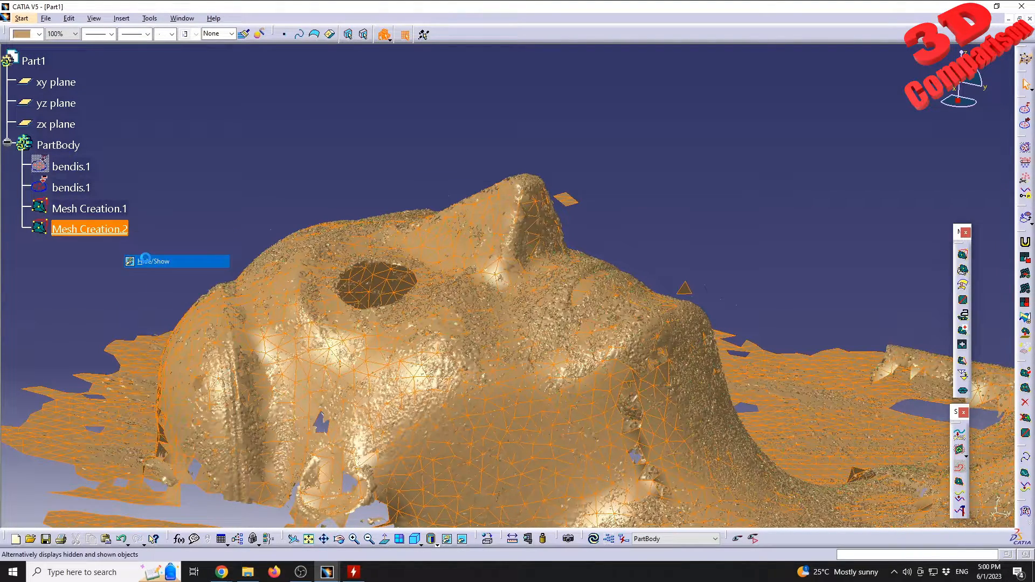
middle_click_drag(617, 224, 403, 292)
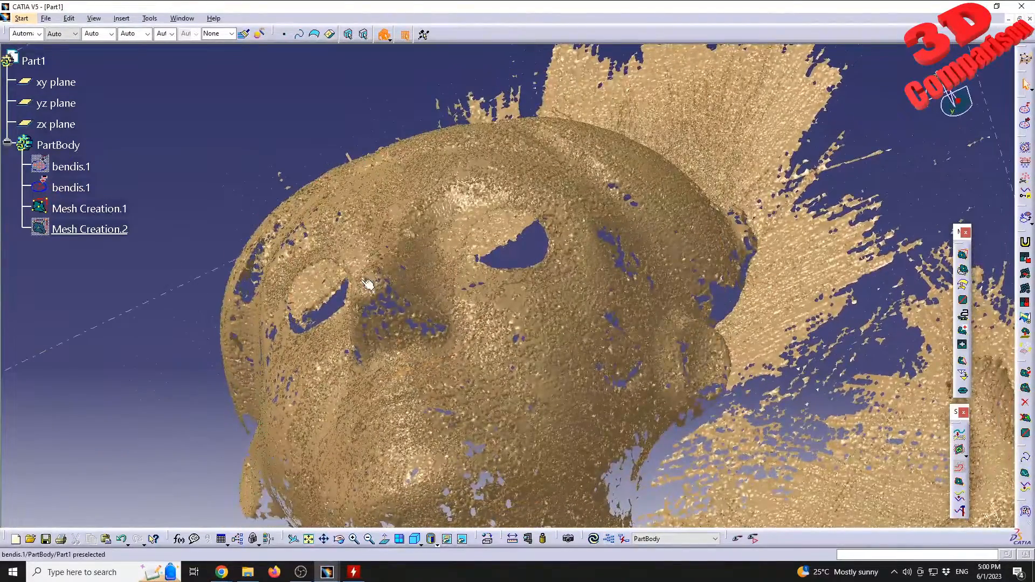
middle_click_drag(544, 399, 581, 227)
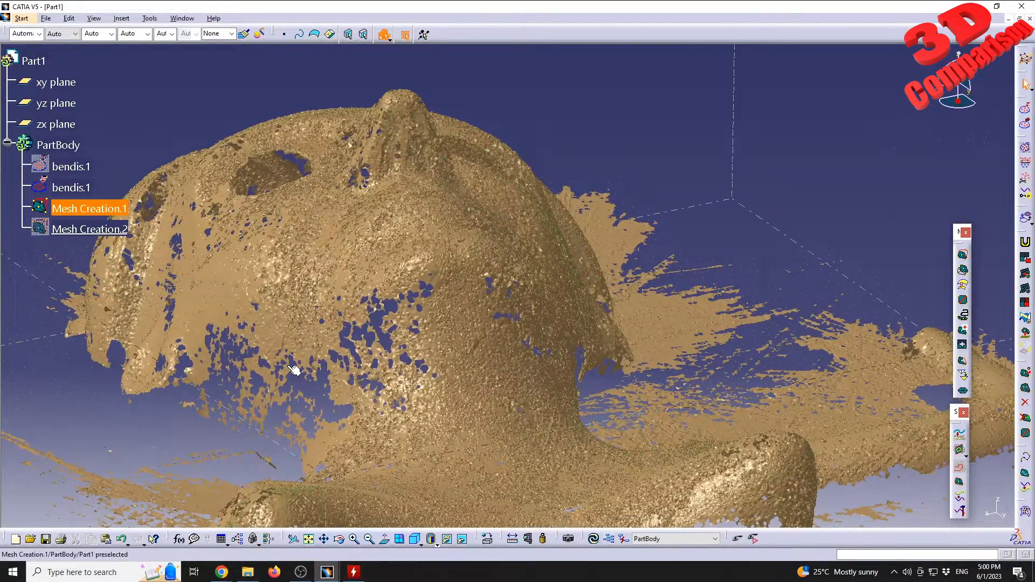
middle_click_drag(311, 254, 190, 255)
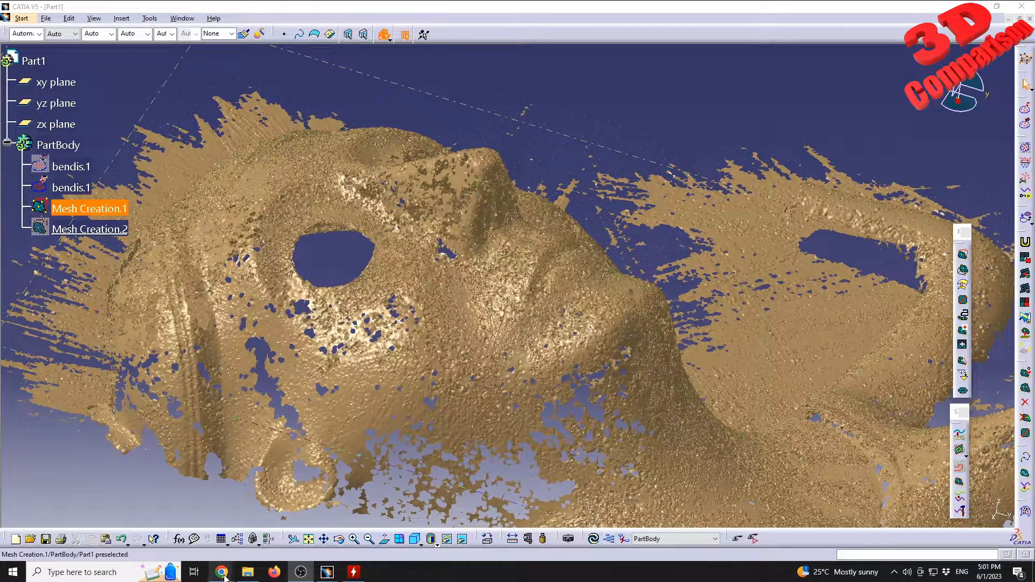
Check the channel comment about the big STL file in YouTube Studio, then return to CATIA and examine the whole mesh.
mouse_move(224, 576)
left_click(539, 530)
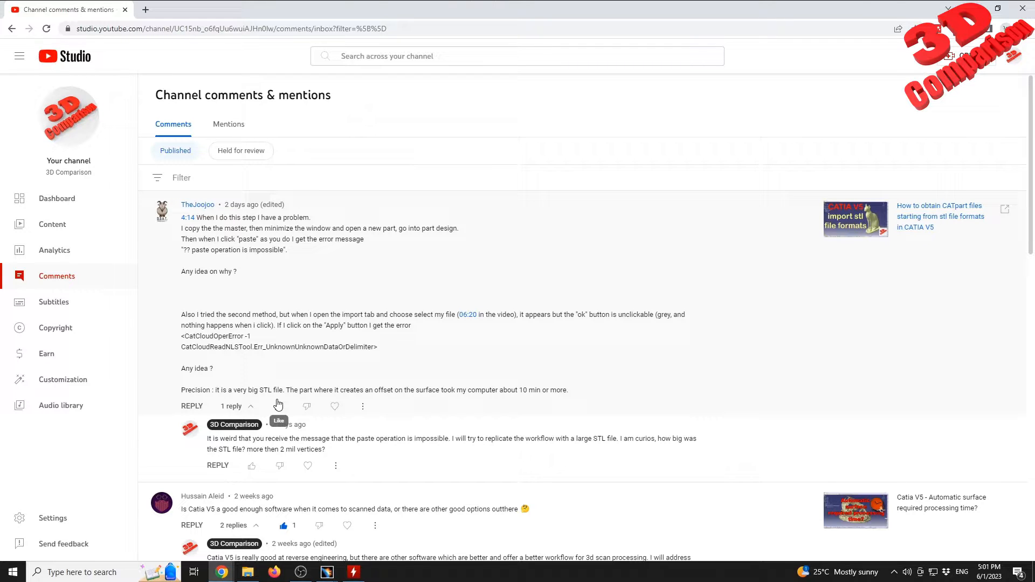
left_click(327, 572)
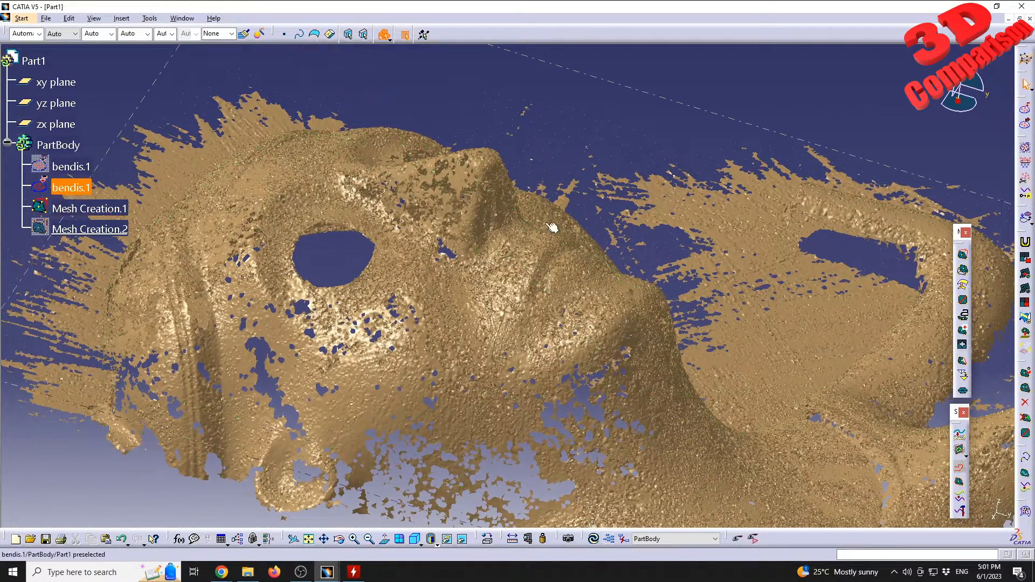
middle_click_drag(557, 226, 466, 283)
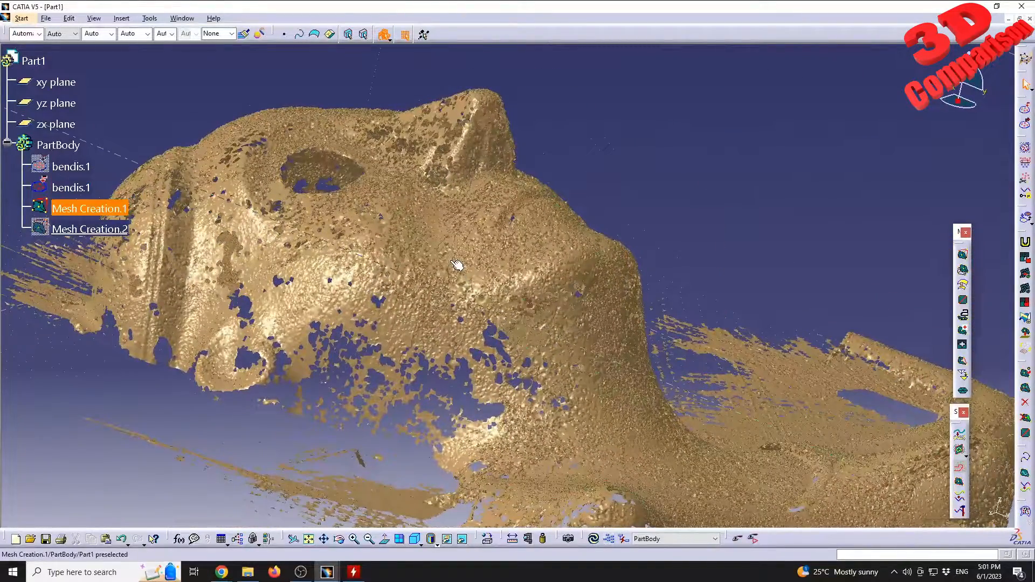
middle_click_drag(374, 307, 495, 391)
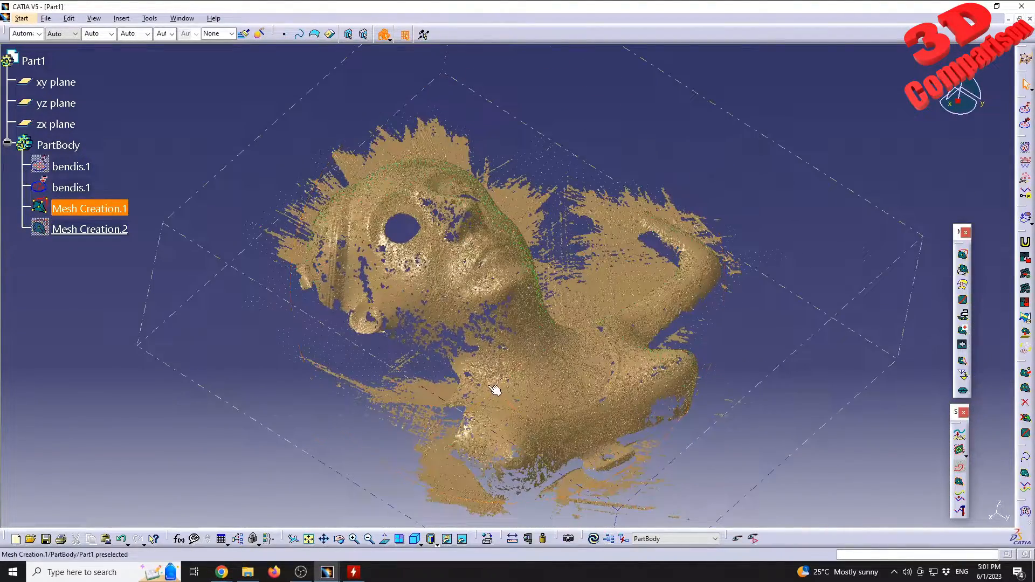